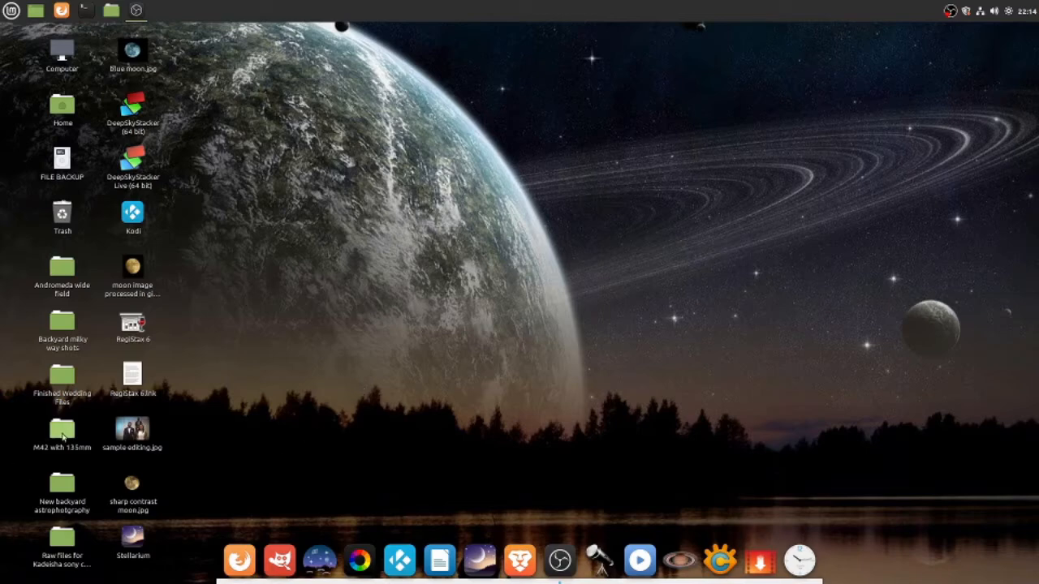
Open the M42 with 135mm folder on the desktop and look through the raw frames in its Bias subfolder.
double_click(62, 437)
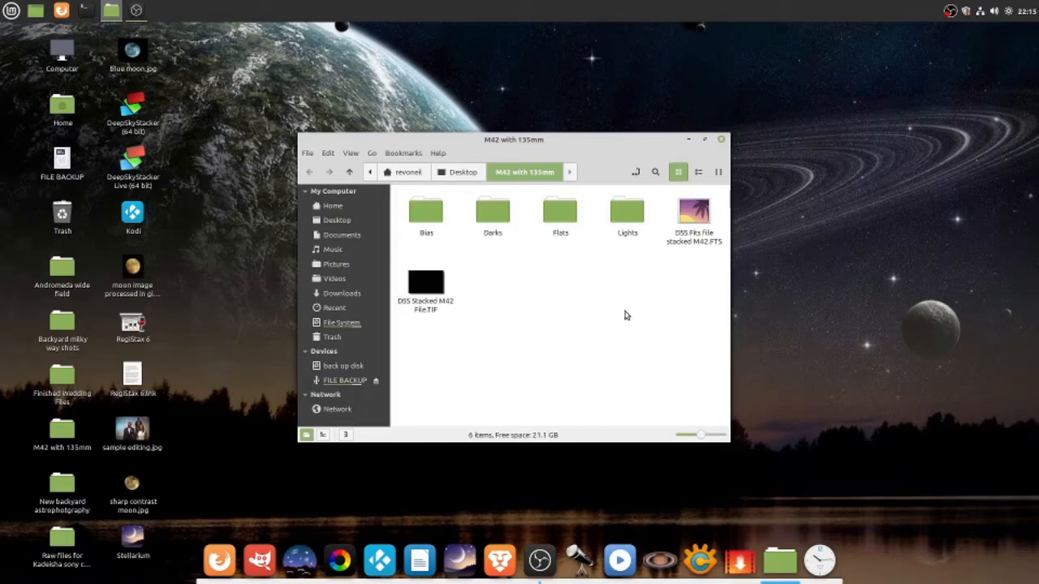
double_click(433, 221)
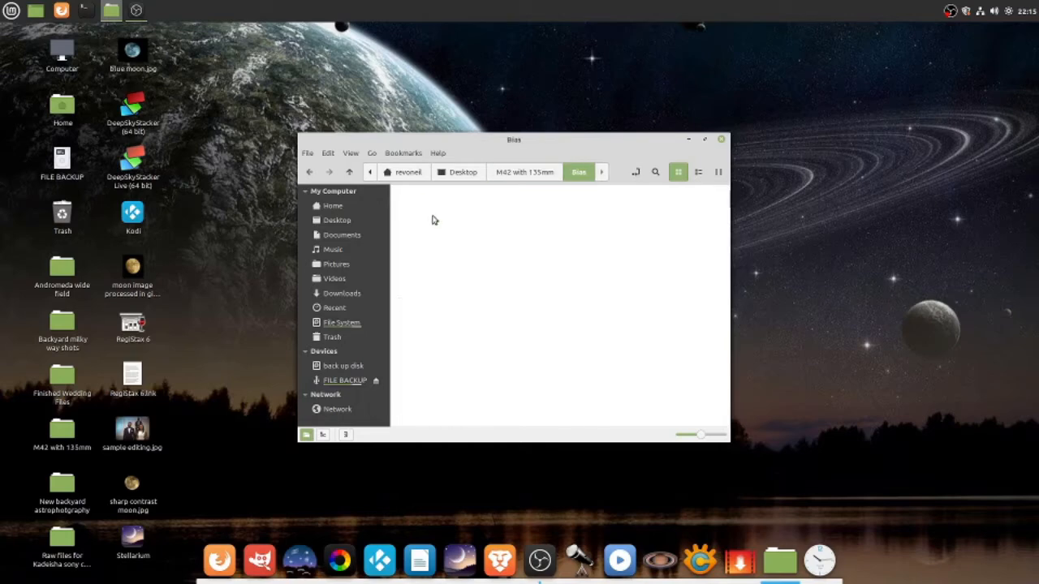
scroll(560, 276, down, 1)
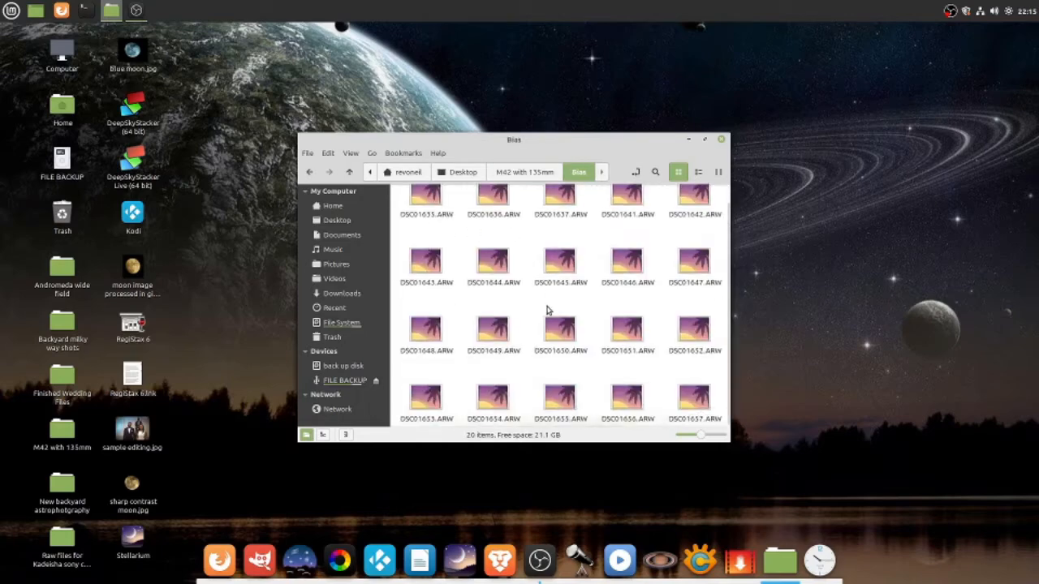
scroll(550, 307, up, 1)
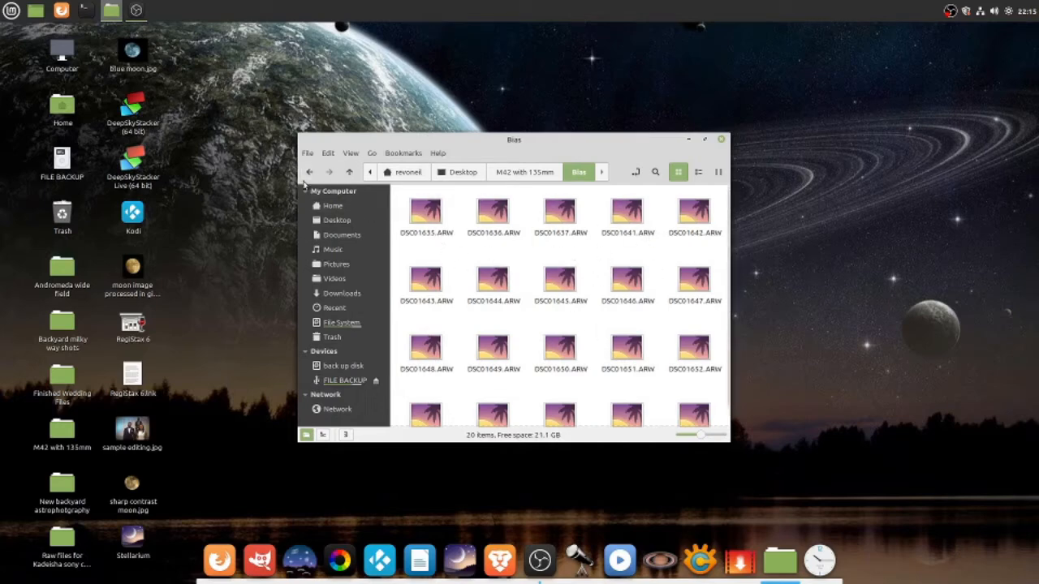
click(310, 176)
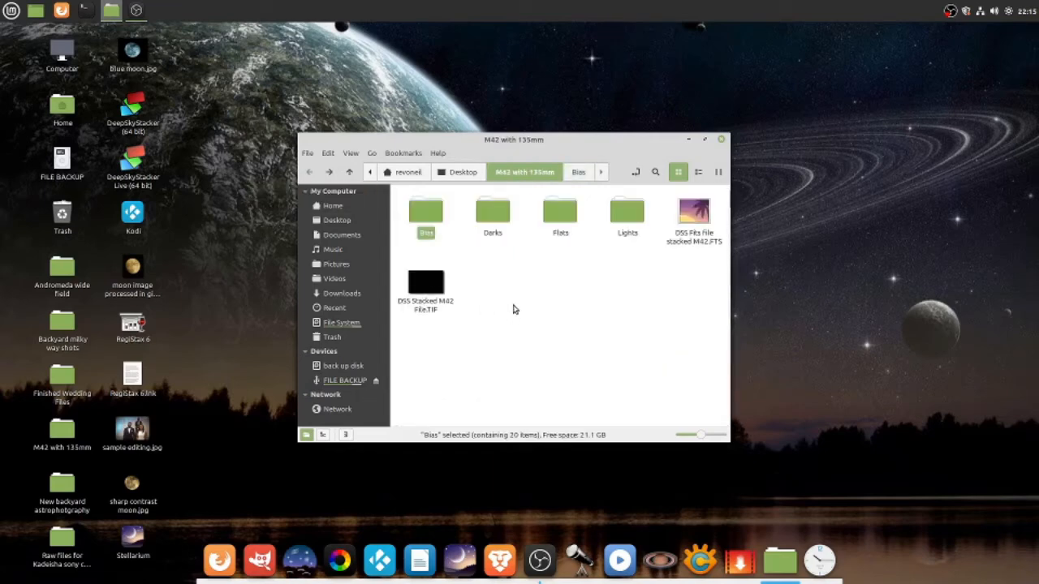
View the contents of the Darks and Flats subfolders, returning to the M42 with 135mm folder.
double_click(492, 215)
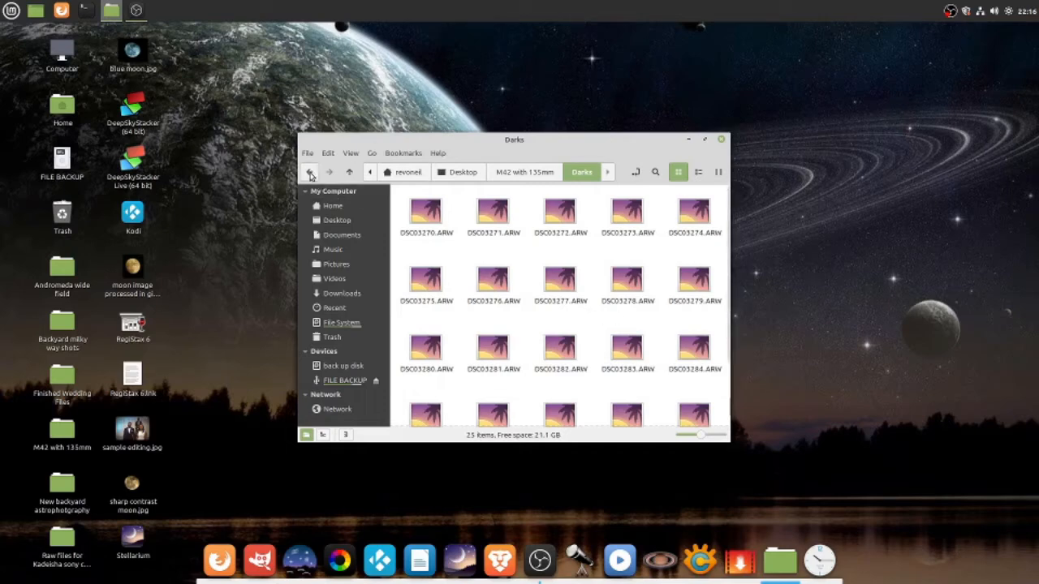
click(310, 175)
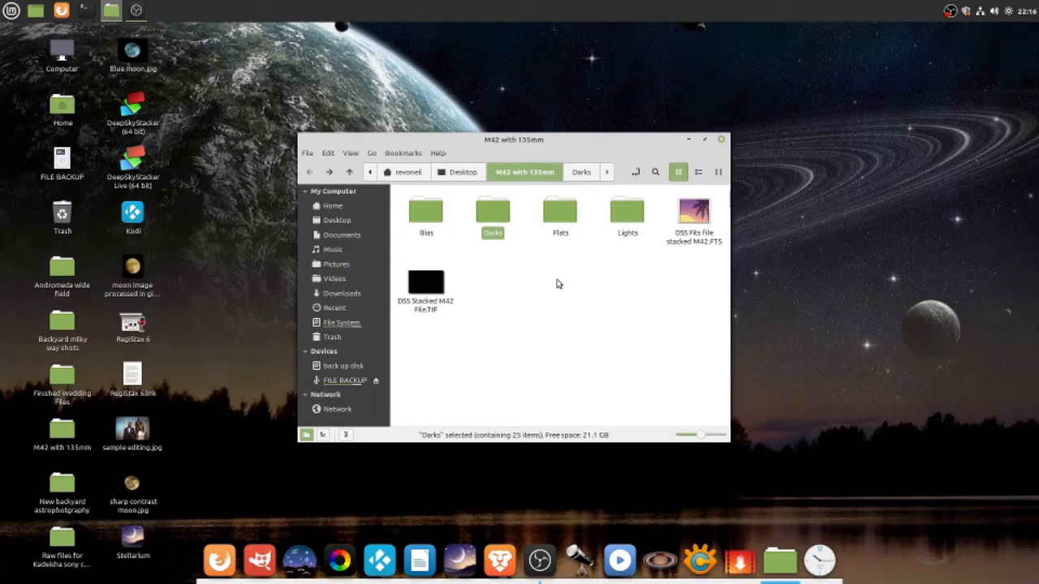
double_click(560, 214)
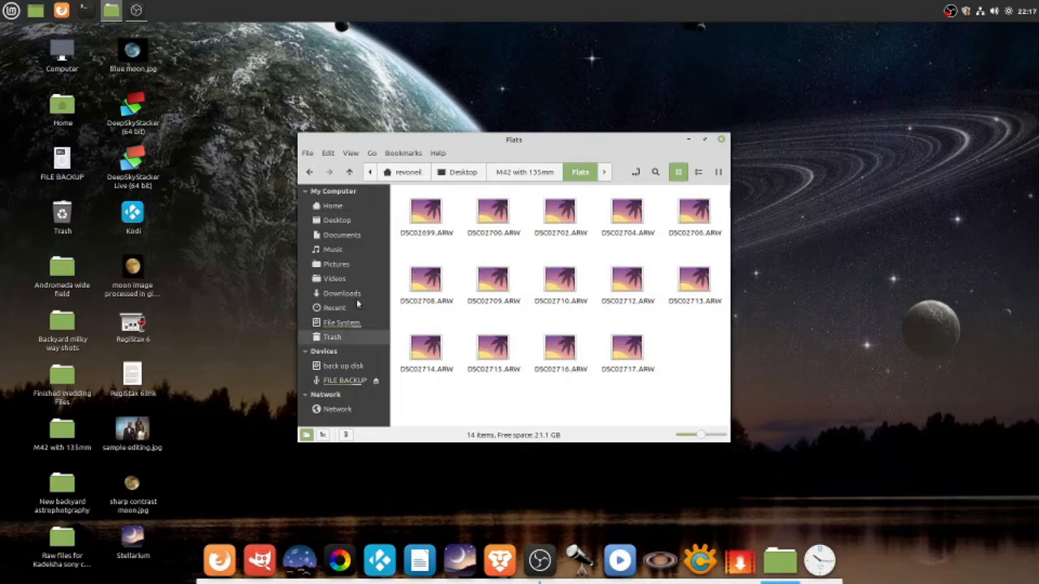
click(309, 171)
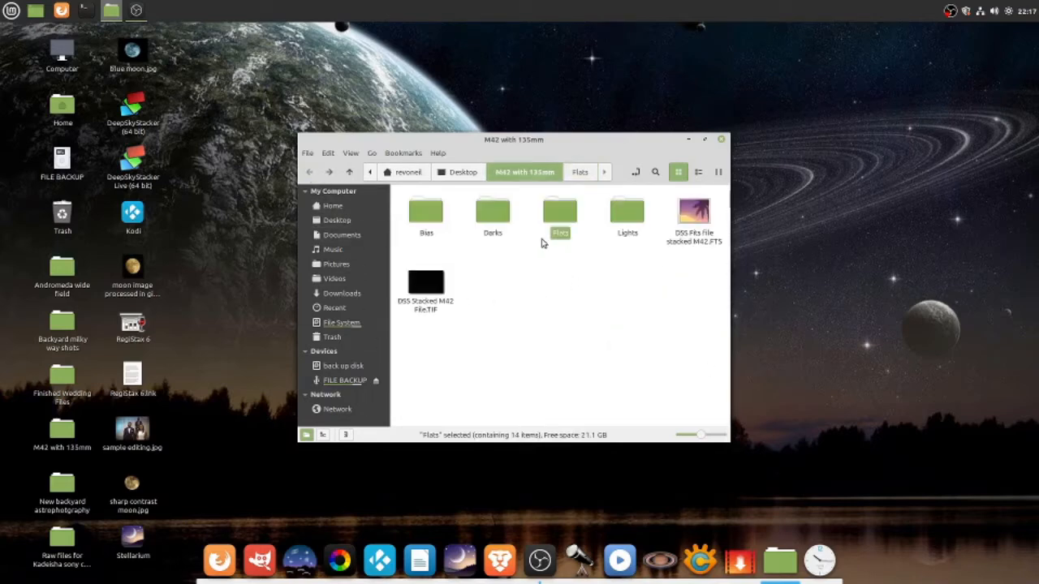
Revisit the Darks and Bias subfolders to check their frames again, ending back in the parent folder.
double_click(492, 213)
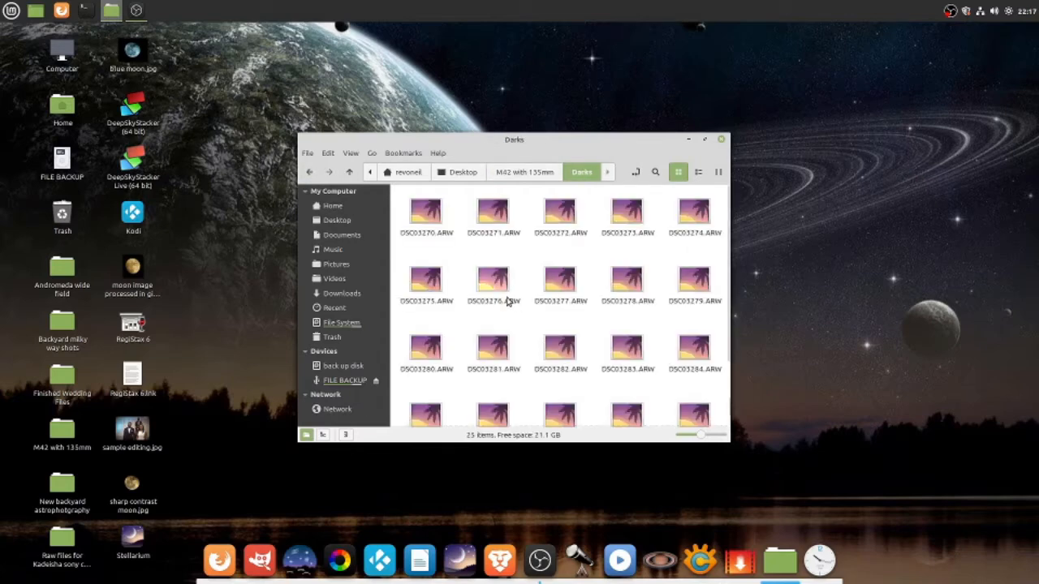
click(309, 171)
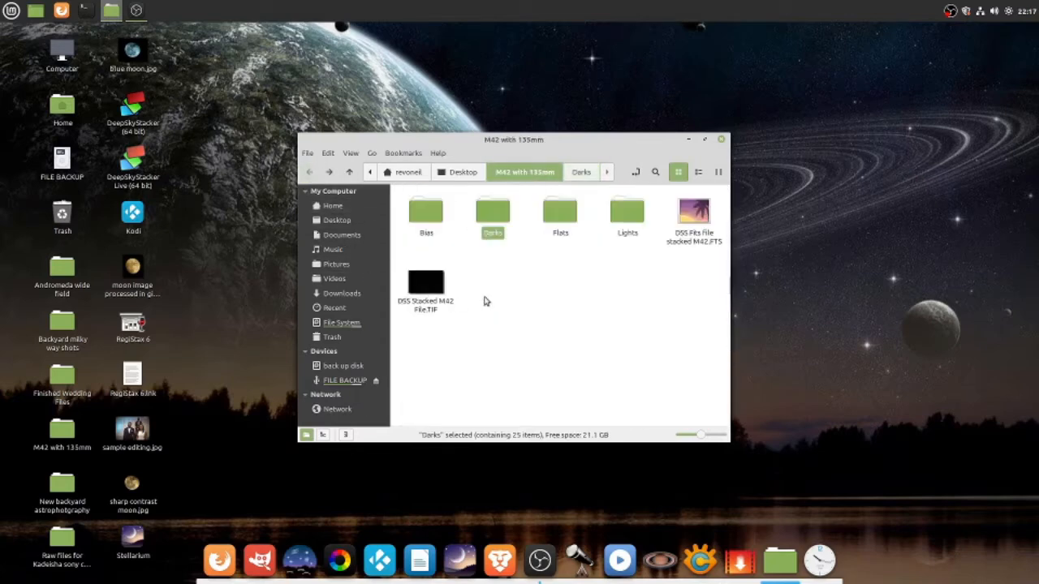
click(421, 219)
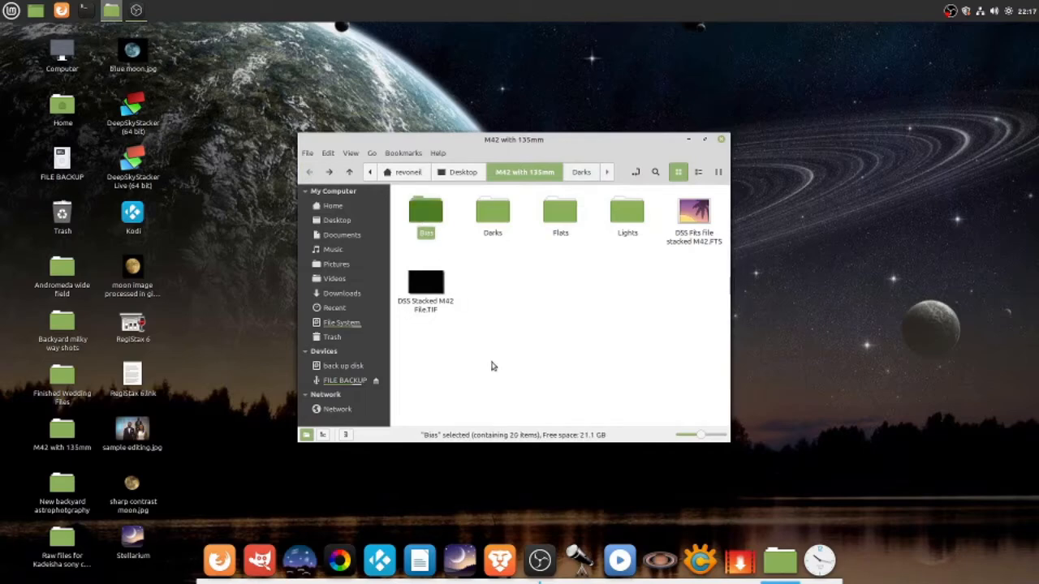
click(549, 299)
double_click(418, 216)
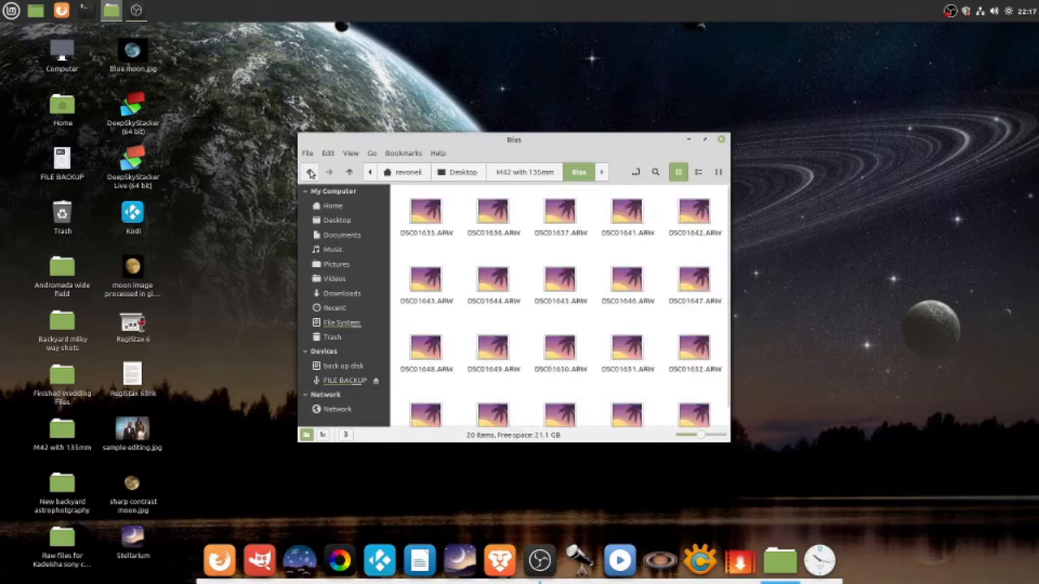
click(309, 172)
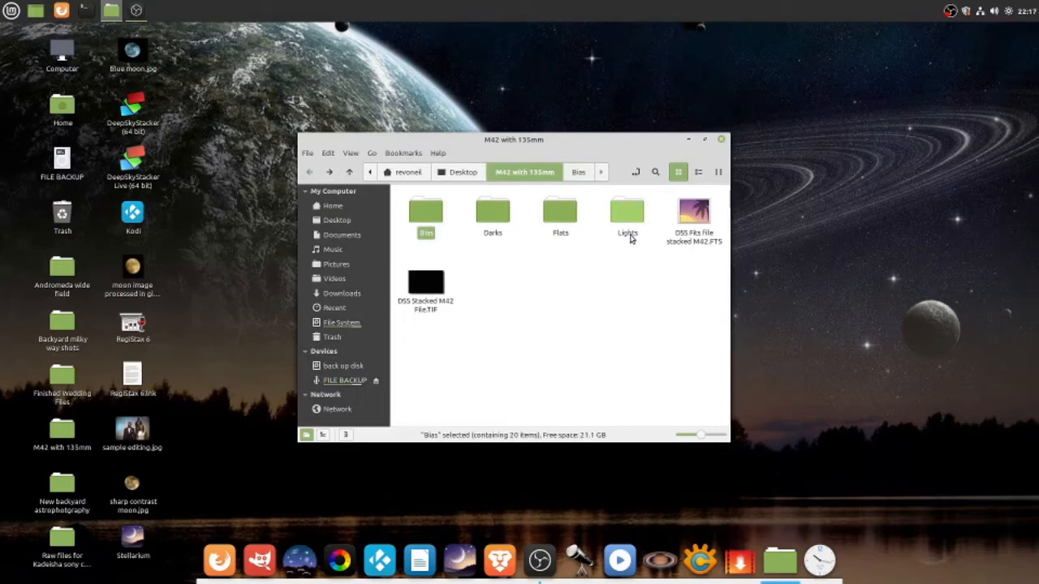
Open the raw frame DSC03256.ARW from the Lights subfolder in RawTherapee.
click(623, 215)
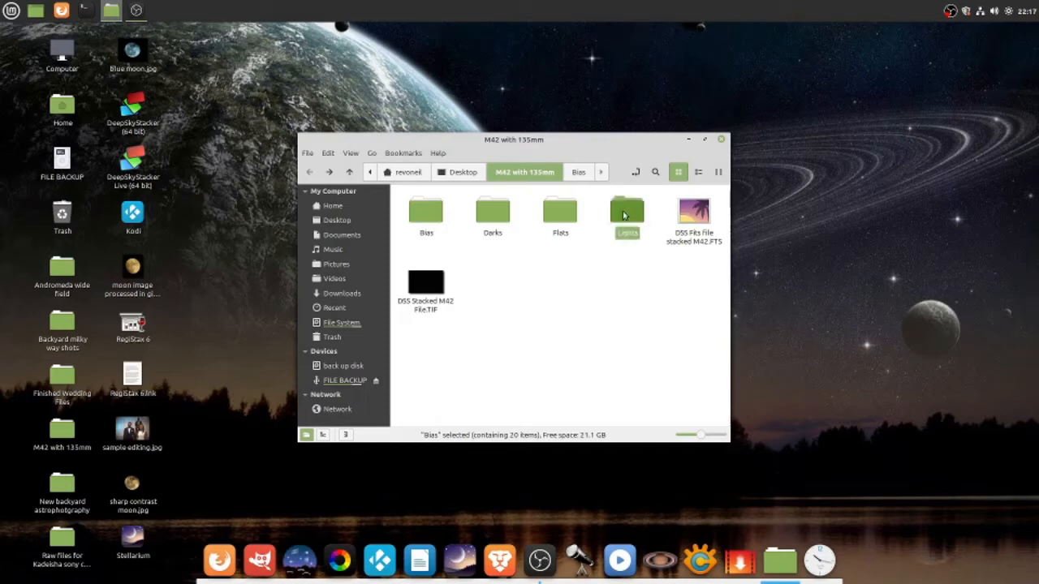
double_click(624, 215)
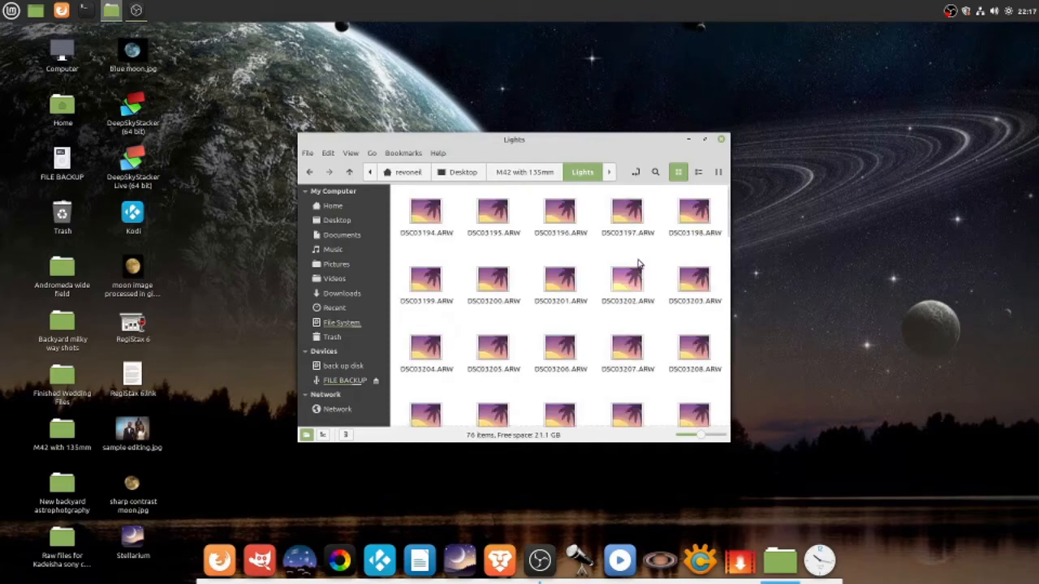
scroll(638, 264, down, 10)
scroll(615, 260, down, 6)
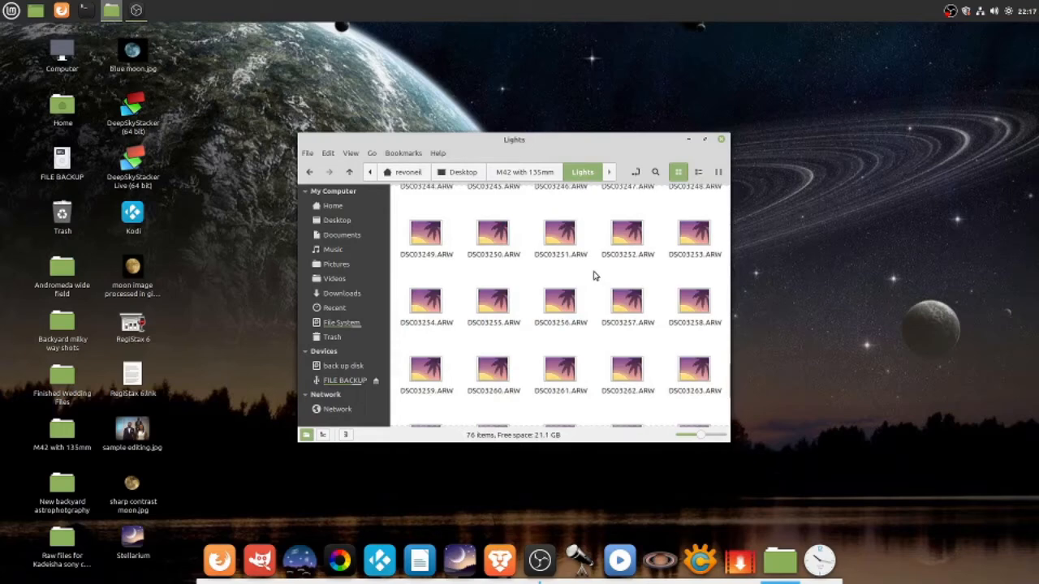
right_click(563, 302)
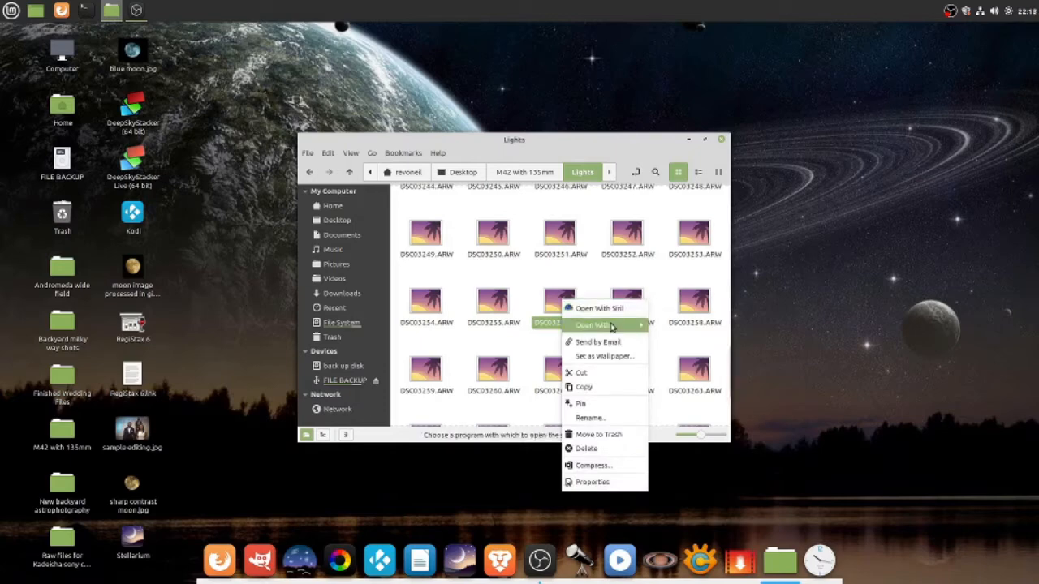
mouse_move(612, 328)
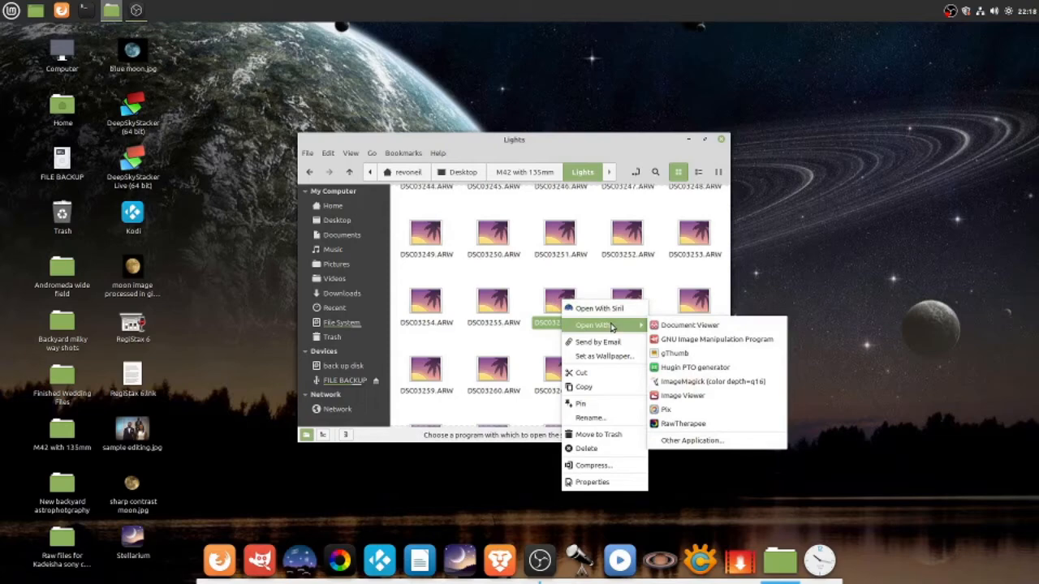
click(686, 424)
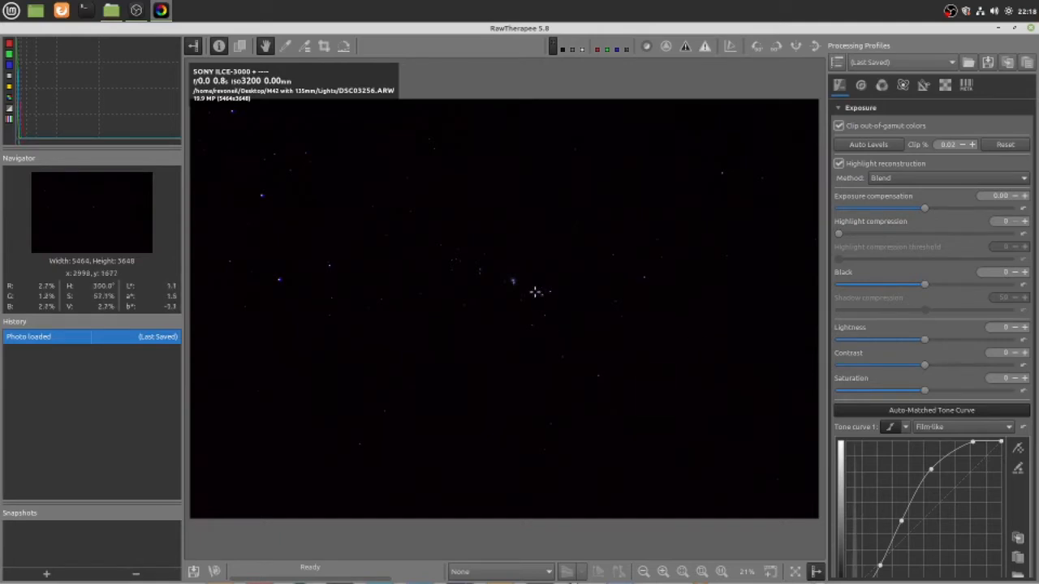
Examine the nebula and surrounding stars in the raw frame up close, and close RawTherapee.
scroll(533, 290, up, 5)
scroll(491, 268, up, 2)
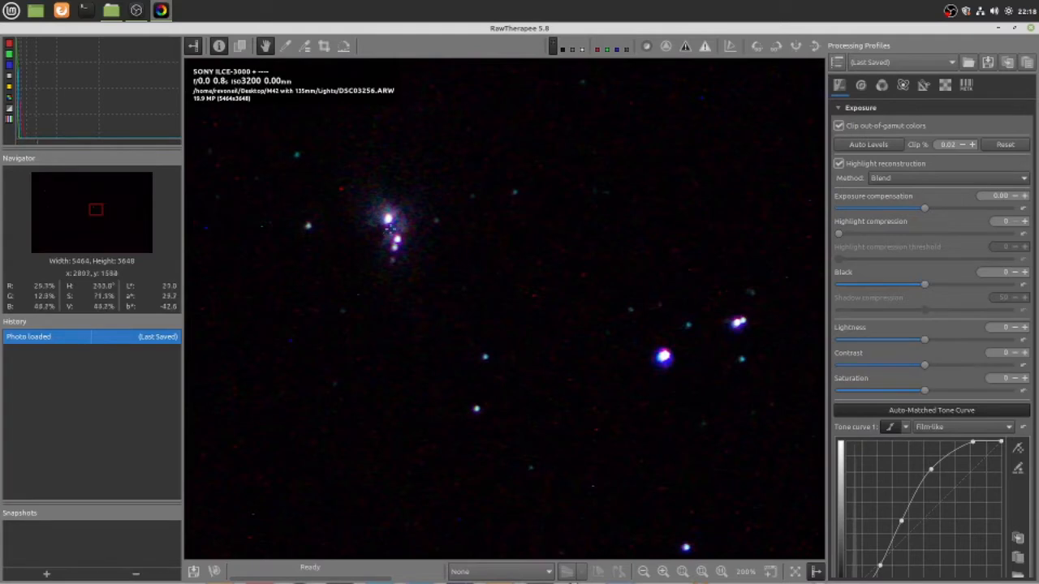
scroll(392, 235, down, 3)
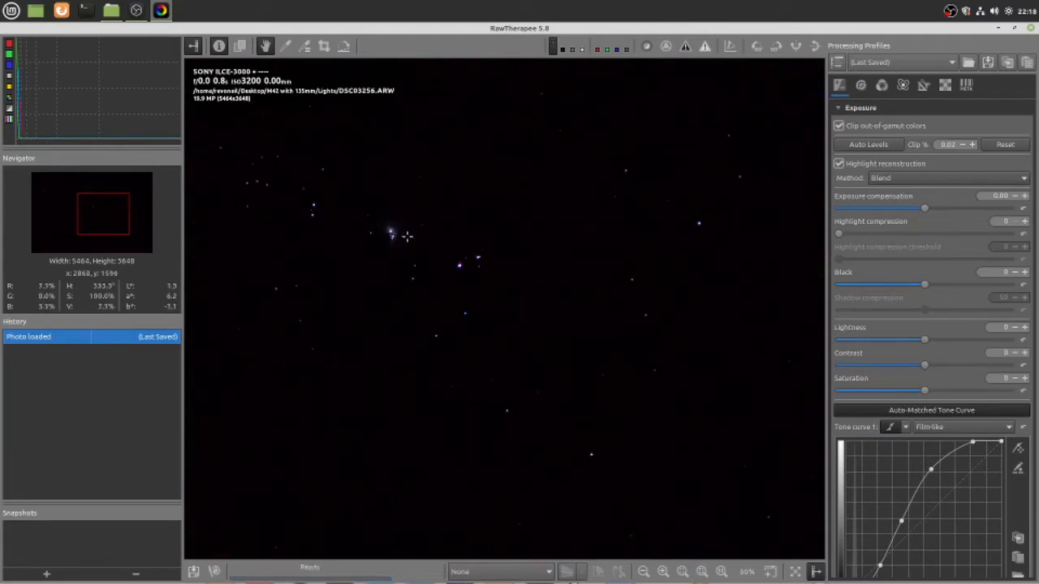
scroll(394, 233, up, 3)
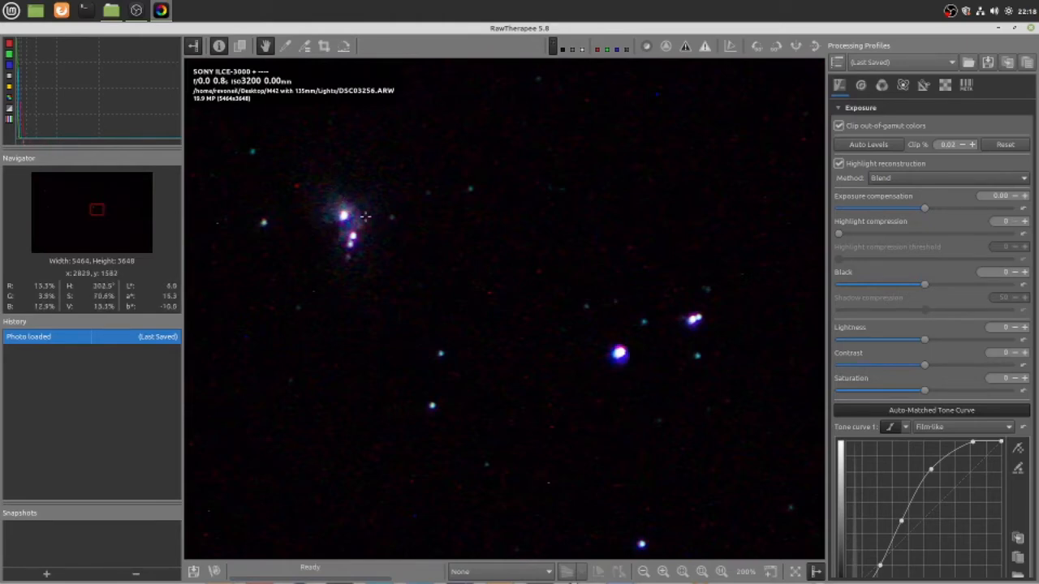
mouse_move(419, 261)
mouse_down()
mouse_move(461, 267)
mouse_move(429, 254)
mouse_up()
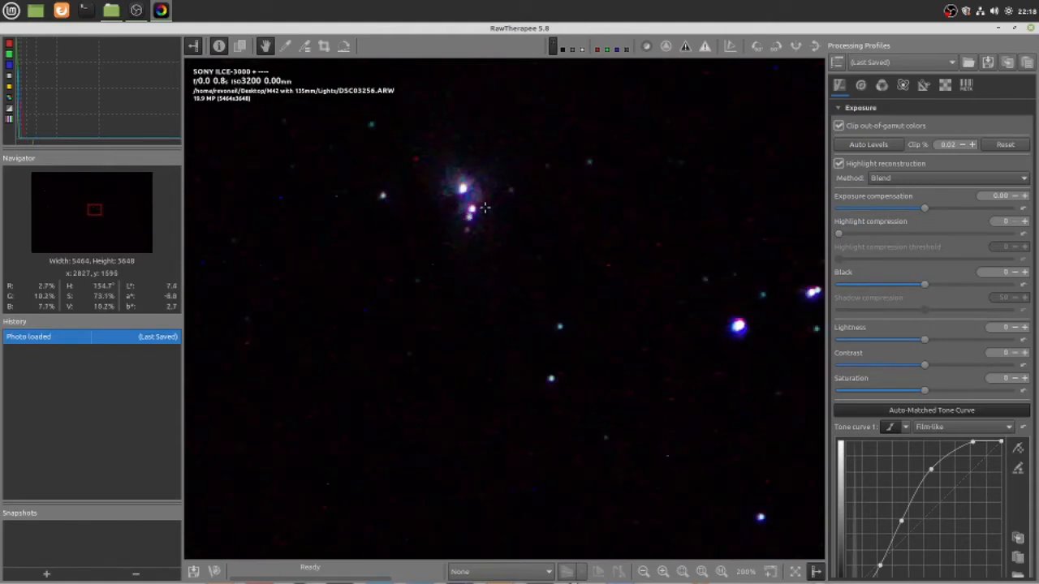
scroll(485, 208, down, 2)
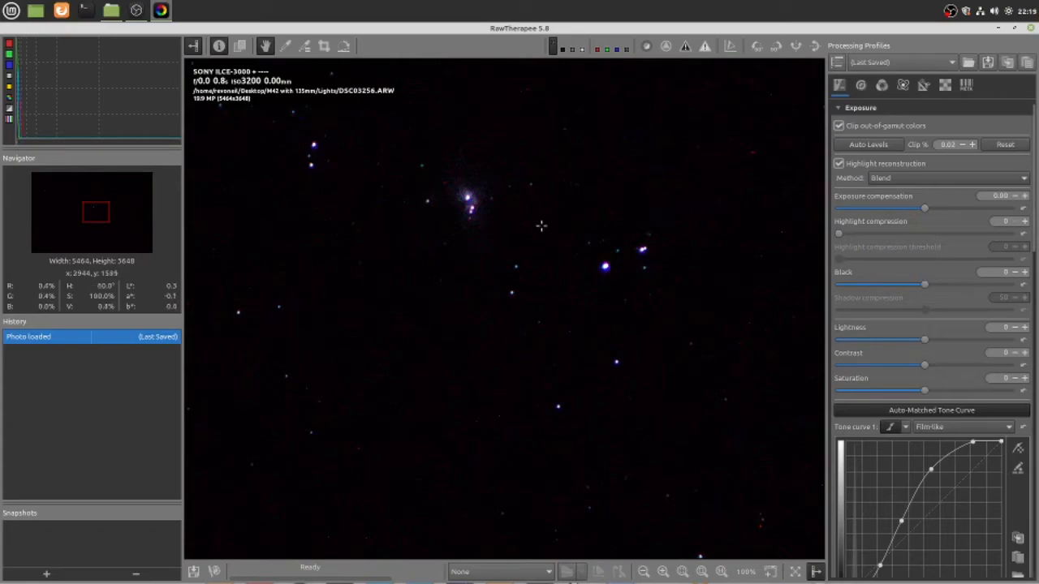
click(1032, 29)
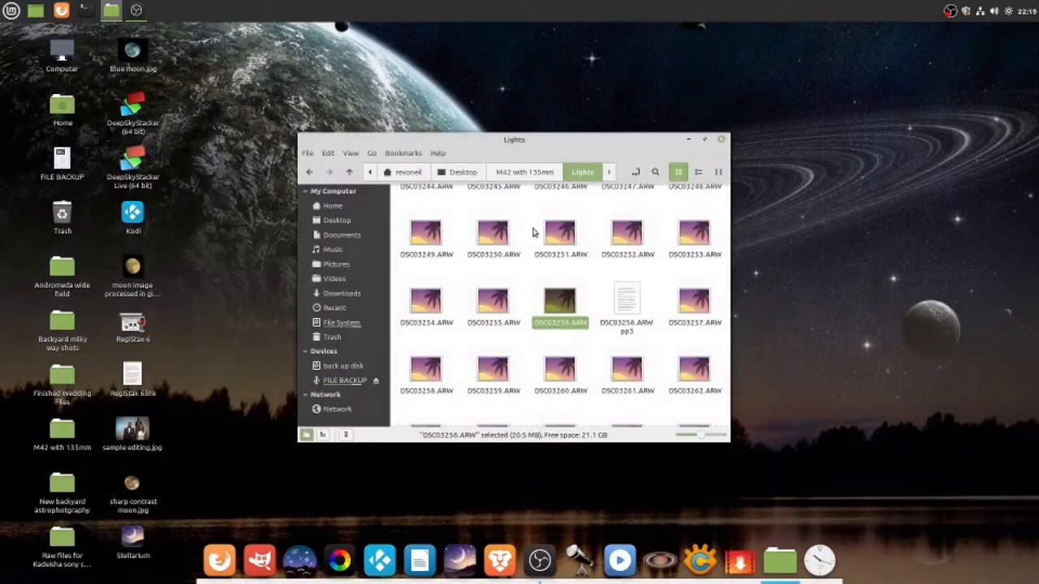
Permanently delete the sidecar file DSC03256.ARW.pp3 from the Lights folder.
right_click(630, 301)
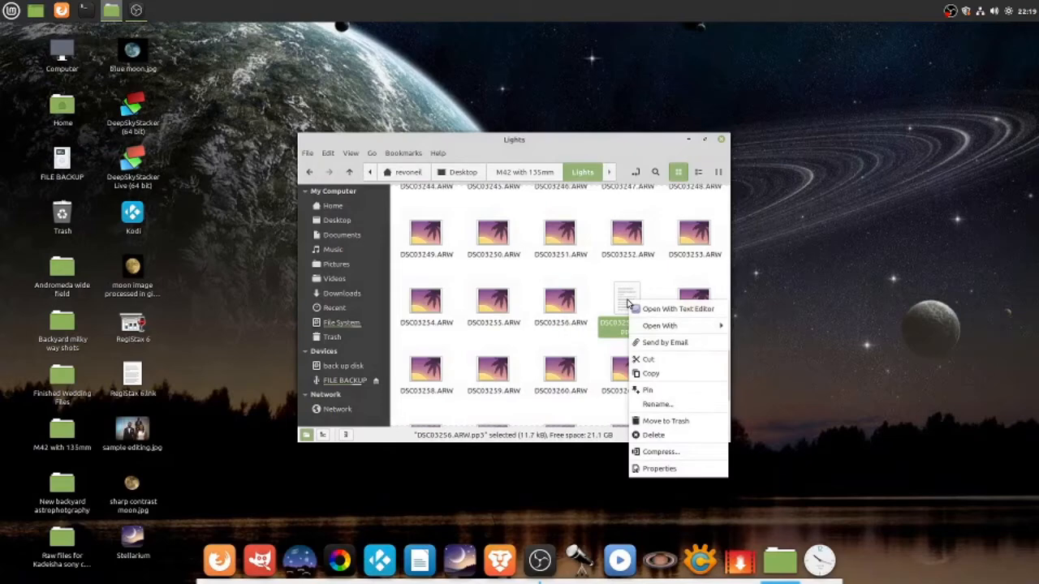
click(667, 437)
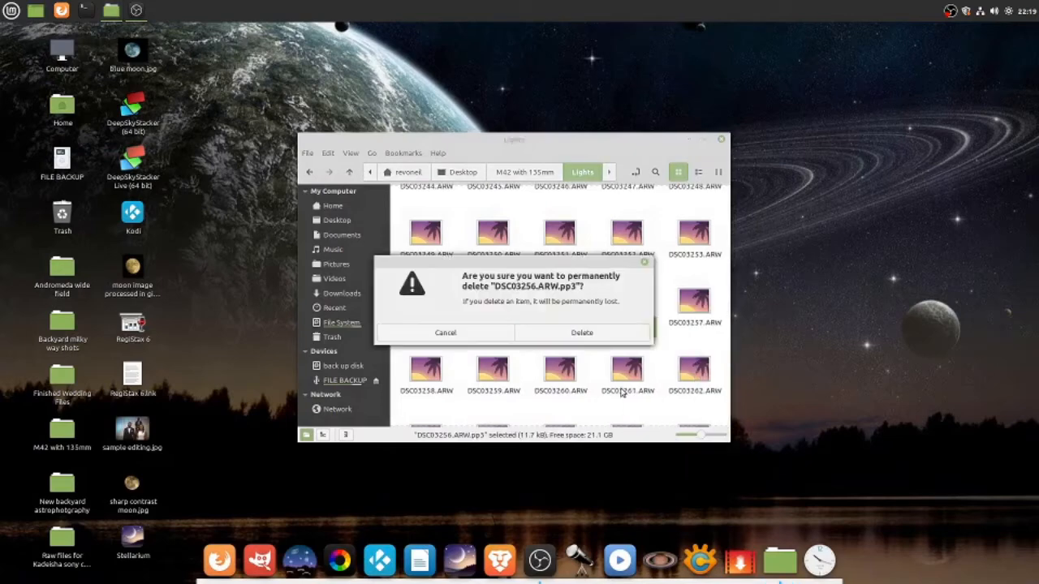
click(608, 334)
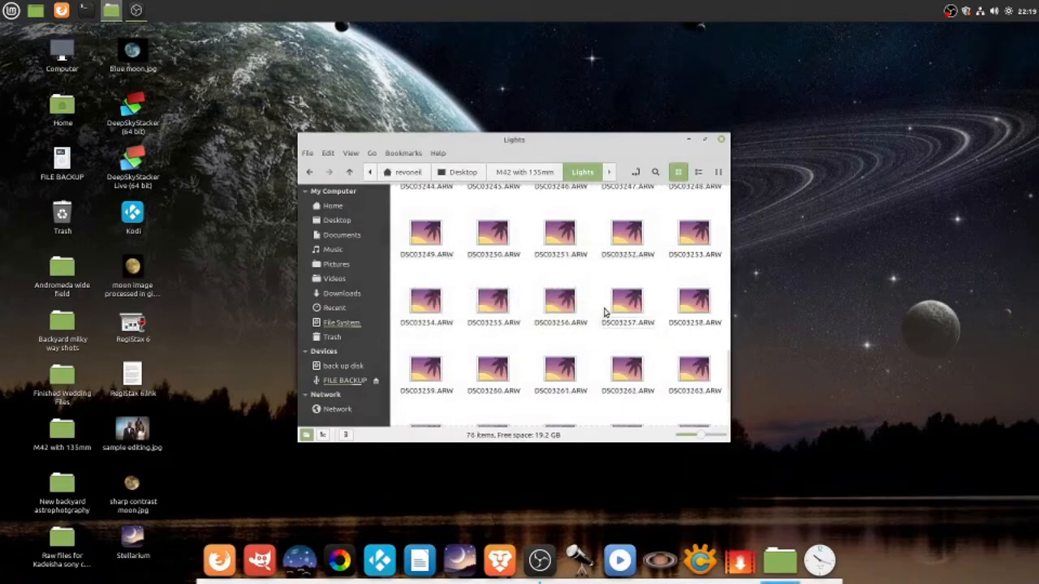
Look over the remaining Lights frames, close the folder window and reopen the M42 with 135mm folder from the desktop.
scroll(601, 301, down, 3)
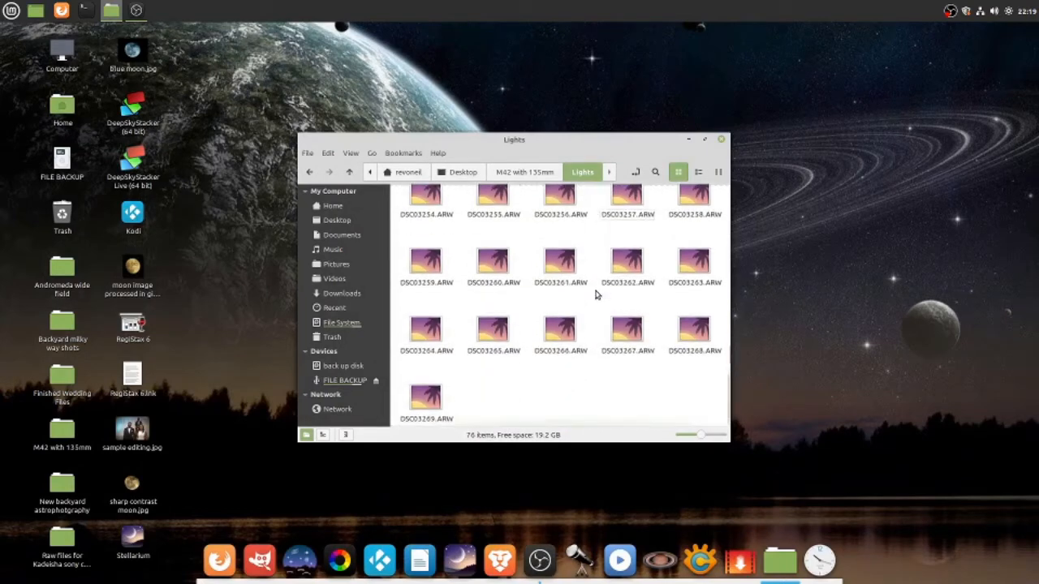
scroll(535, 309, up, 15)
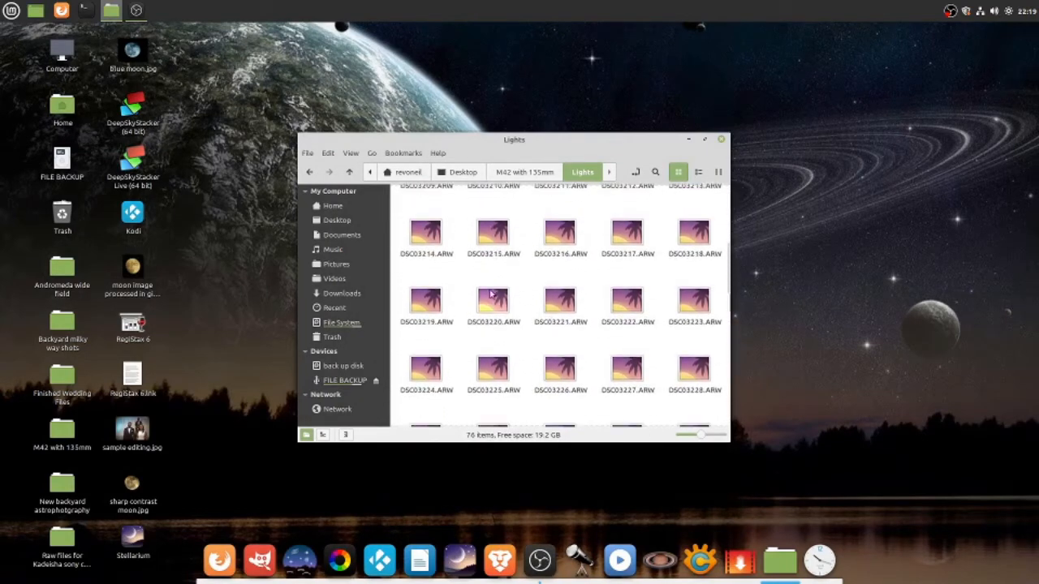
scroll(476, 283, up, 1)
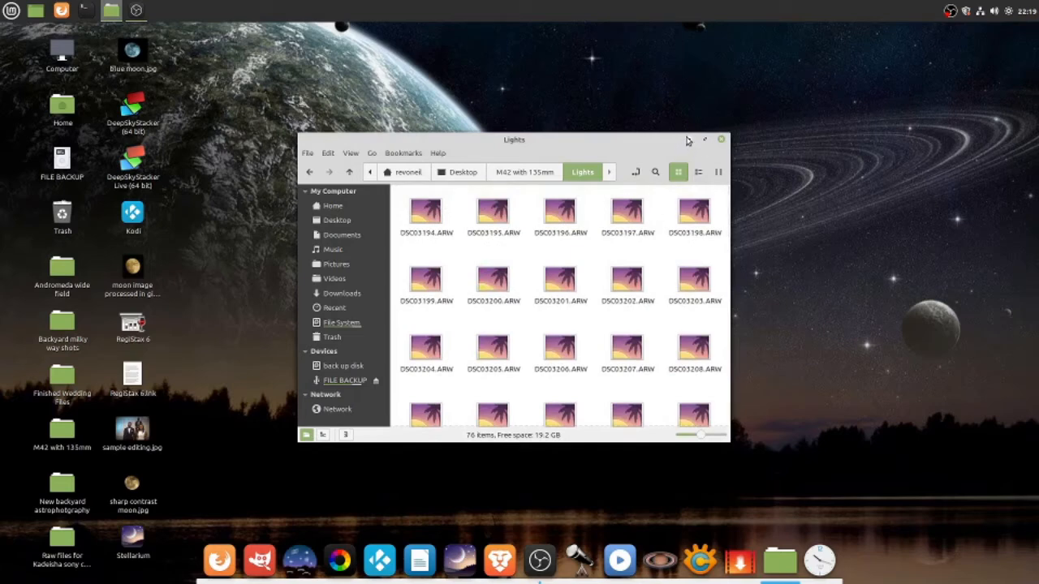
click(721, 139)
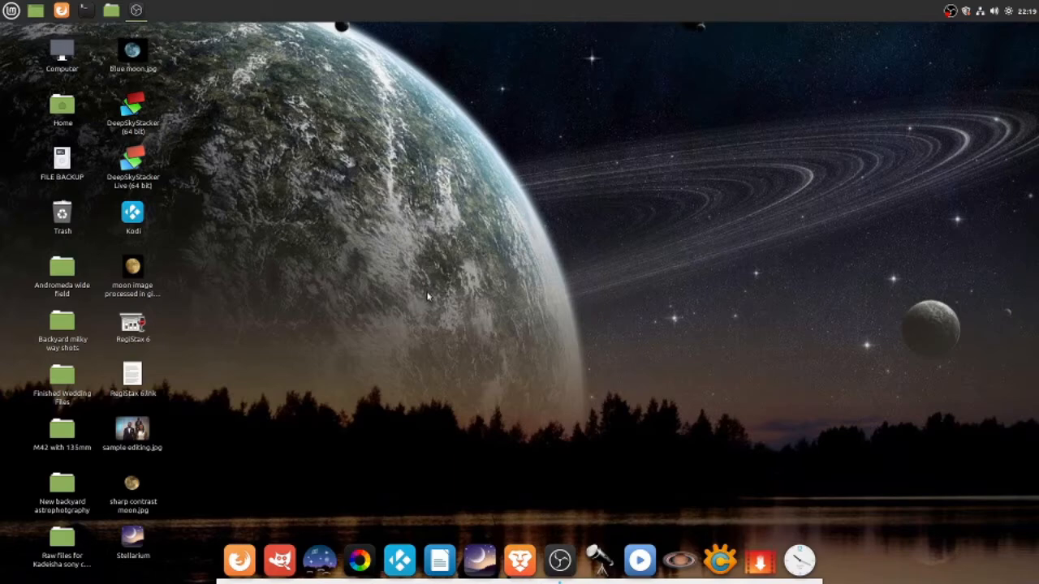
click(63, 440)
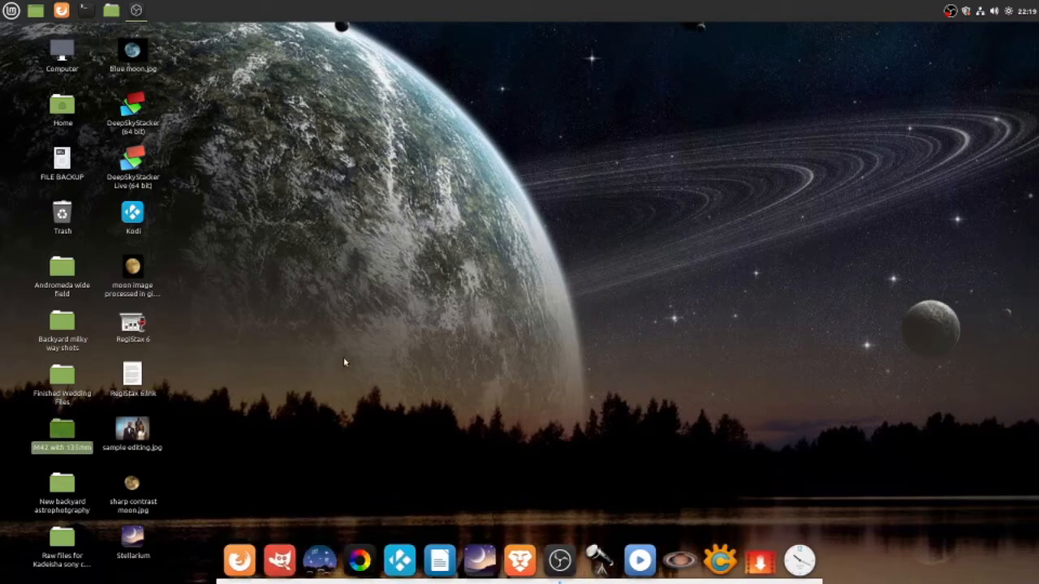
double_click(56, 431)
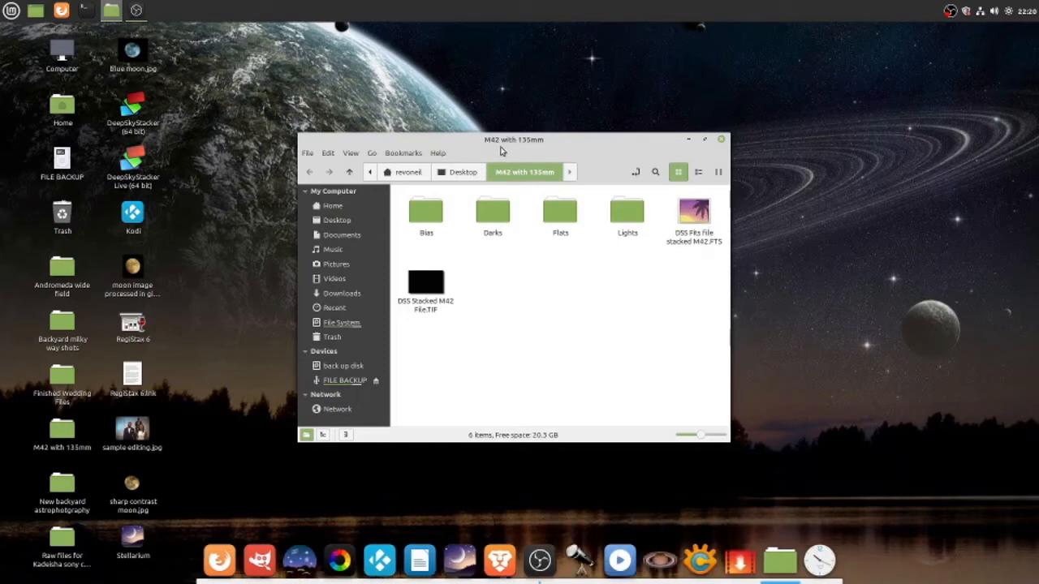
Open DSS Fits file stacked M42.FTS from the M42 with 135mm folder in Siril and minimise the folder window.
right_click(691, 216)
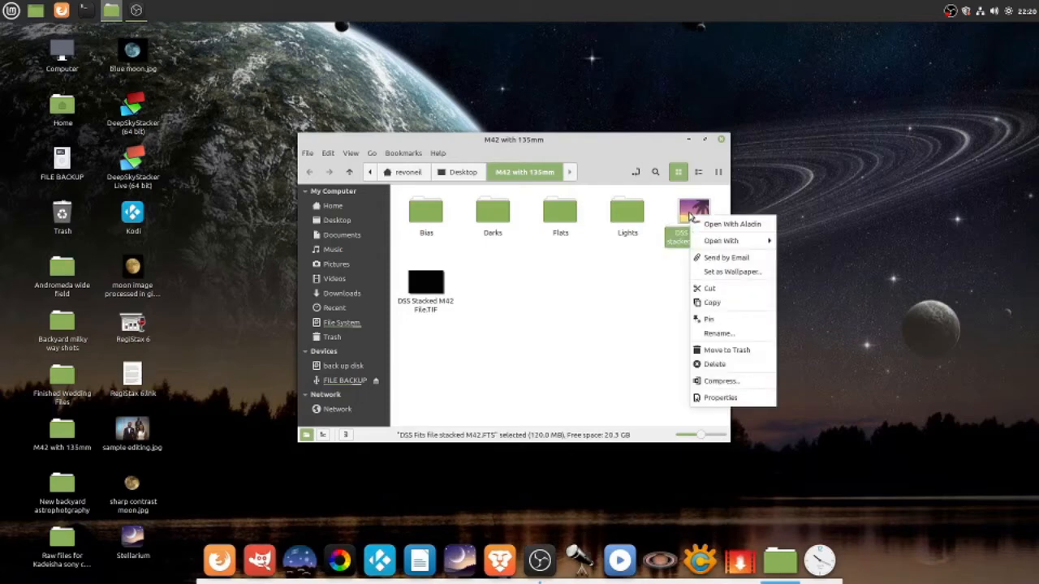
mouse_move(717, 246)
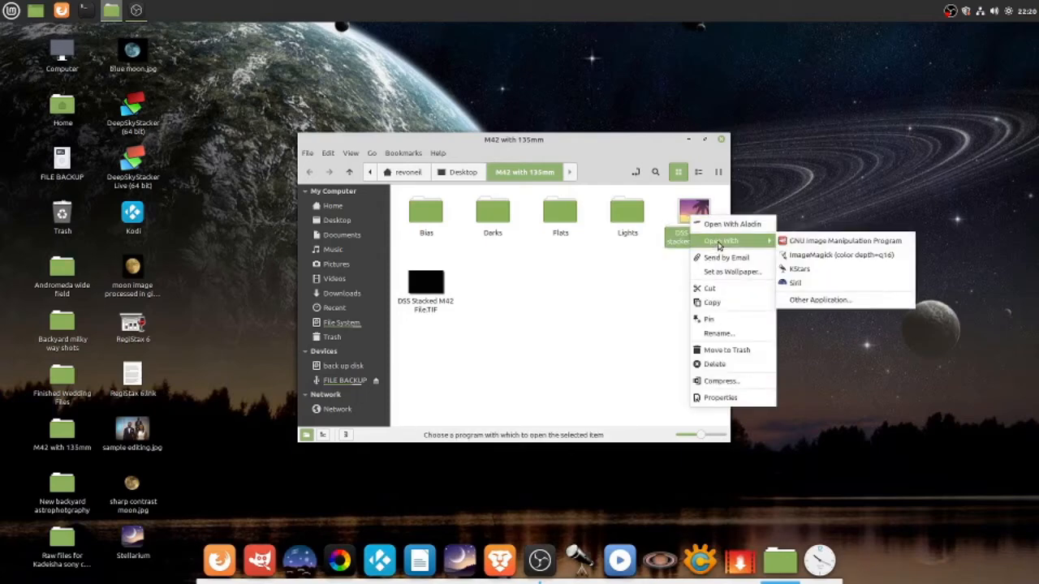
click(819, 288)
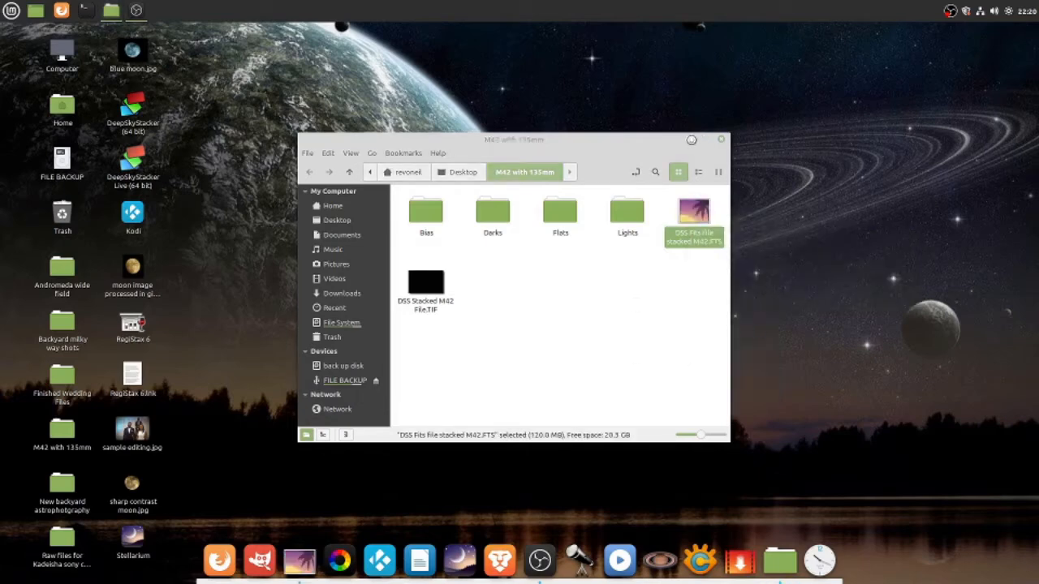
click(690, 139)
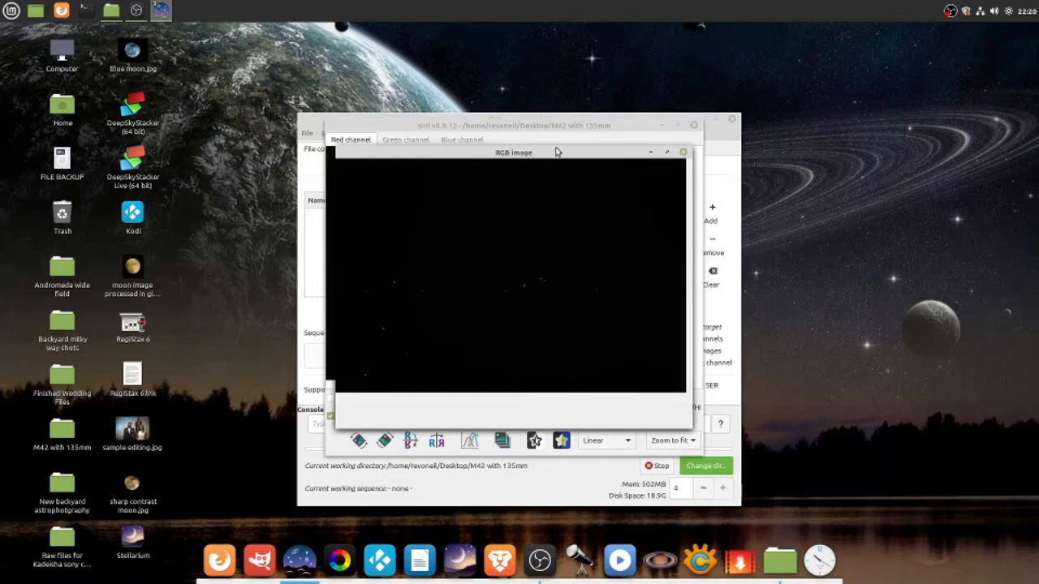
Spread the RGB image, channel and control center windows apart, viewing the green, blue and red channels of the stacked image.
drag(558, 154, 189, 142)
drag(512, 125, 797, 102)
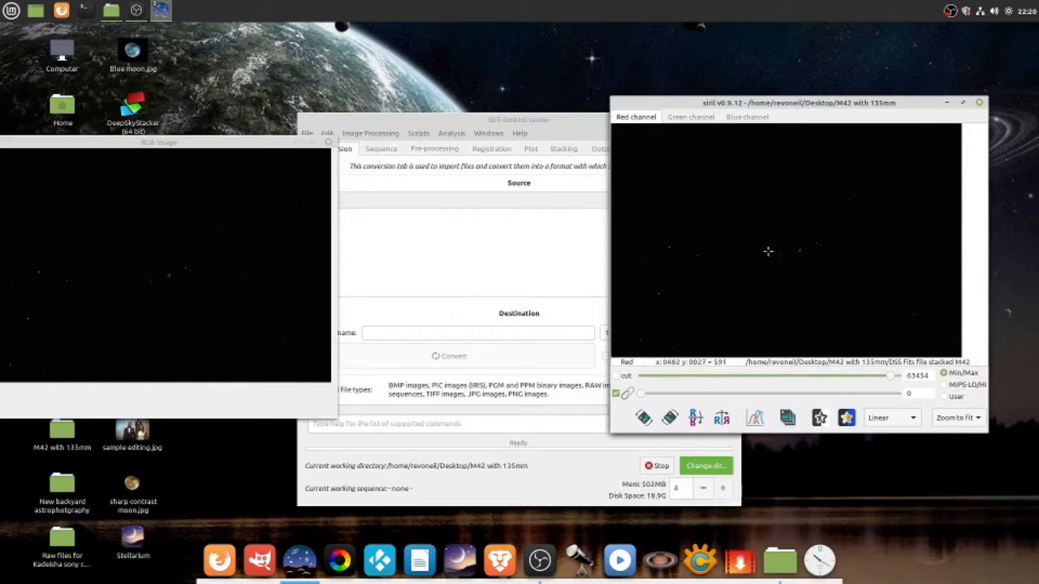
click(689, 121)
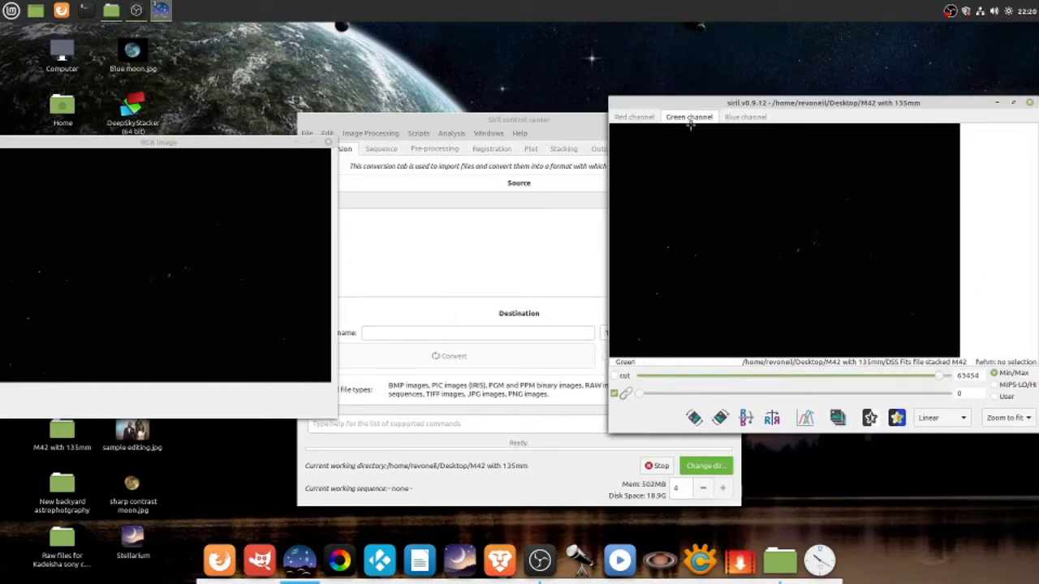
click(747, 118)
click(634, 118)
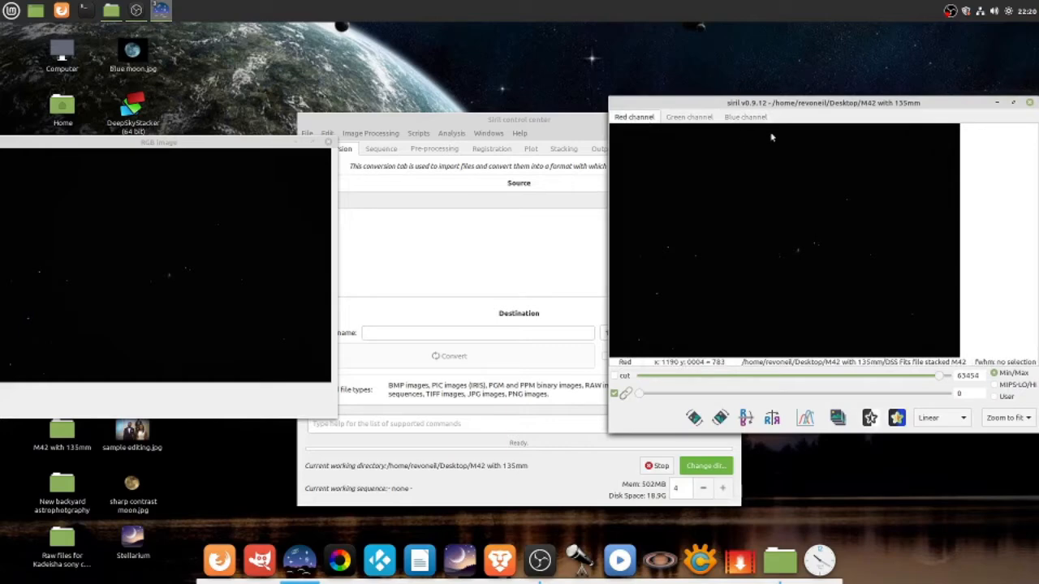
drag(573, 128, 537, 114)
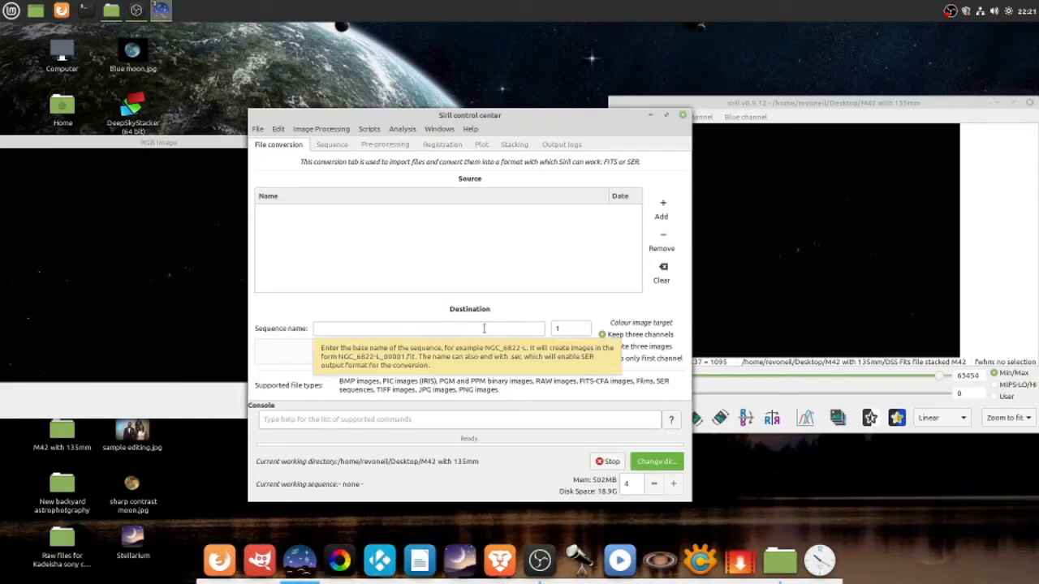
Set the working directory to the M42 with 135mm folder on the desktop.
click(647, 467)
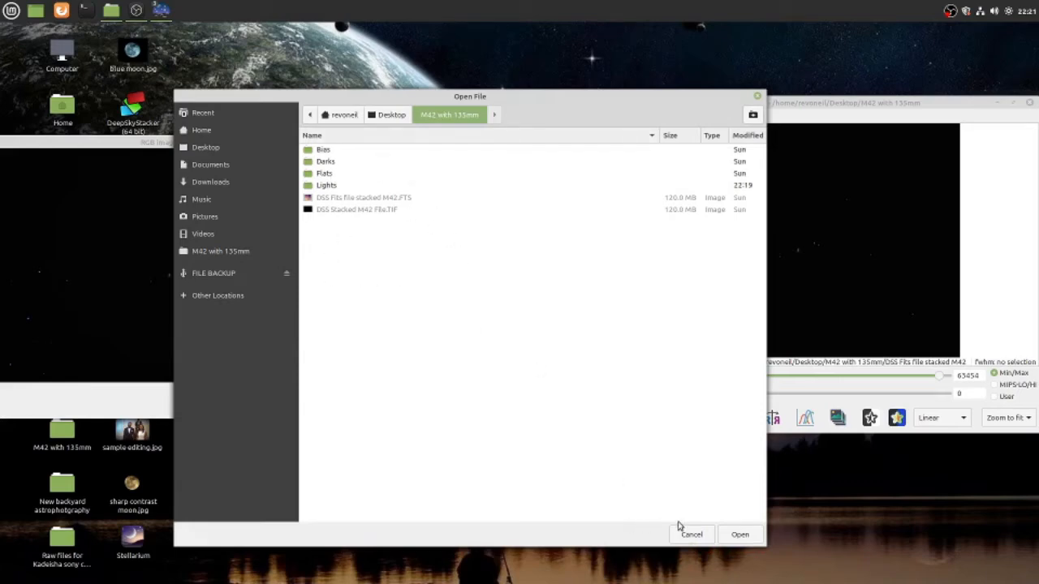
click(738, 534)
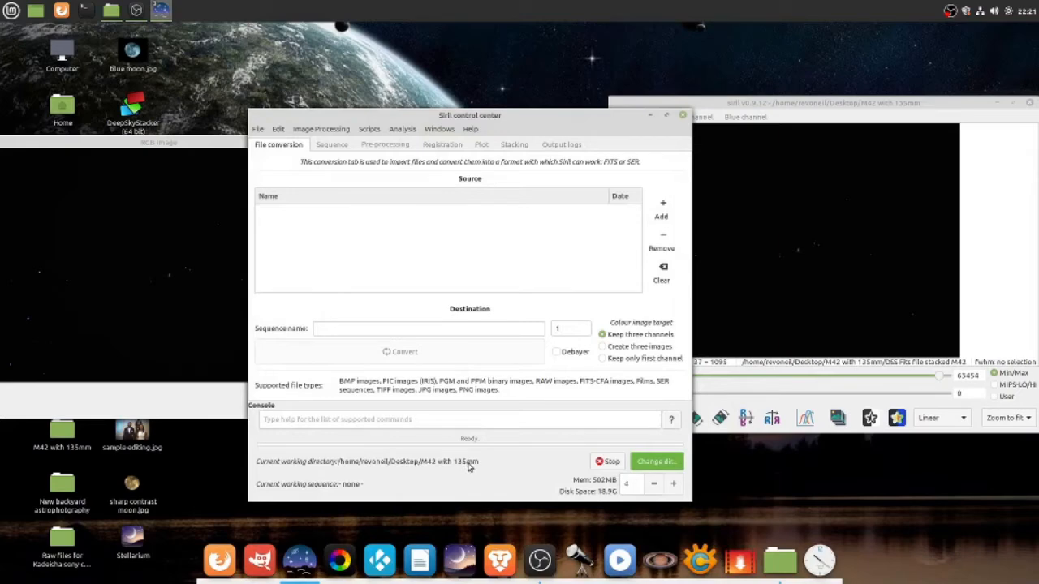
mouse_move(469, 467)
Look over the file commands and the DSLR RAW debayer preferences, and close the settings without changing anything.
click(257, 130)
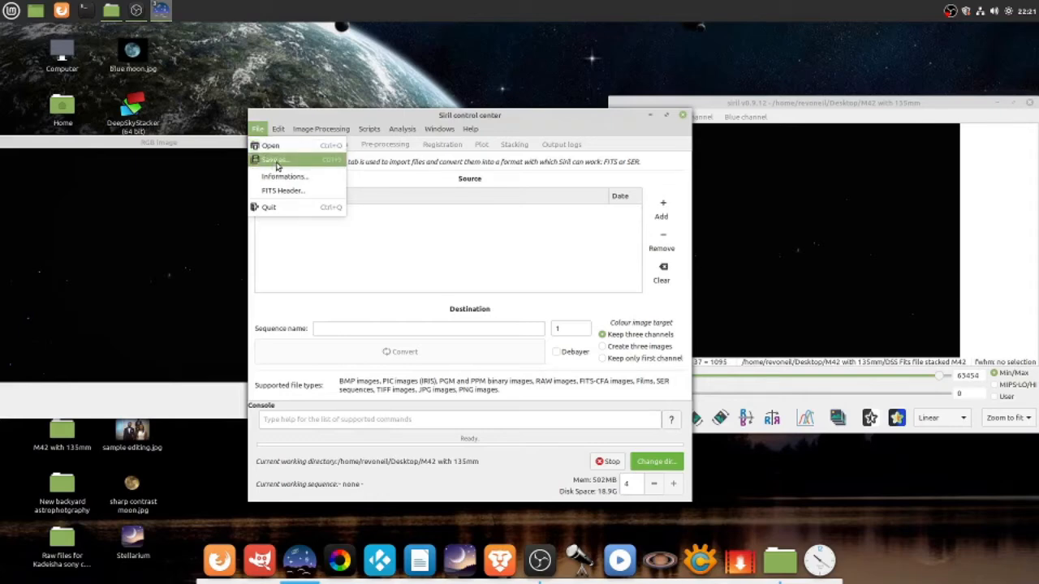
mouse_move(278, 131)
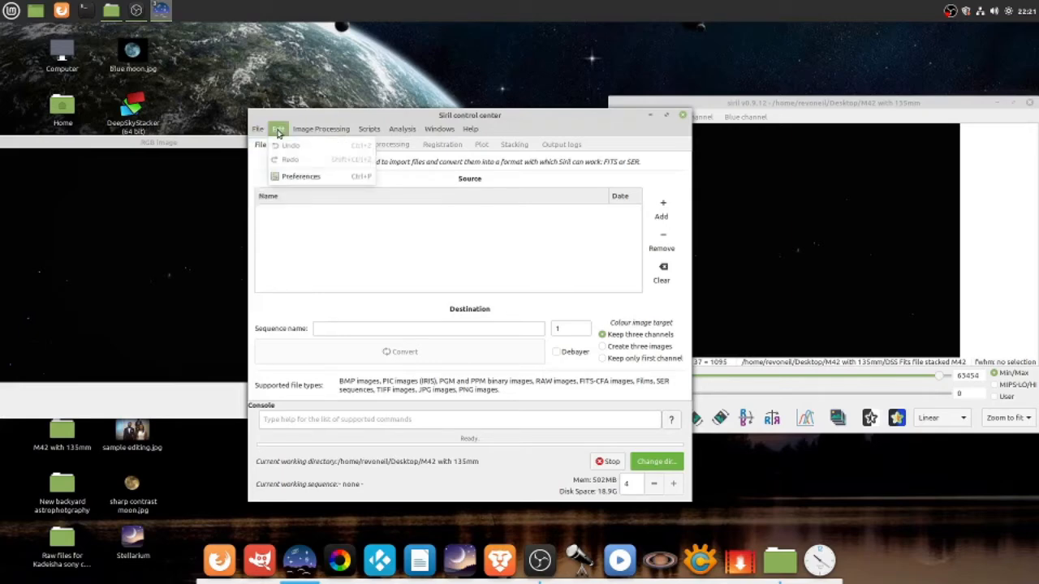
click(305, 177)
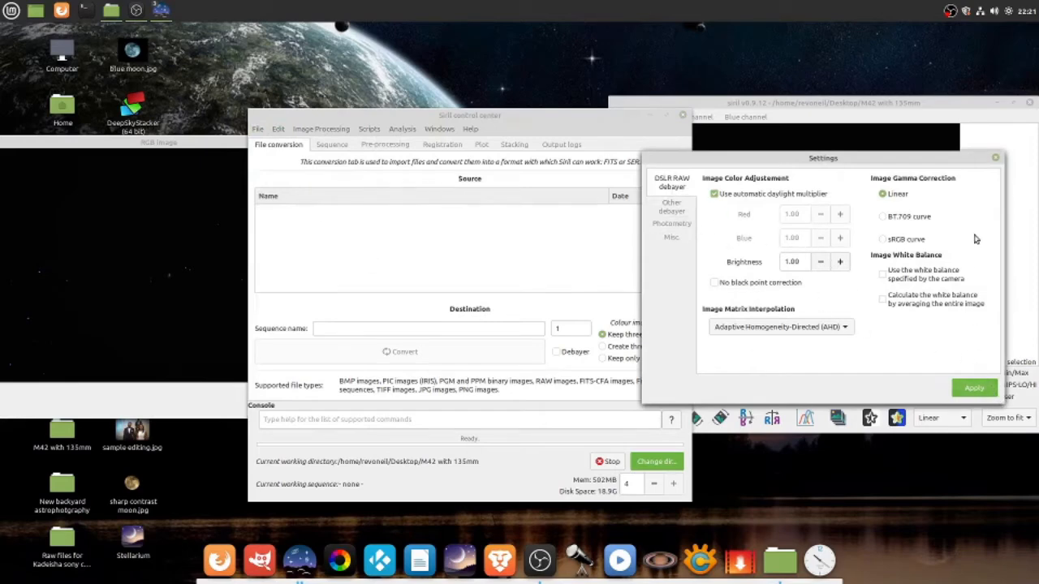
click(995, 157)
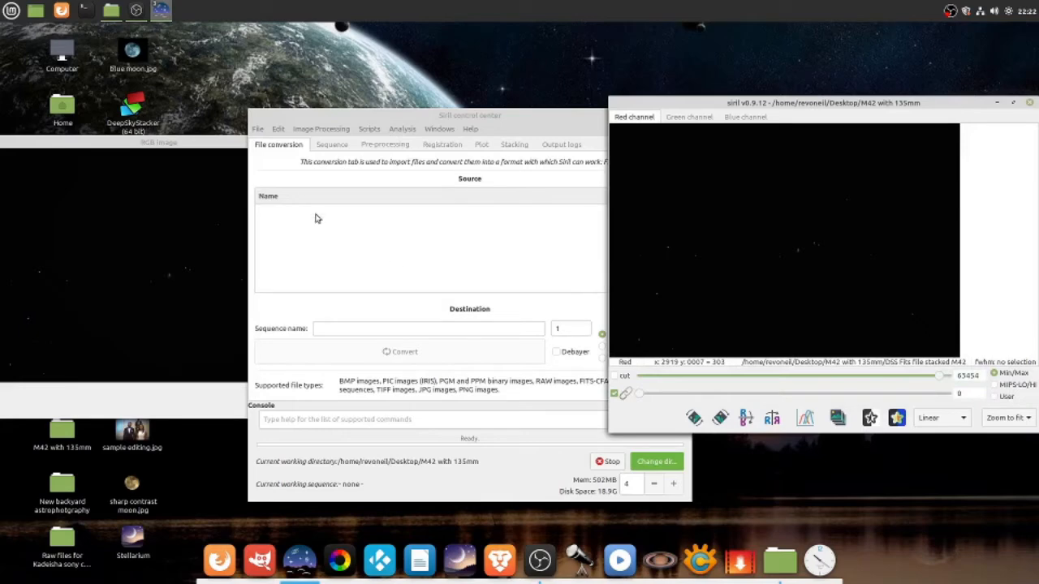
Look through the available image processing commands and the list of DSLR preprocessing scripts.
click(317, 132)
click(318, 130)
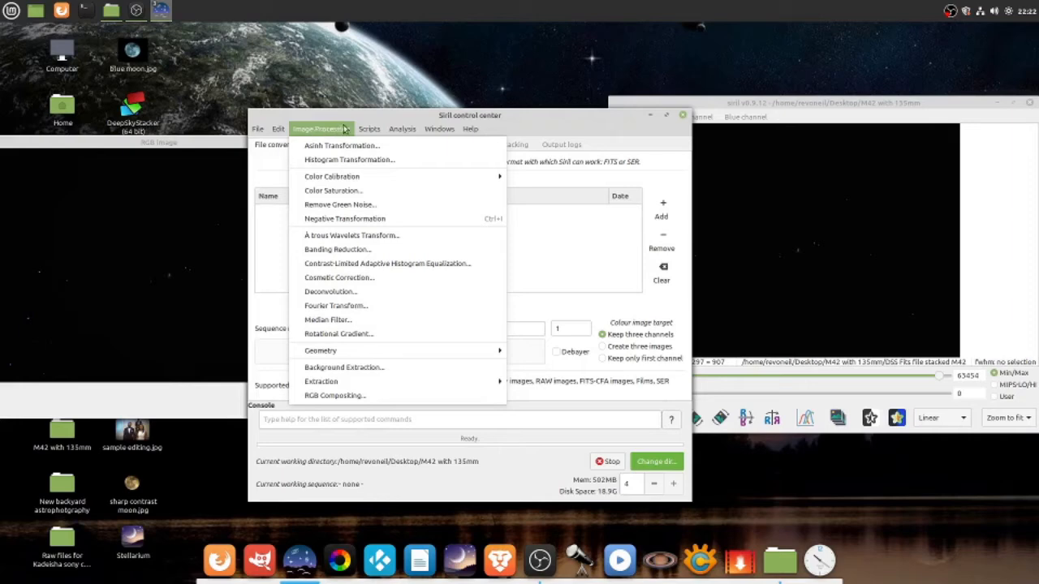
mouse_move(366, 131)
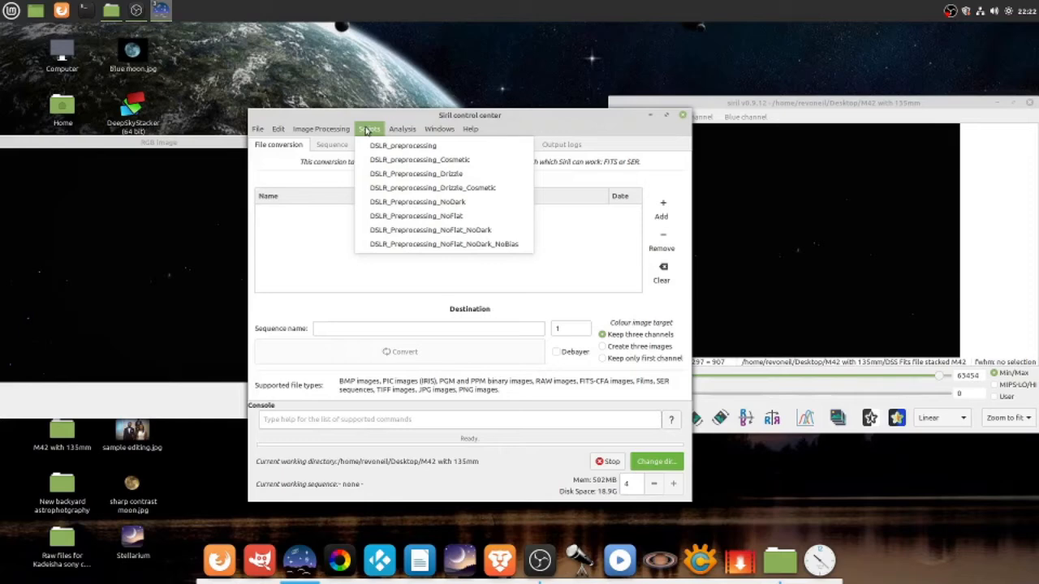
click(410, 80)
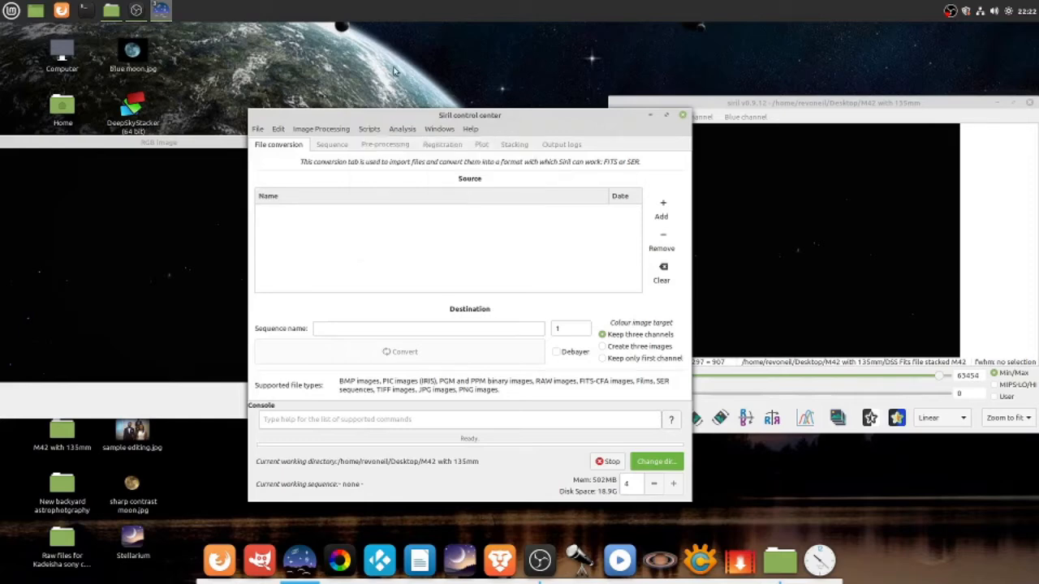
Rename the Bias folder inside M42 with 135mm to Biases and close the folder window.
click(112, 9)
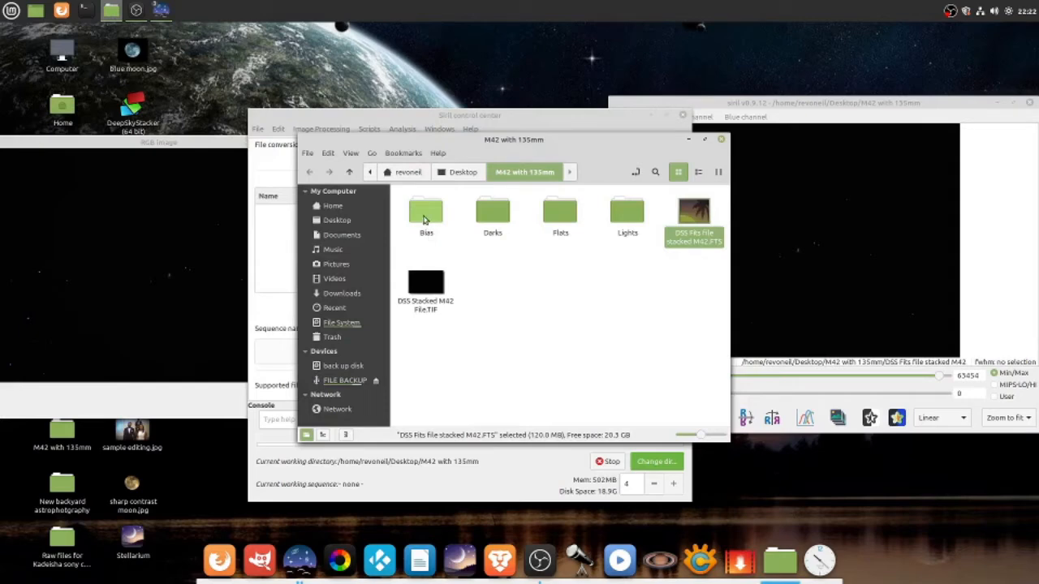
right_click(421, 216)
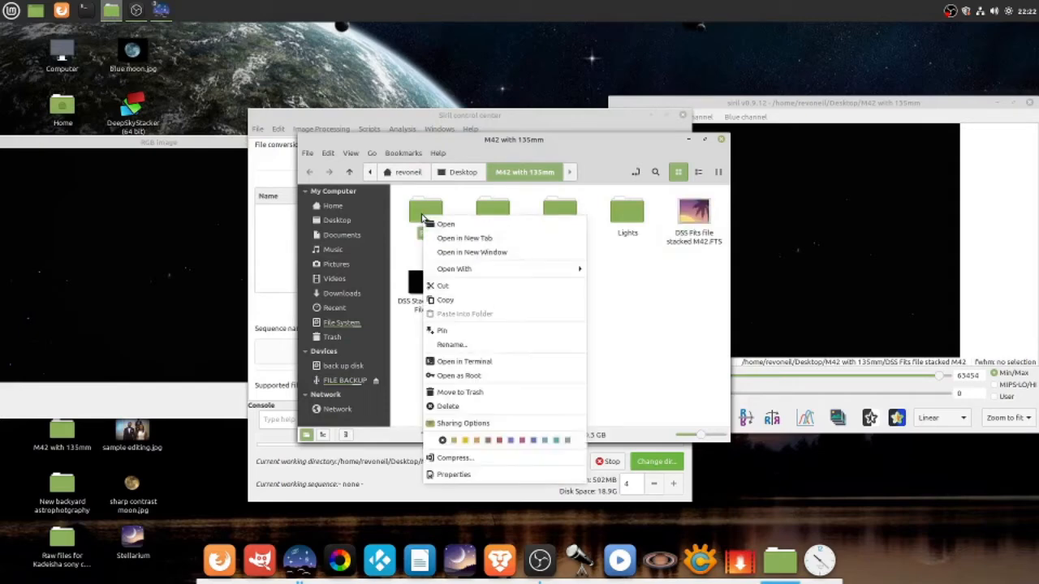
click(466, 345)
click(440, 234)
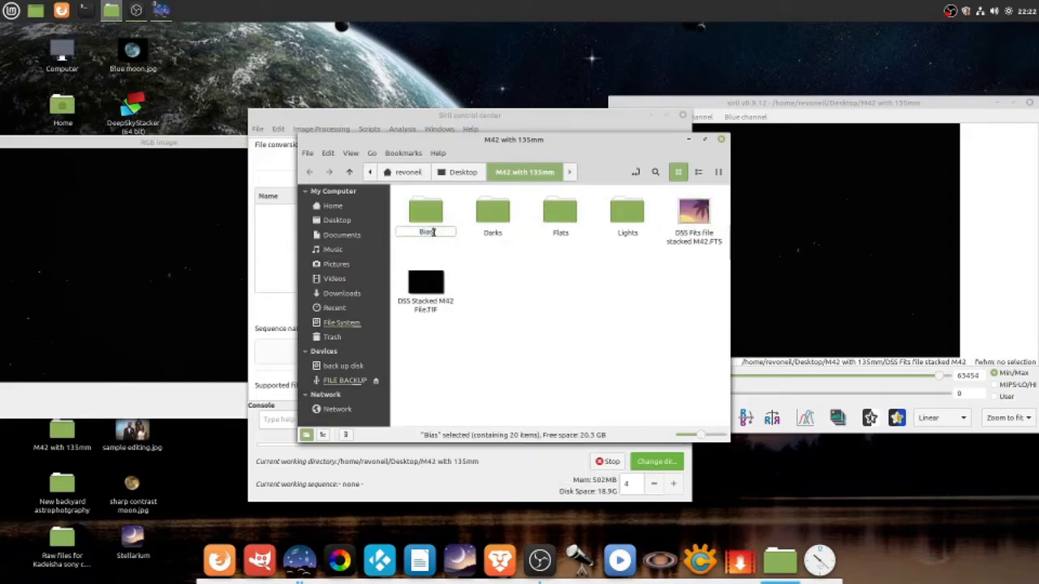
text(es)
key(Return)
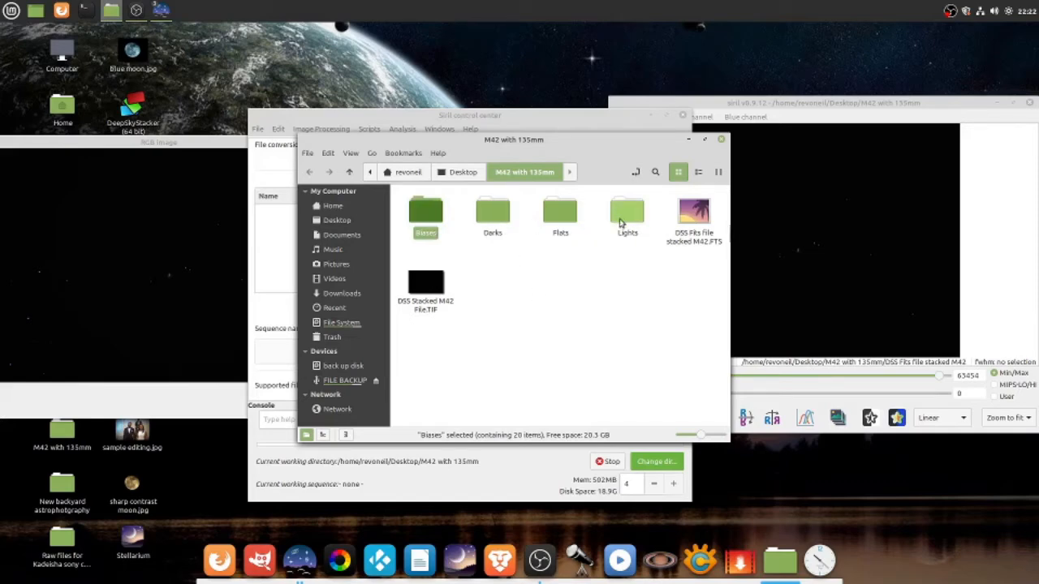
click(607, 303)
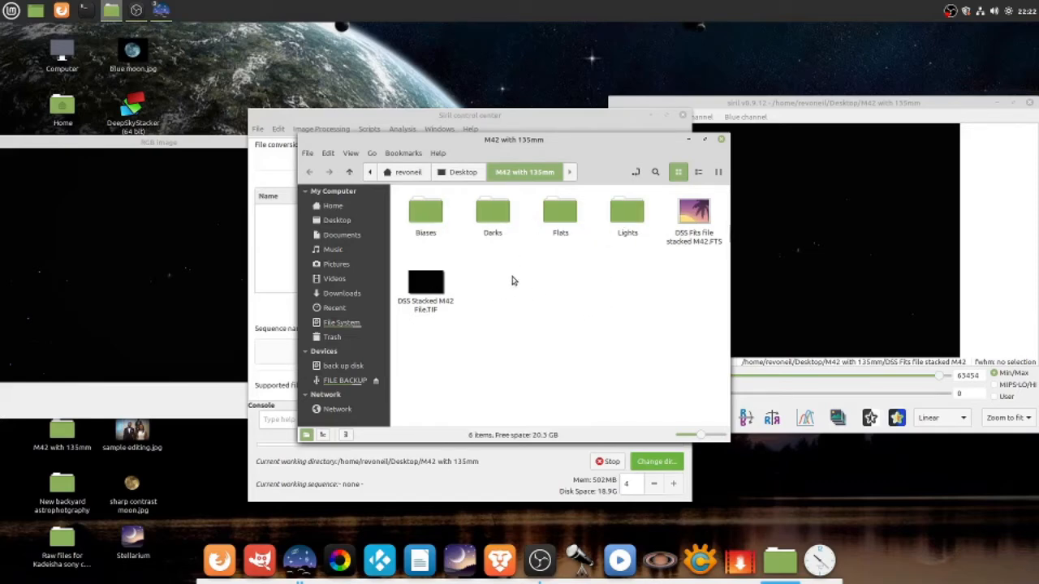
click(724, 142)
Review the preprocessing script variants and the analysis, window and help commands, and check the program version in the About dialog.
click(377, 130)
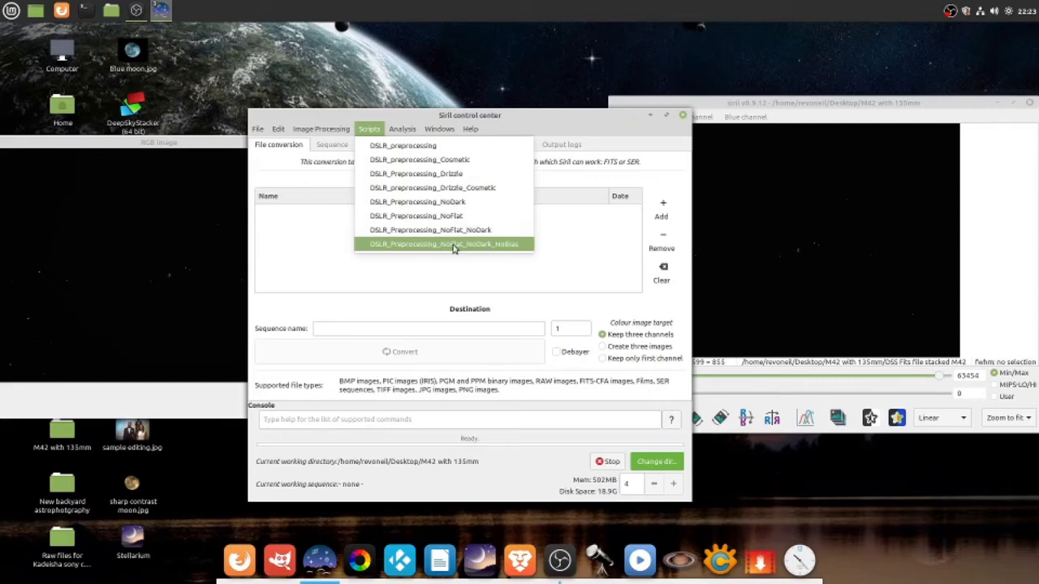
mouse_move(392, 130)
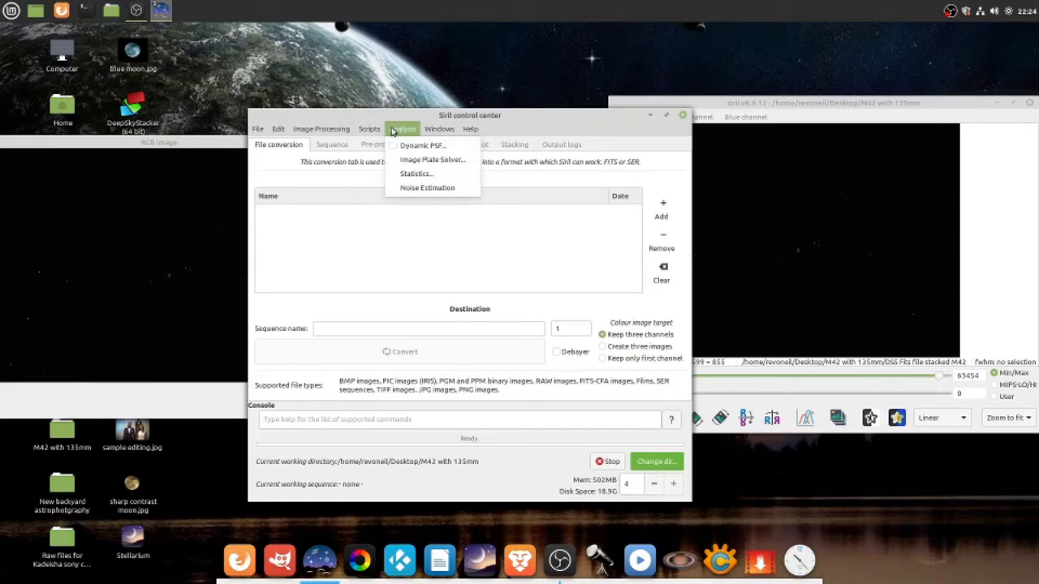
click(402, 130)
click(436, 132)
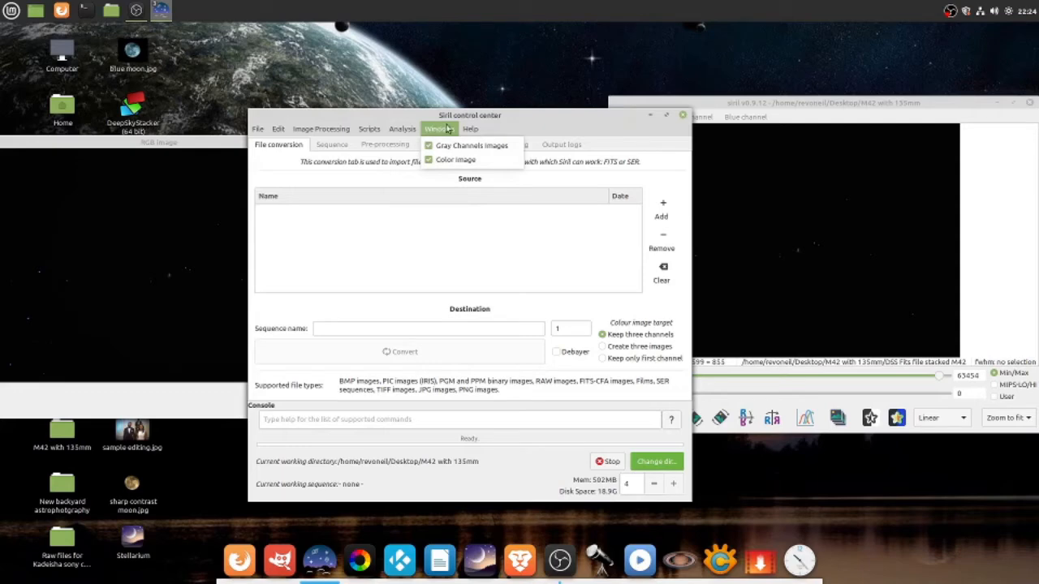
mouse_move(474, 130)
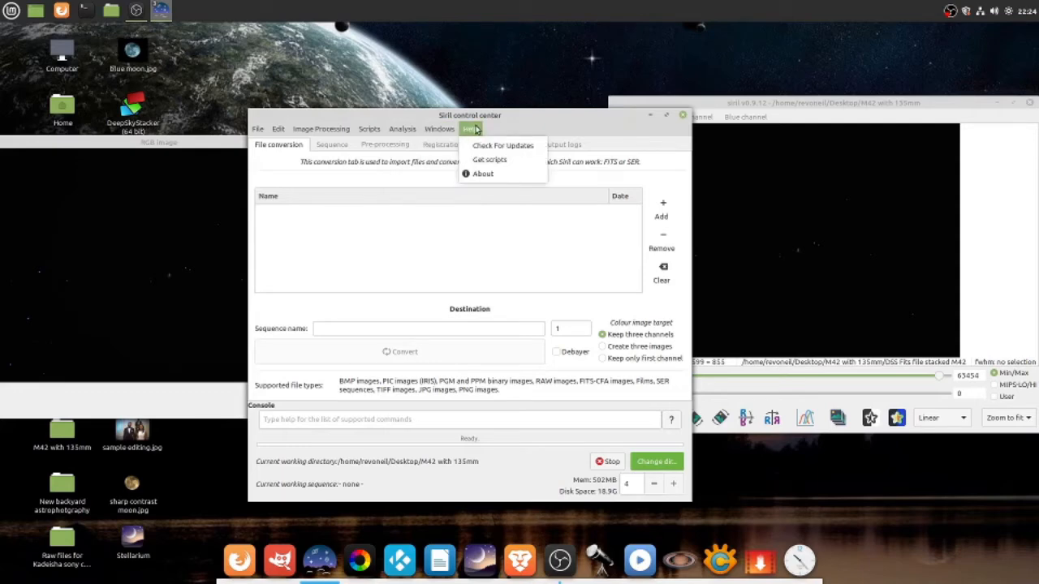
click(484, 174)
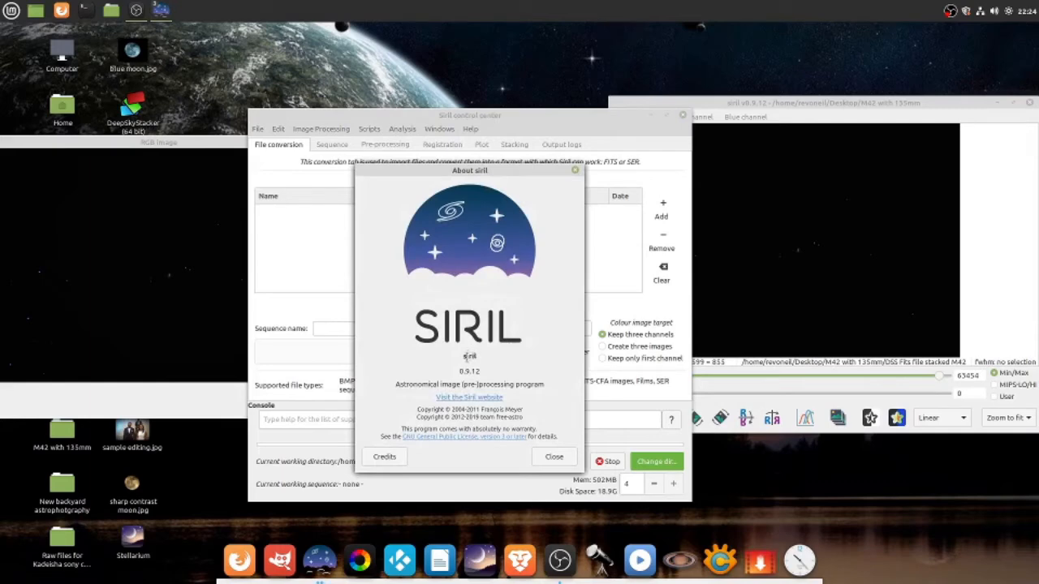
click(554, 457)
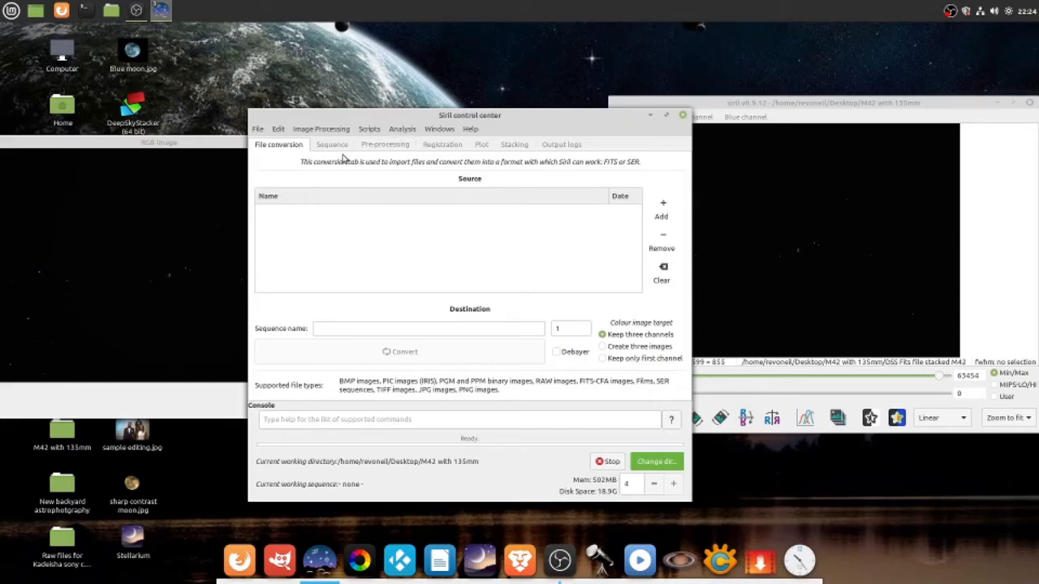
Examine the image processing commands again, including the two color calibration options.
click(325, 130)
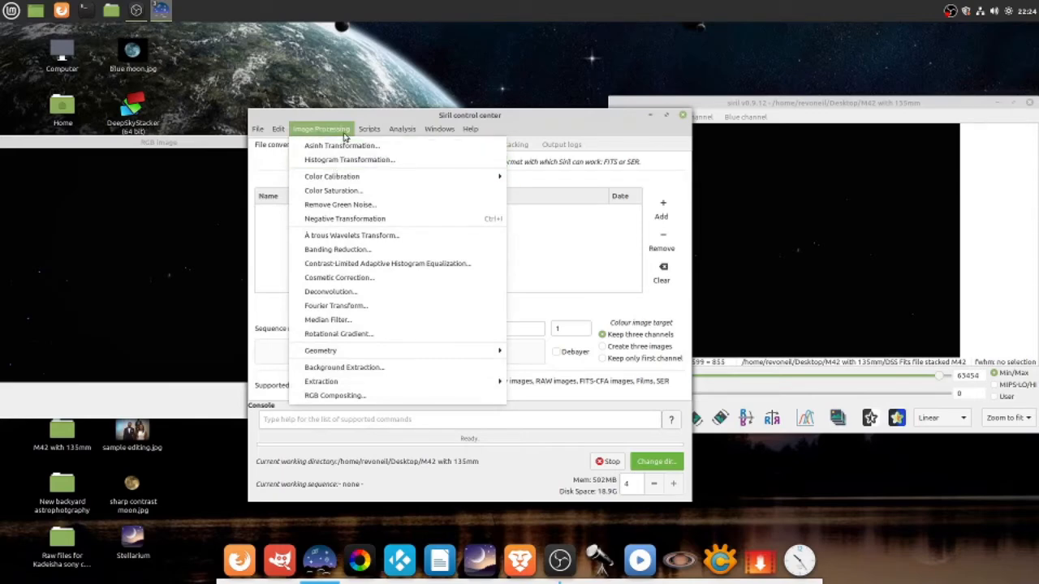
mouse_move(349, 182)
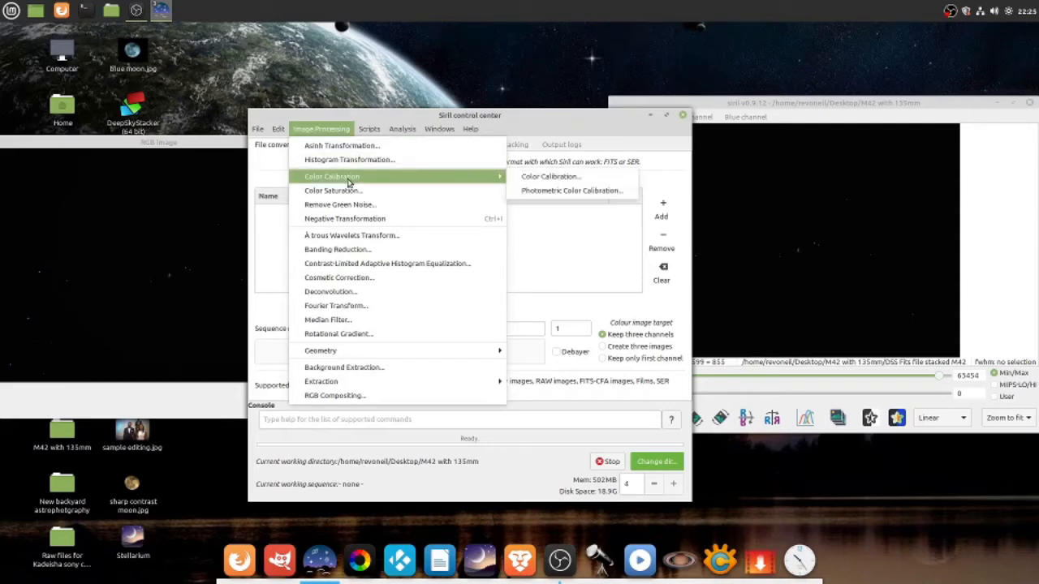
click(575, 124)
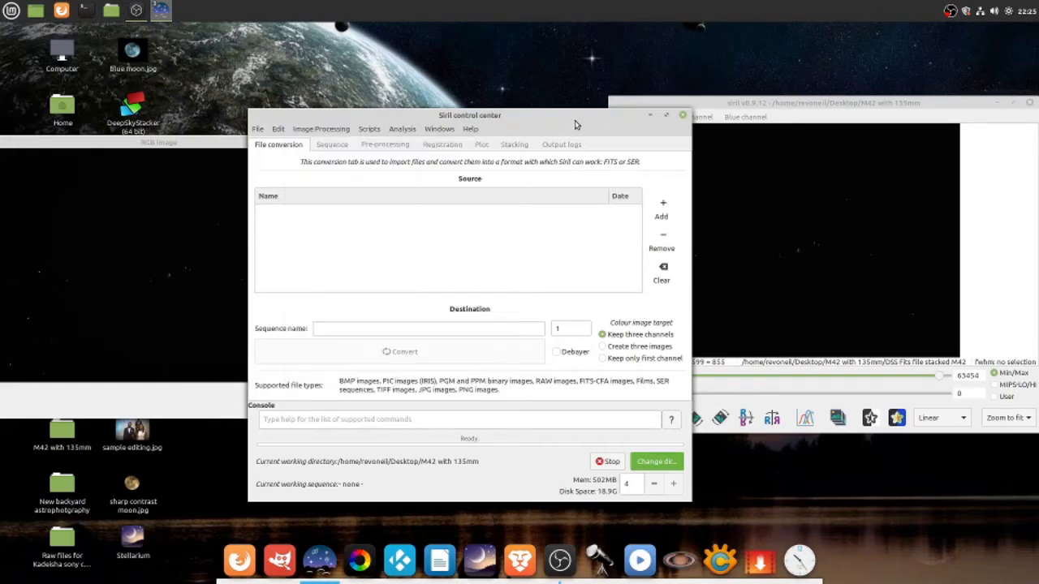
Look over the display stretch modes offered for the channel previews, keeping the Linear mode.
click(811, 116)
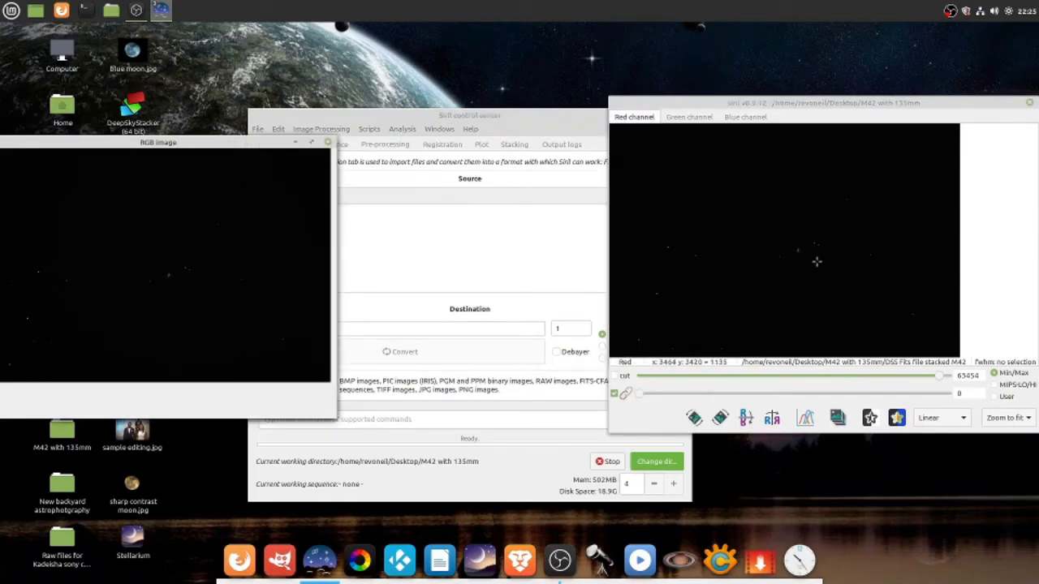
click(966, 421)
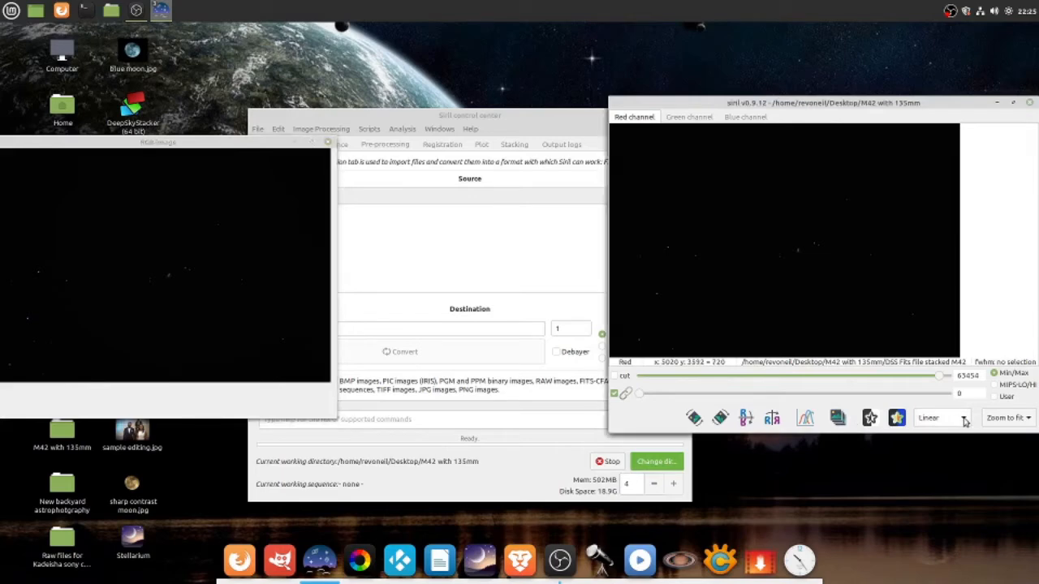
click(965, 421)
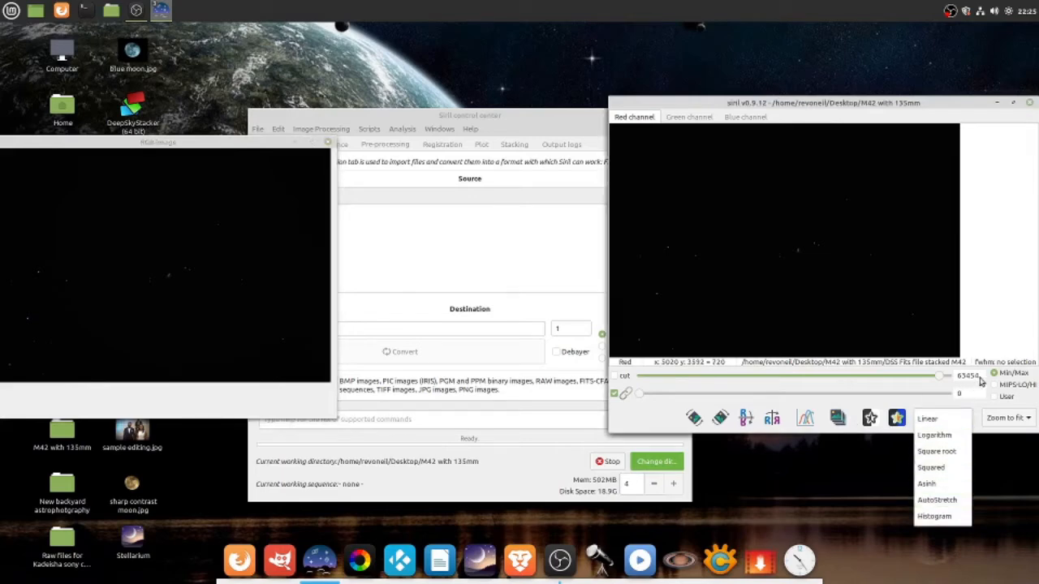
click(989, 307)
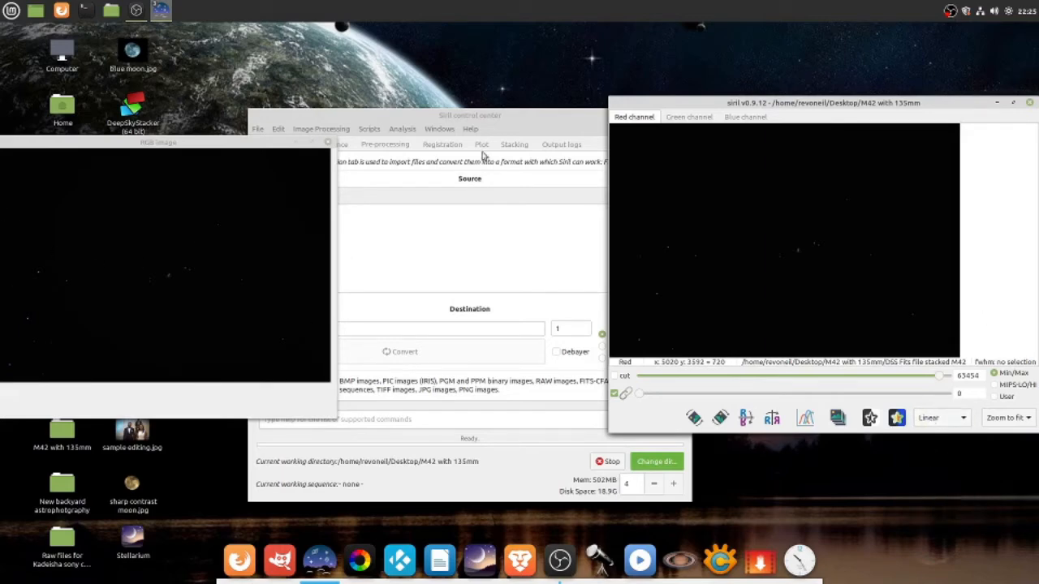
Switch the preview display mode to AutoStretch and compare the red, green and blue channel previews.
click(965, 422)
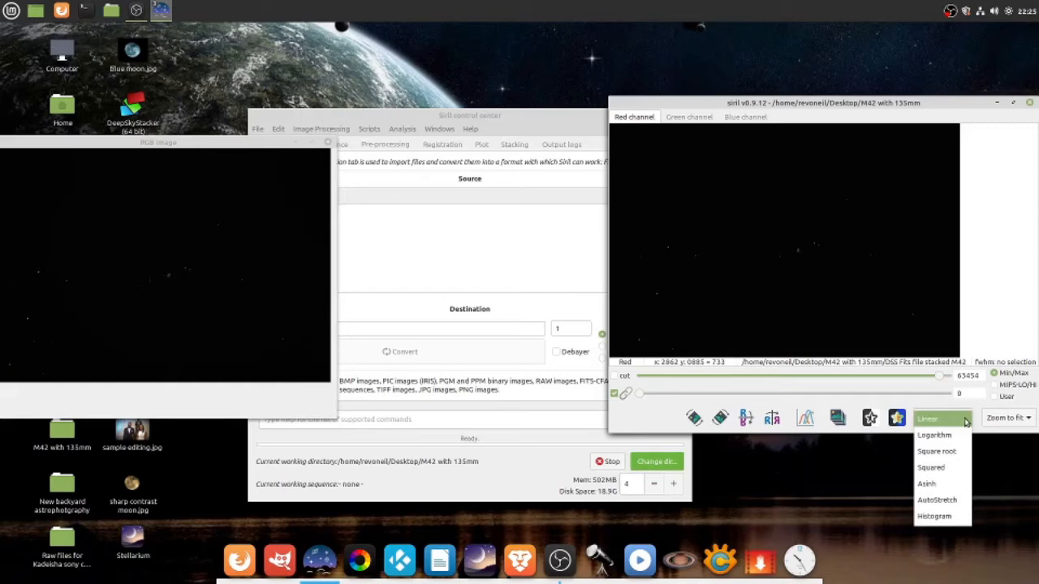
click(946, 502)
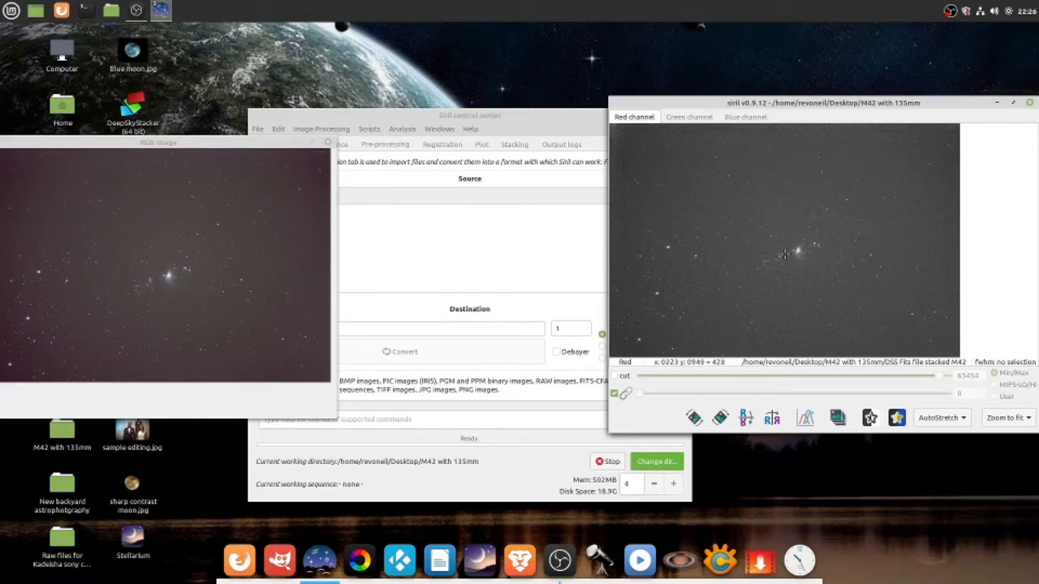
click(689, 117)
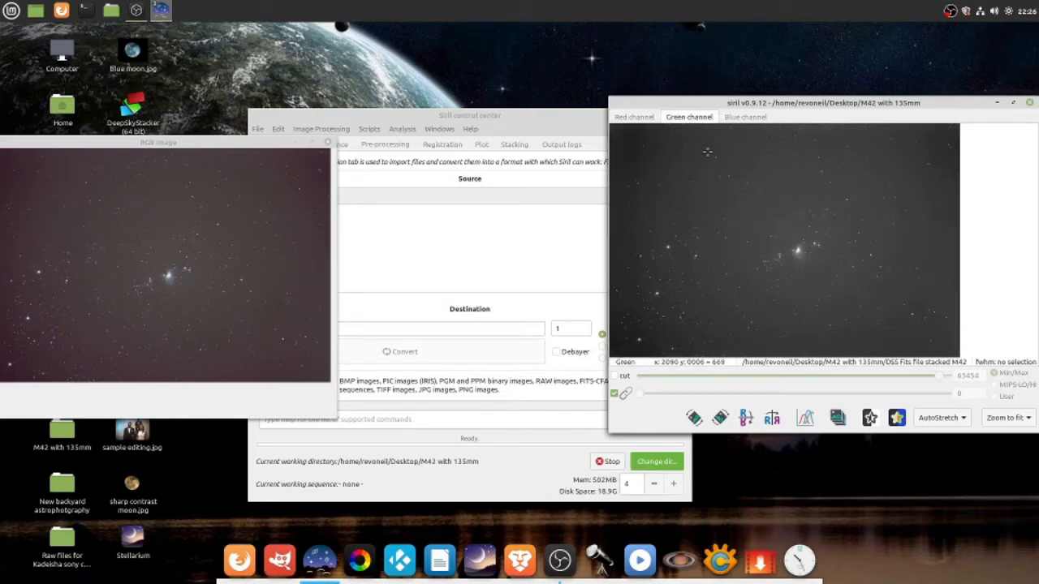
click(742, 118)
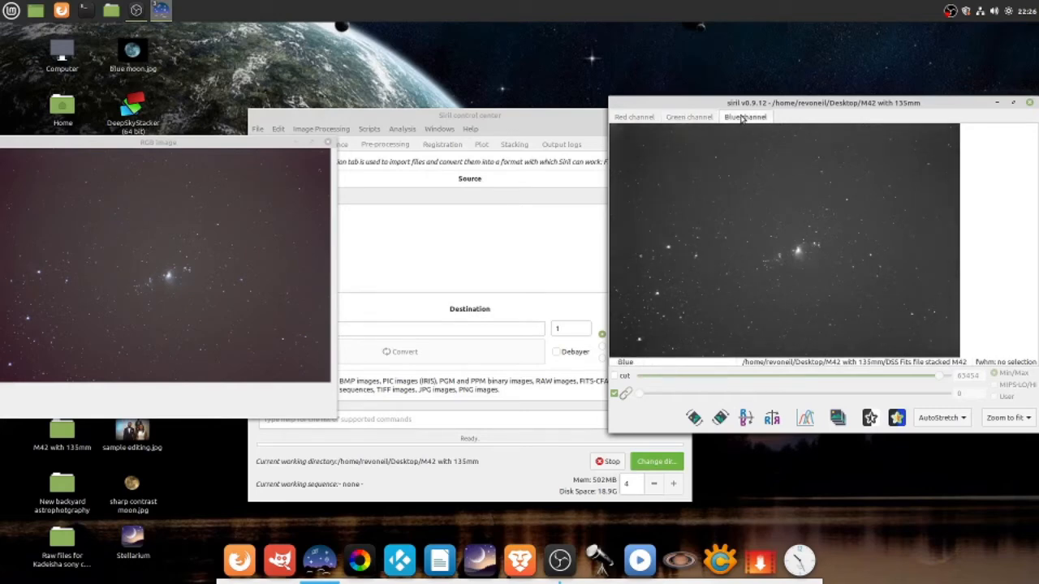
click(691, 119)
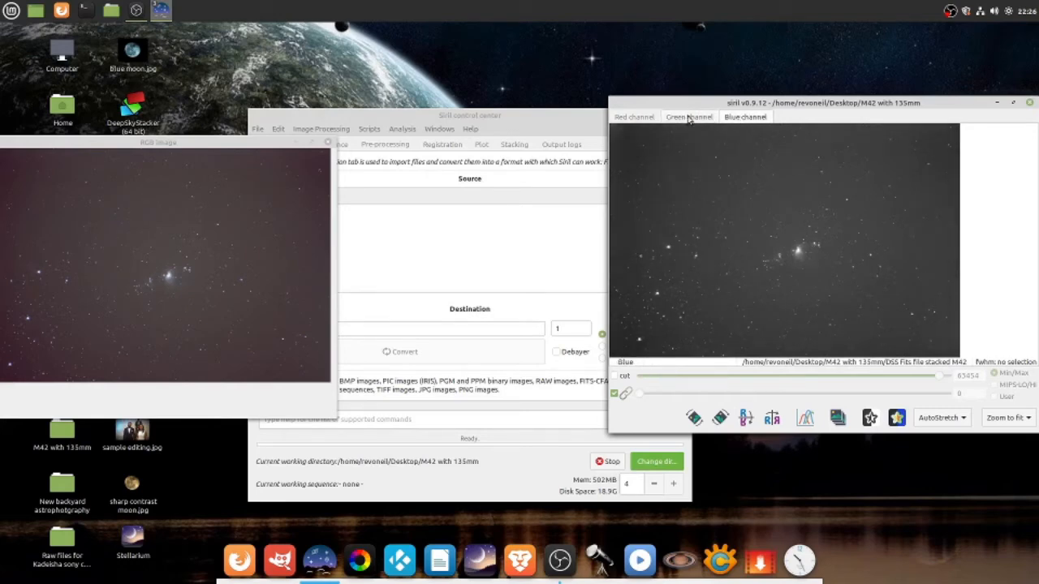
click(637, 118)
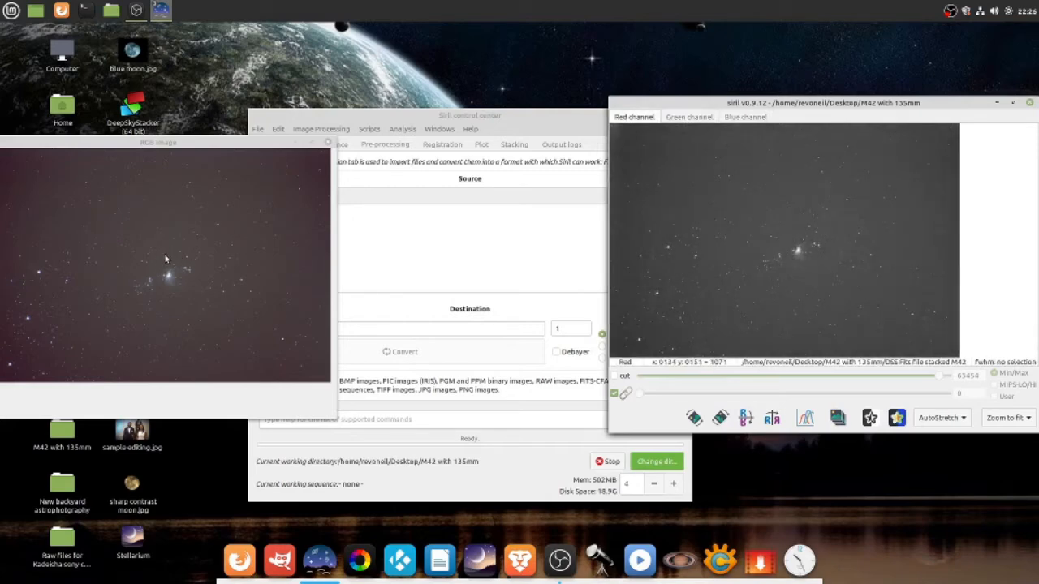
Move the Siril control center clear of the channel preview and arrange it in front of the restored RGB image window.
click(297, 142)
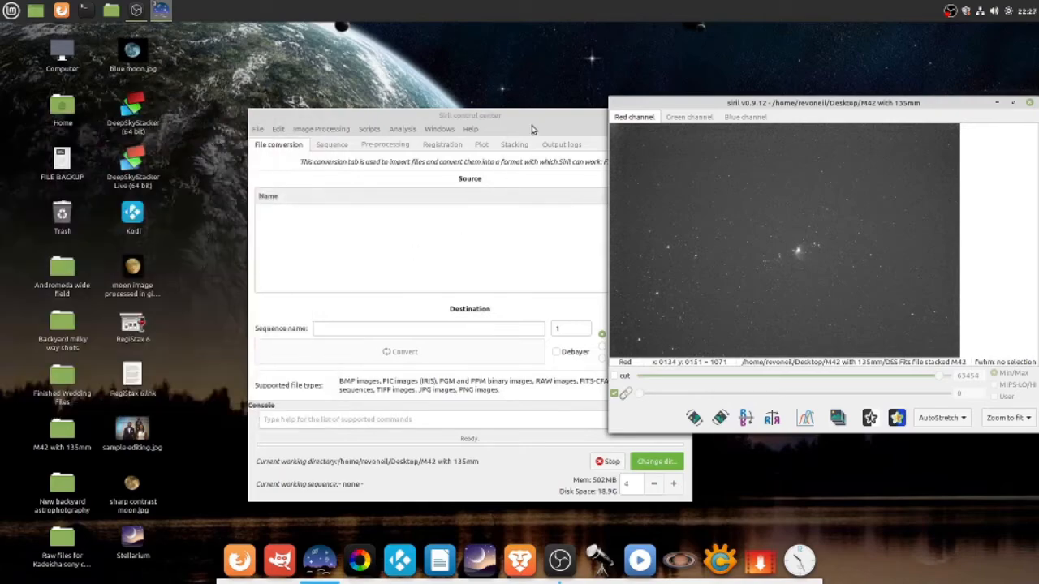
click(483, 130)
drag(482, 130, 378, 116)
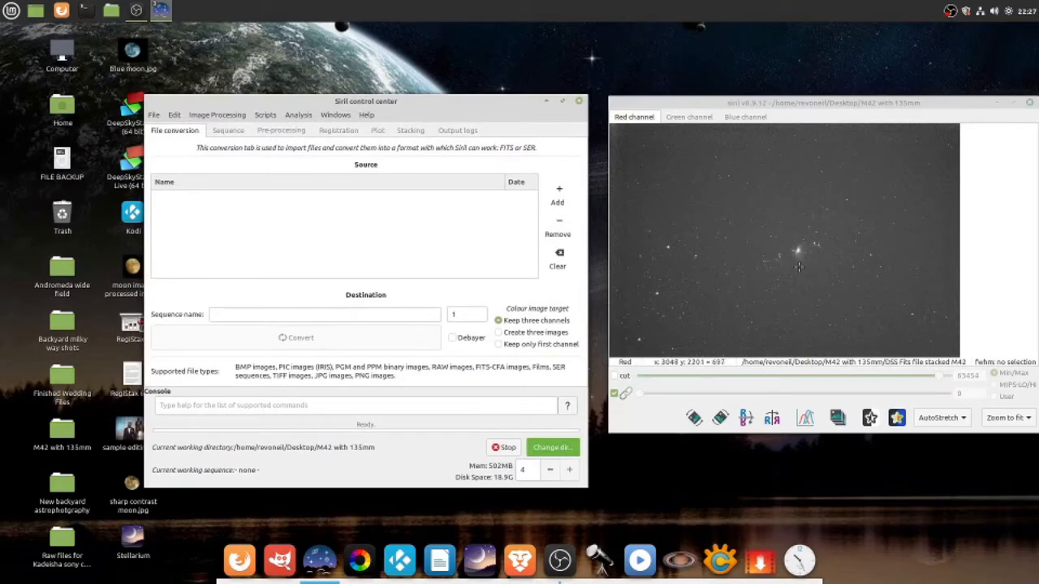
click(160, 13)
click(157, 11)
click(158, 11)
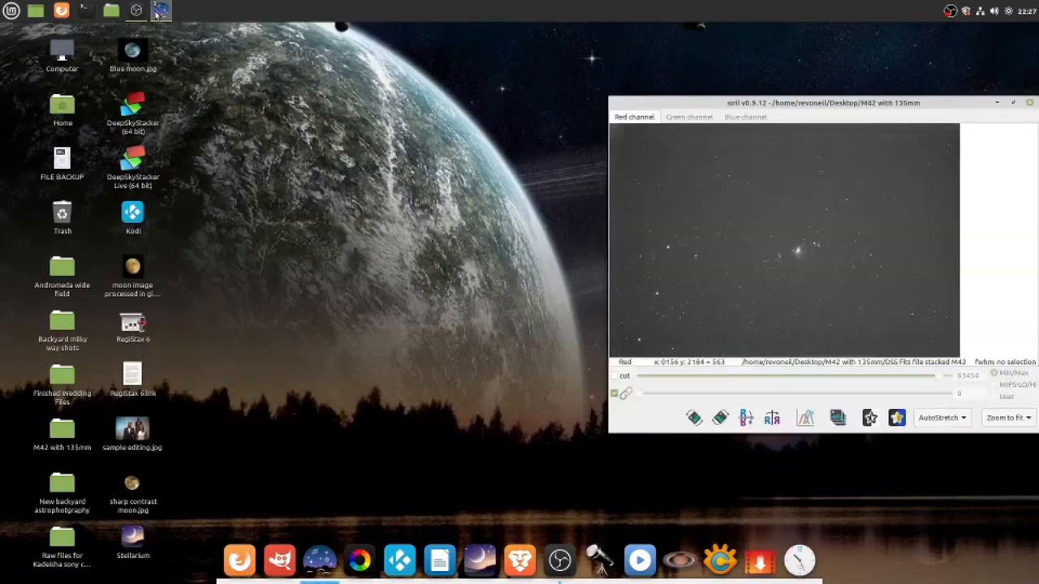
mouse_move(161, 10)
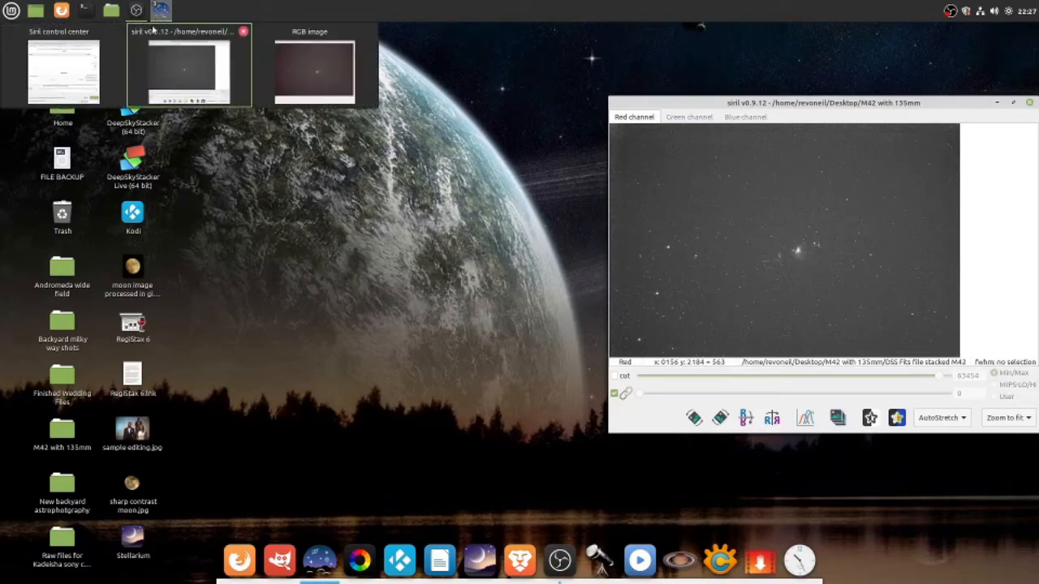
click(82, 77)
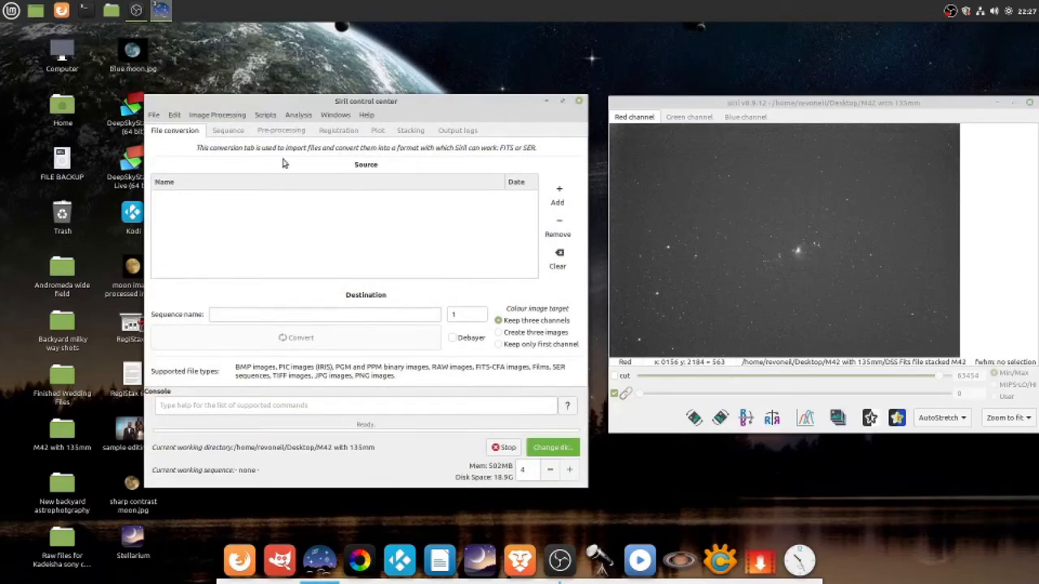
mouse_move(161, 10)
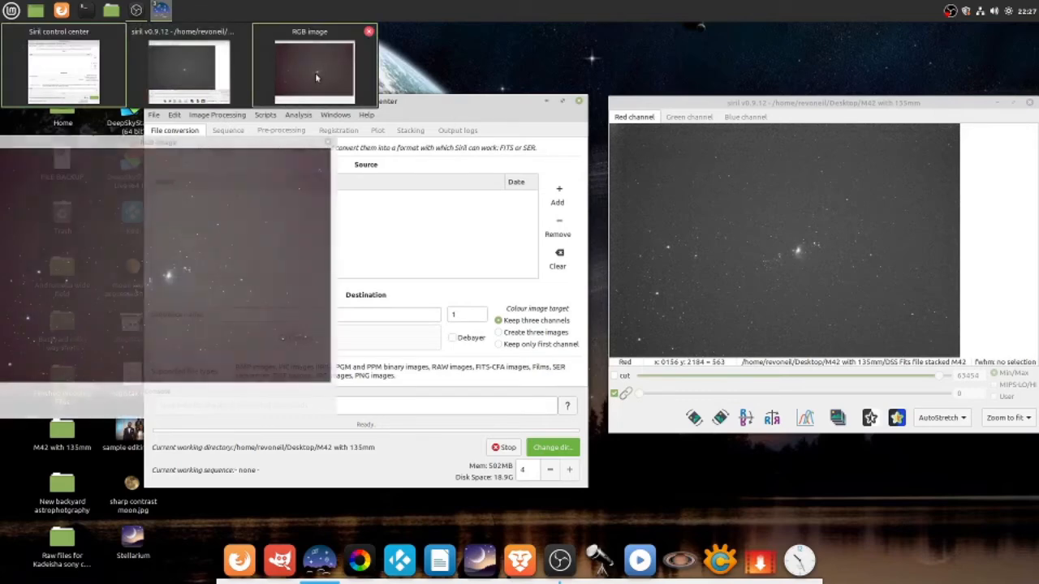
click(314, 71)
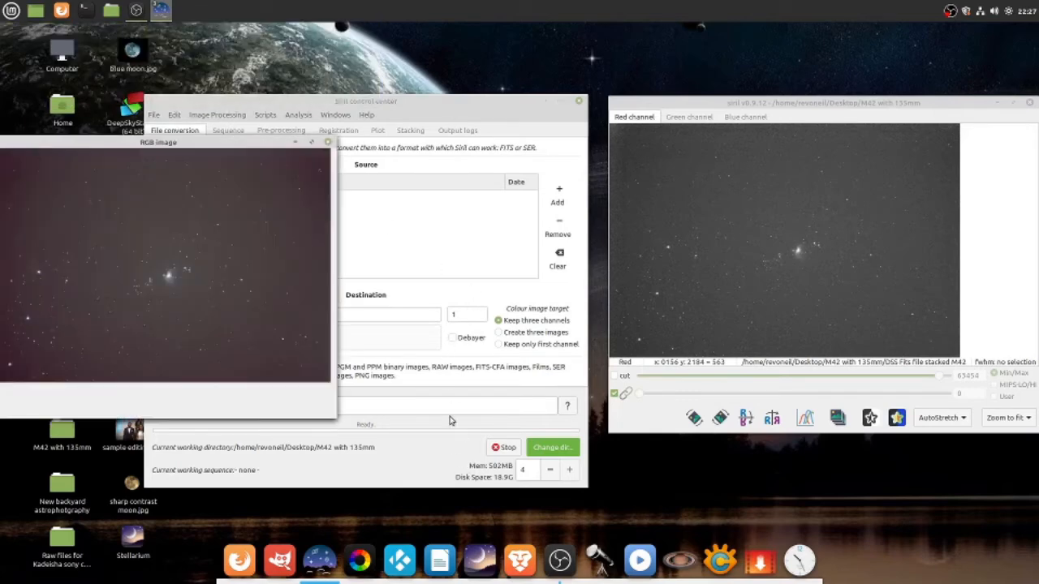
click(505, 113)
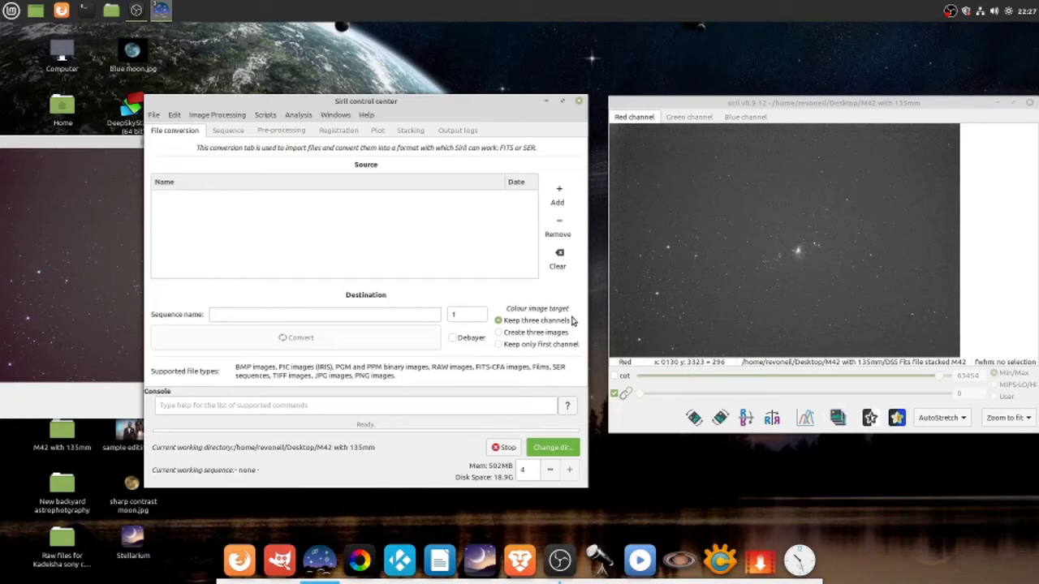
Look over the preview zoom levels, keeping Zoom to fit, and set the display mode to Linear.
click(1029, 419)
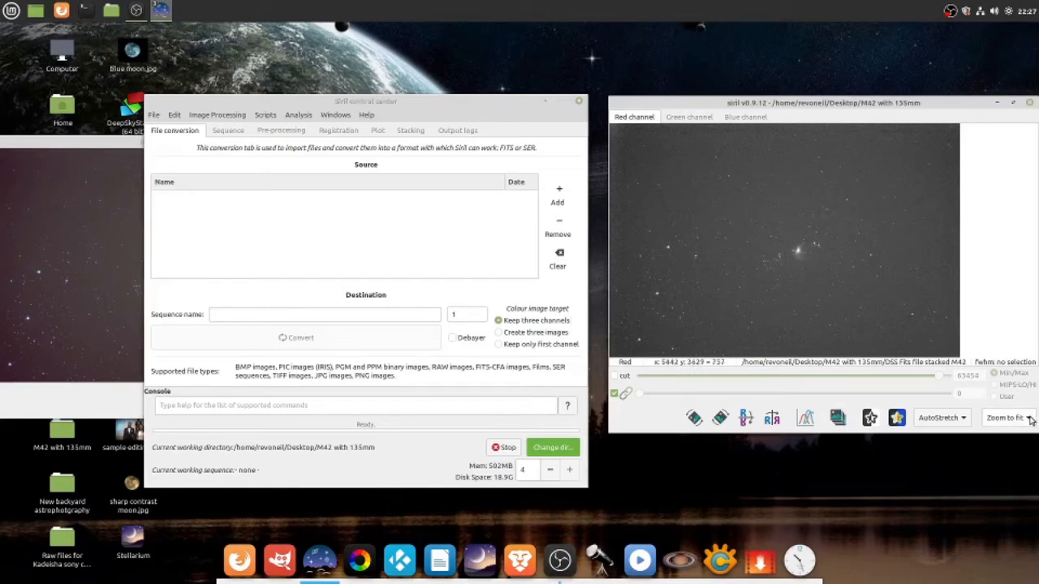
click(1029, 419)
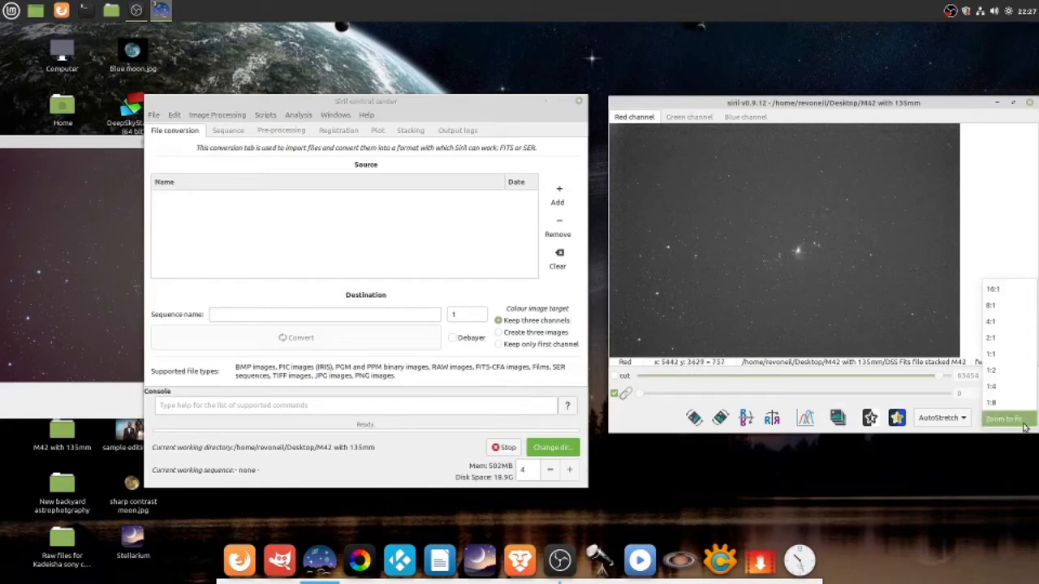
click(1025, 420)
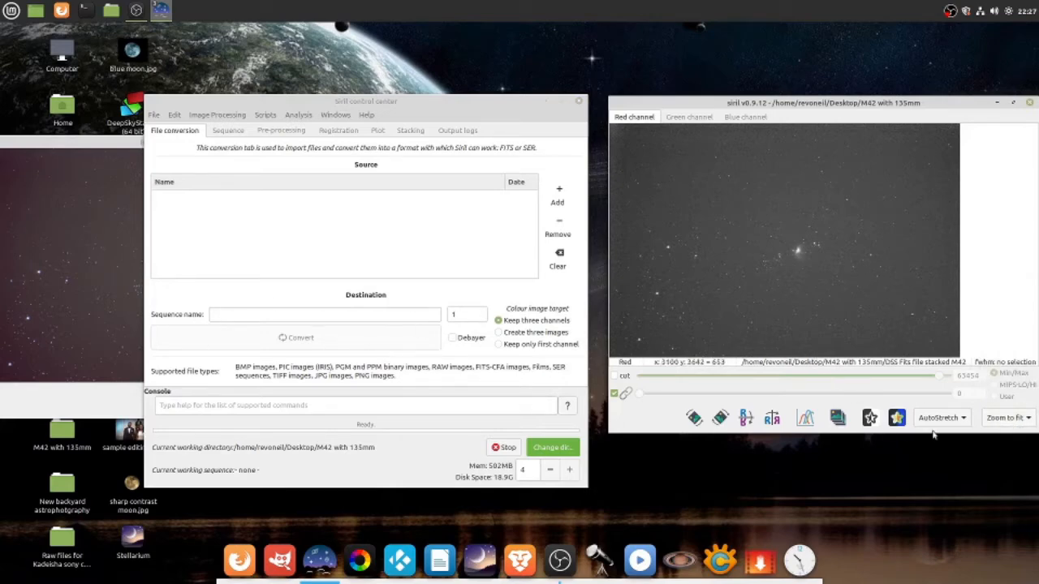
click(964, 418)
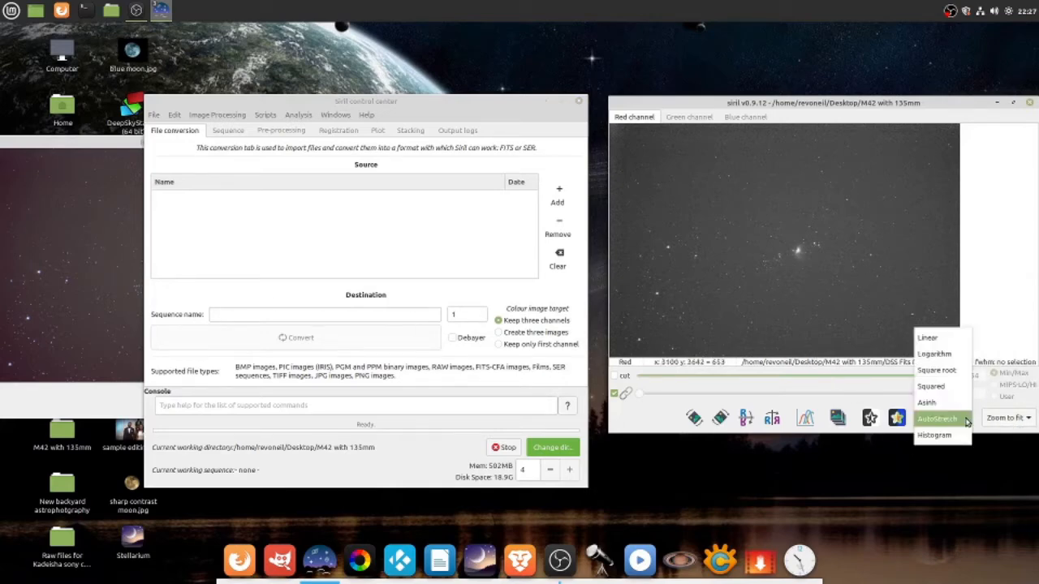
click(949, 339)
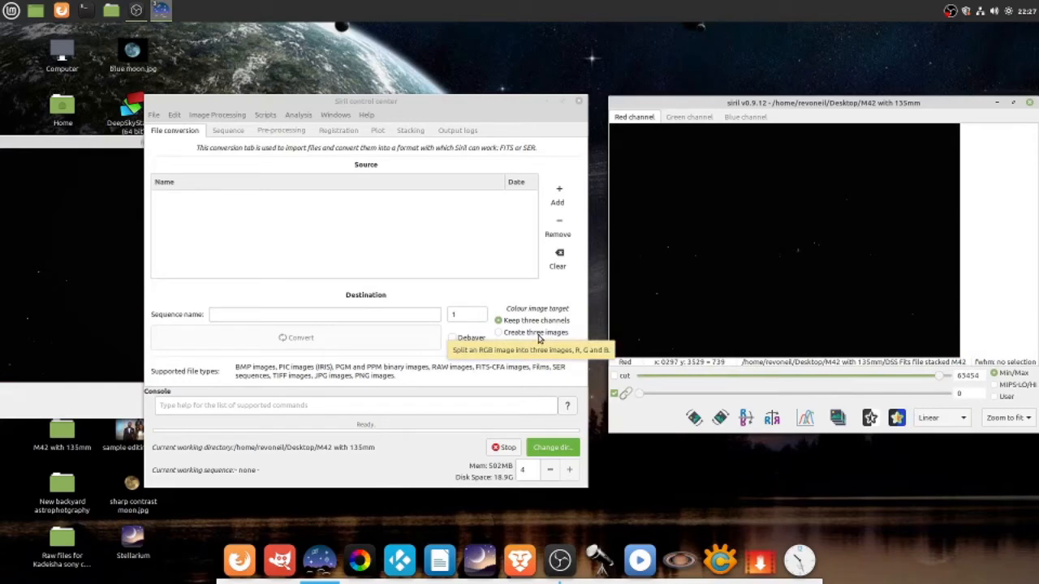
Open the Color Calibration dialog, place it clear of the channel preview, and set the preview display mode to AutoStretch.
click(193, 114)
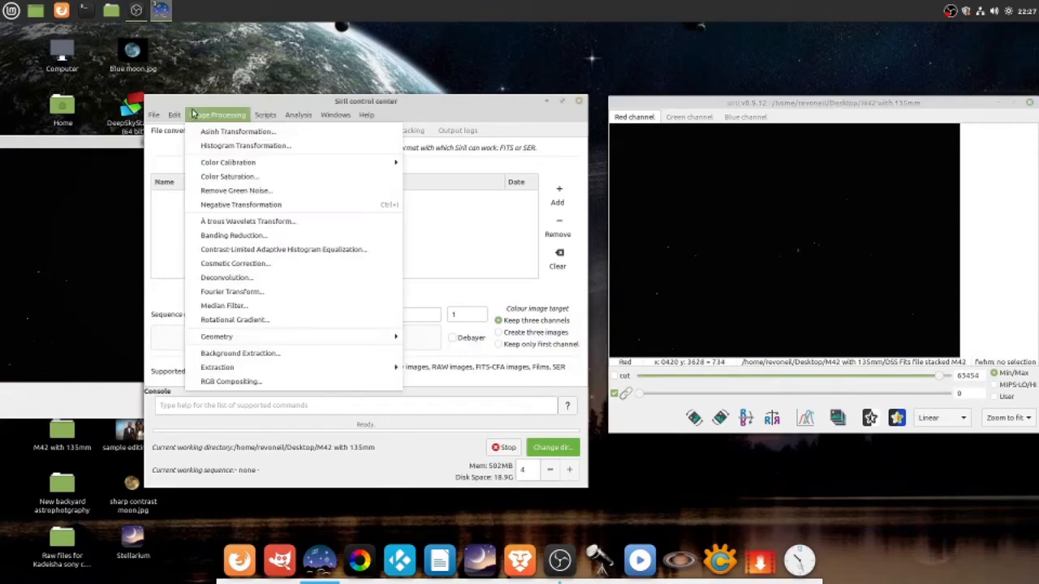
mouse_move(239, 163)
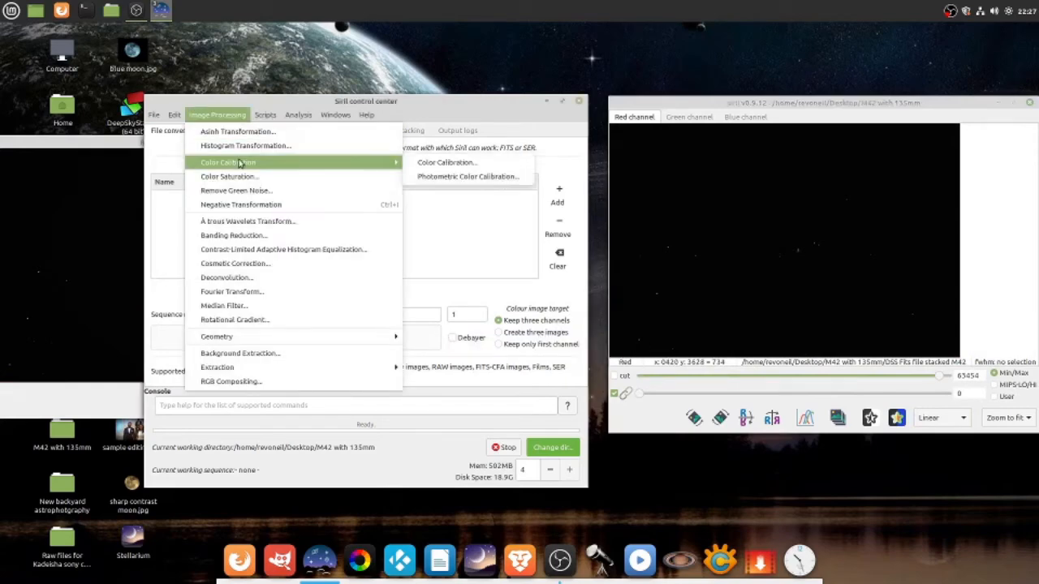
click(469, 164)
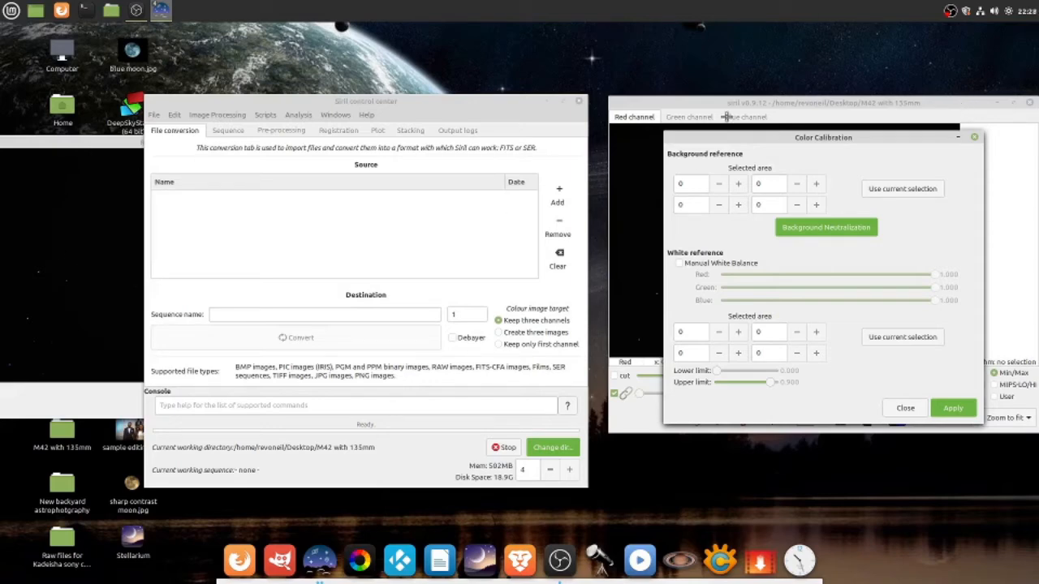
click(956, 103)
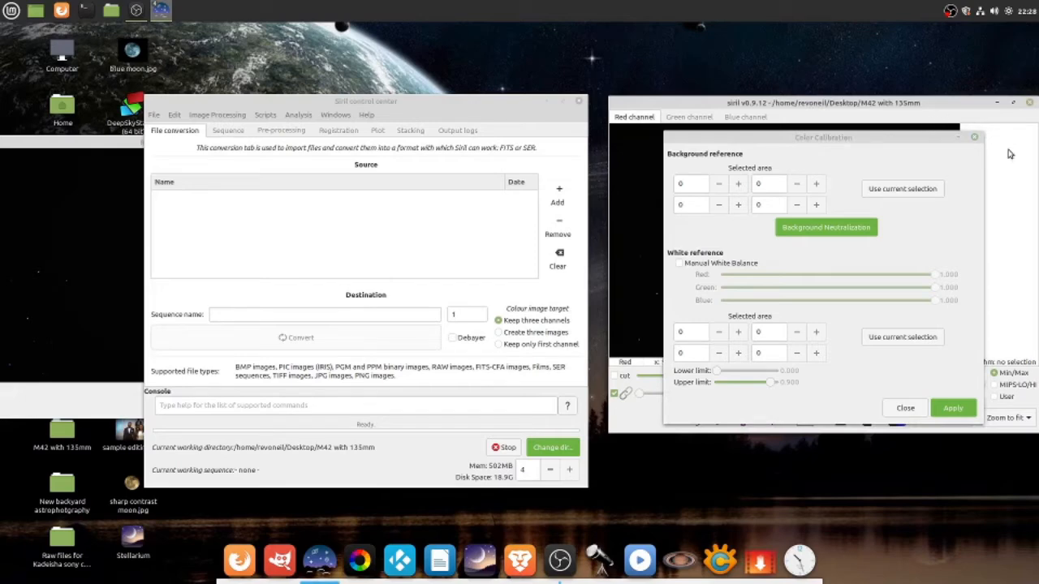
drag(881, 136, 420, 131)
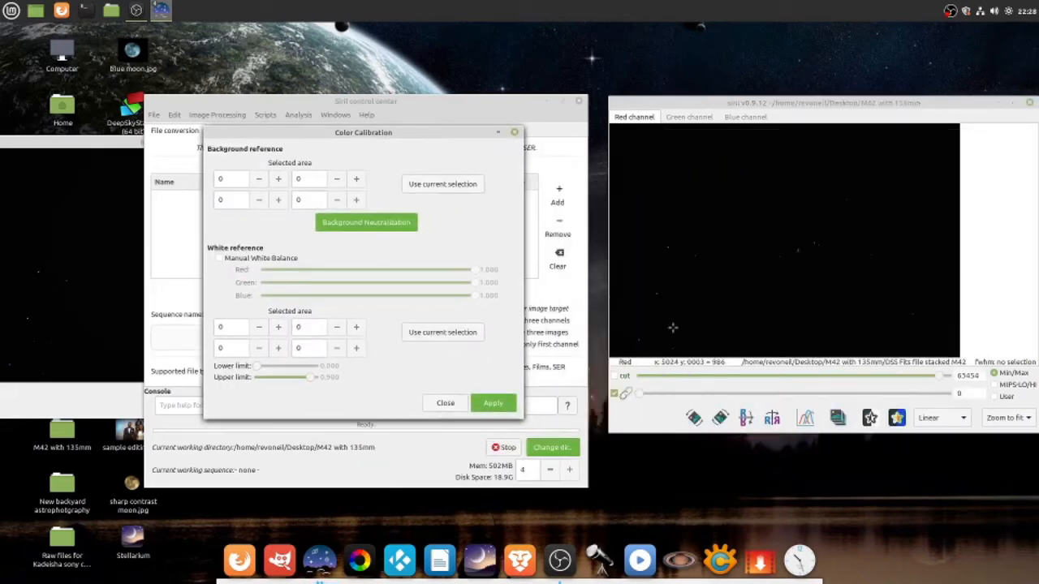
click(964, 420)
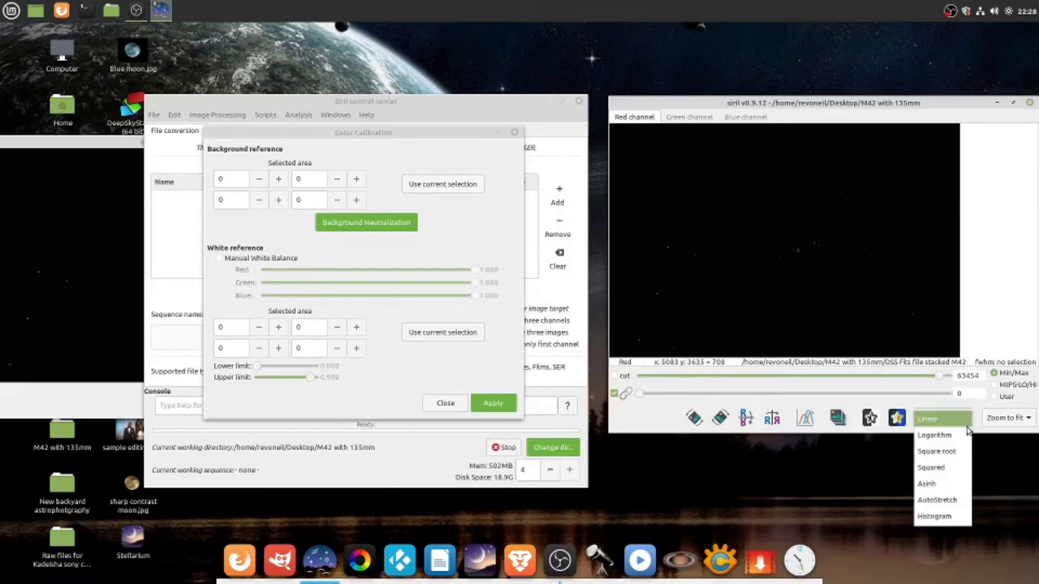
click(960, 501)
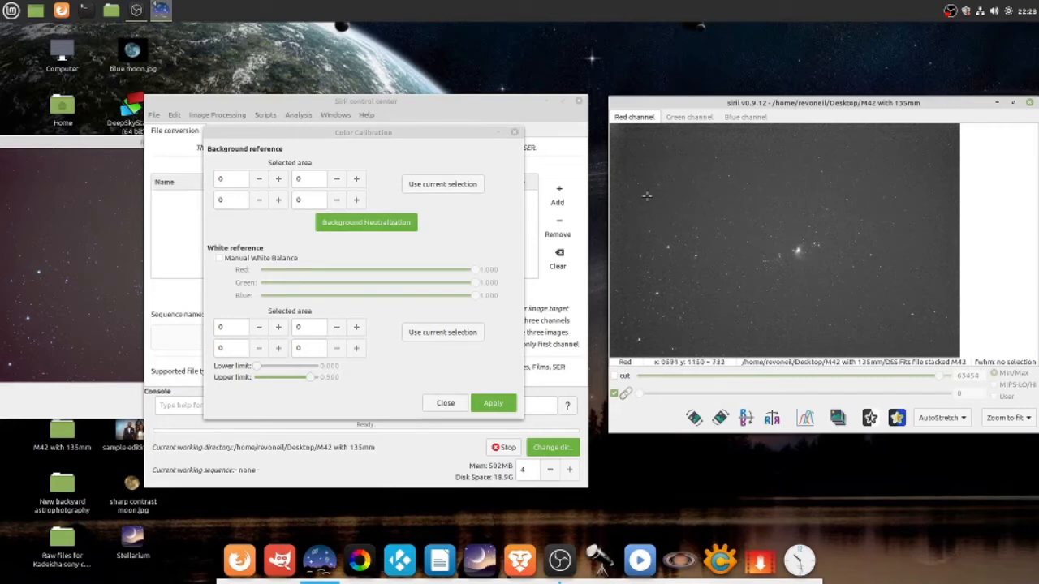
Select an empty sky area of about 372 × 178 pixels as the background reference, neutralize the background and inspect the RGB image.
drag(648, 193, 671, 204)
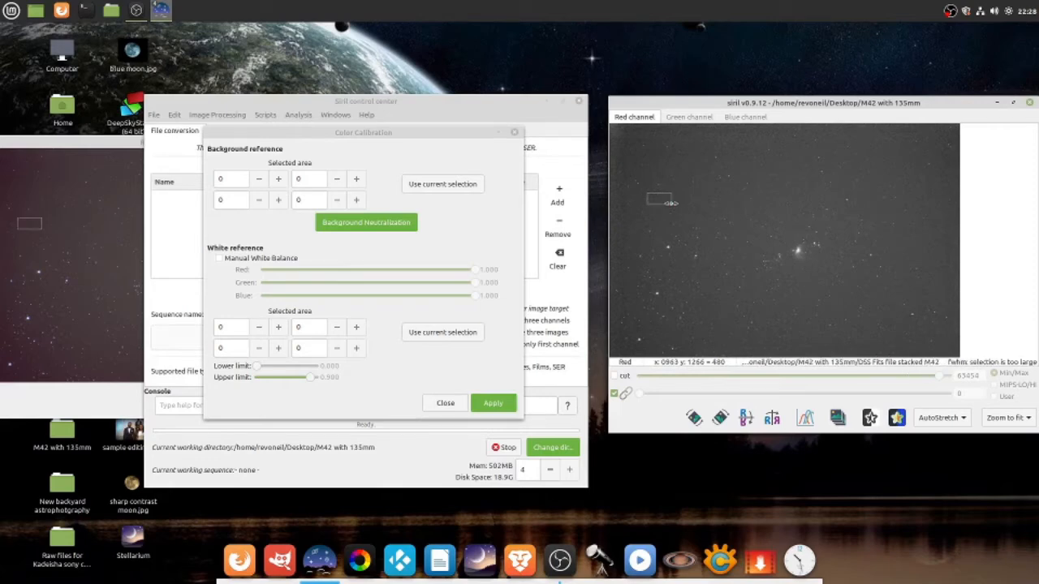
click(440, 186)
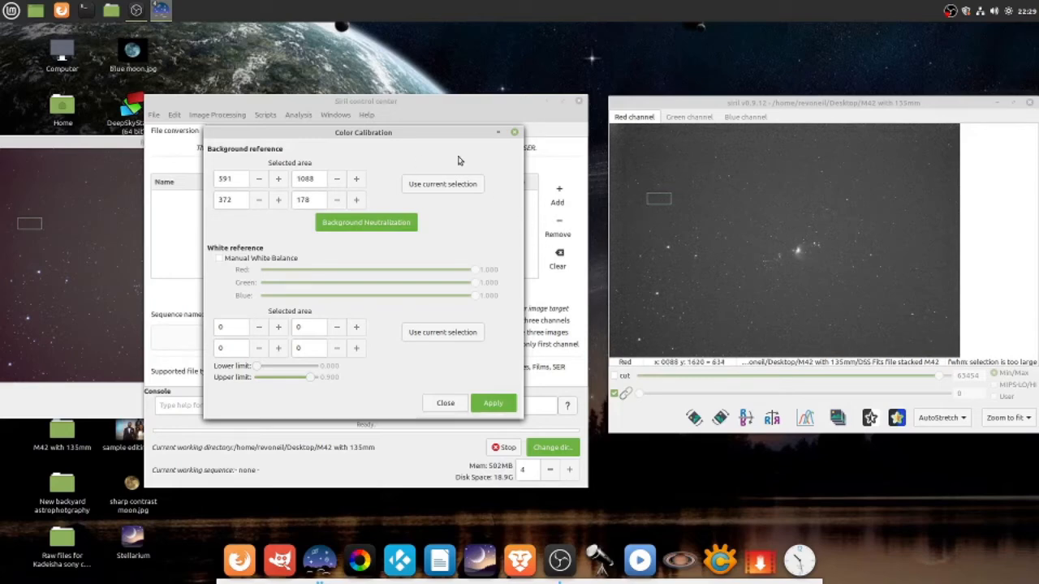
click(366, 224)
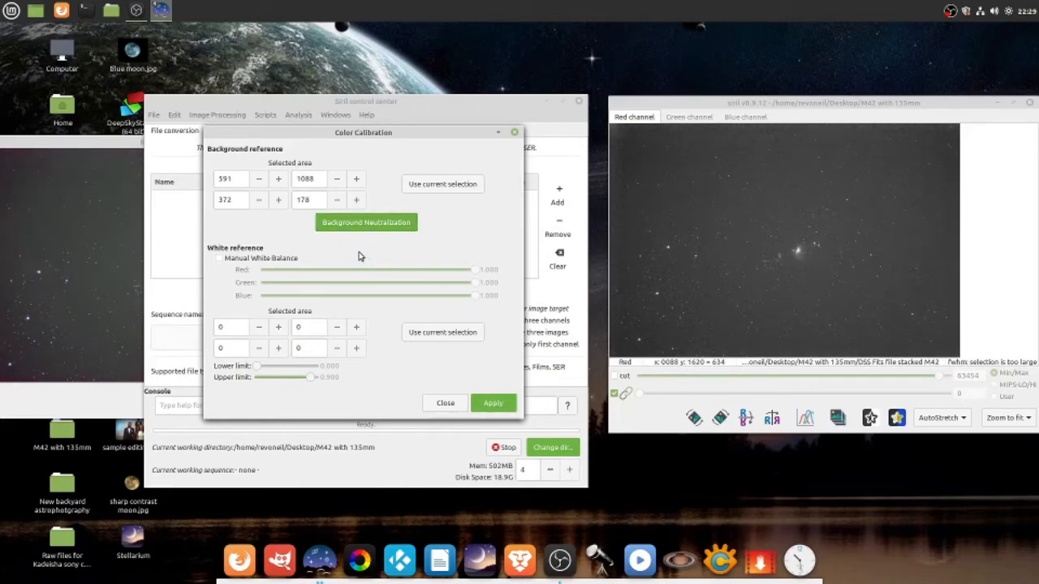
click(103, 193)
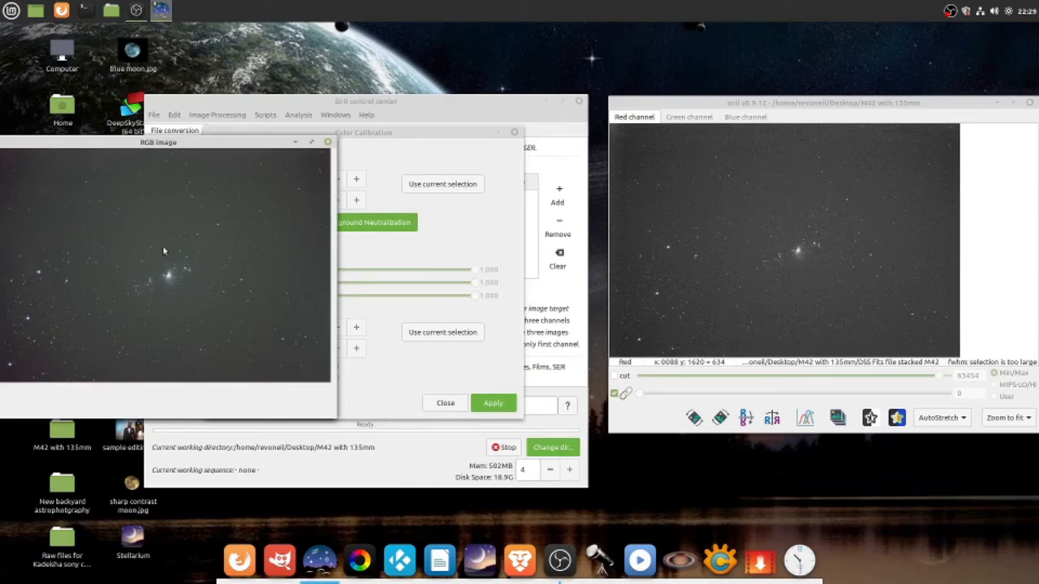
click(398, 153)
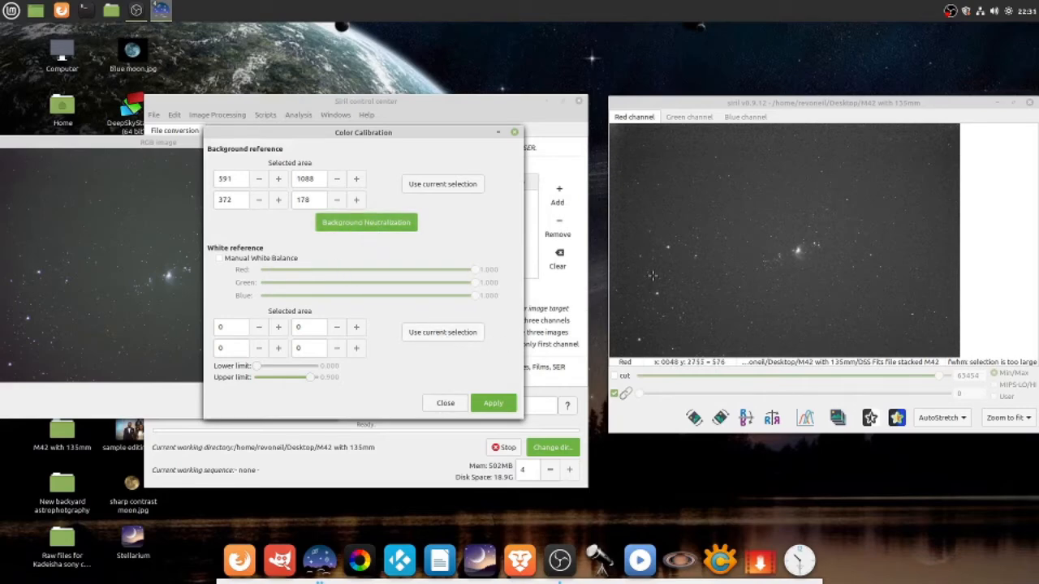
Zoom the channel preview to 1:2 and bring the bright core of the M42 nebula into view.
click(1029, 423)
click(1029, 423)
click(1029, 422)
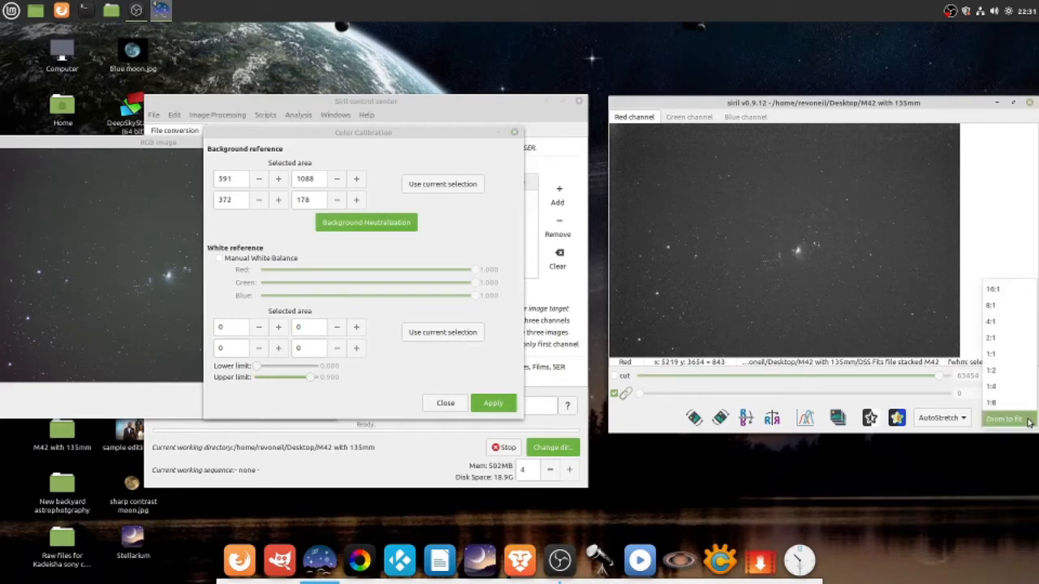
click(1010, 360)
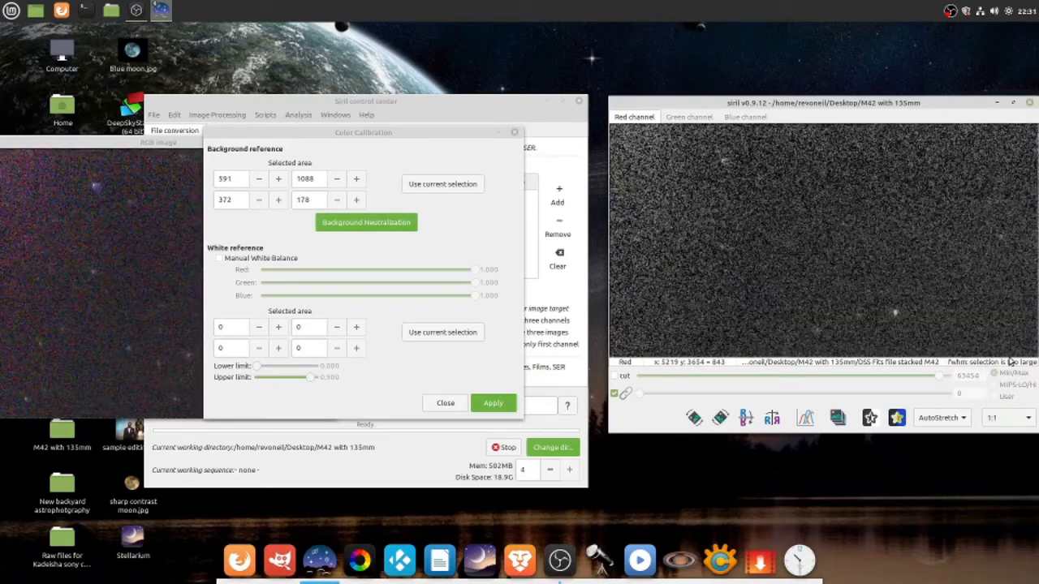
click(1031, 420)
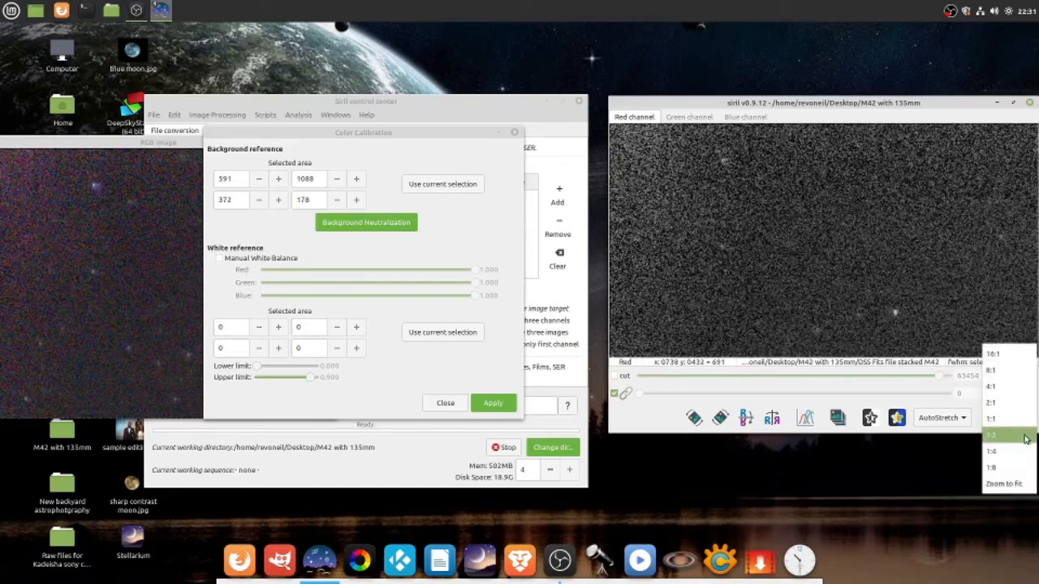
click(1026, 450)
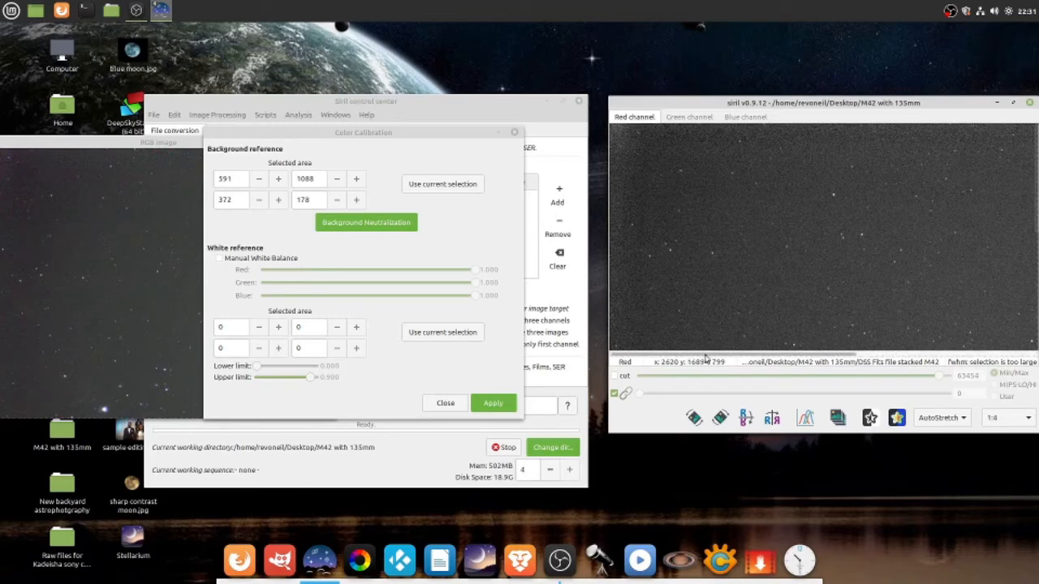
drag(733, 358, 828, 358)
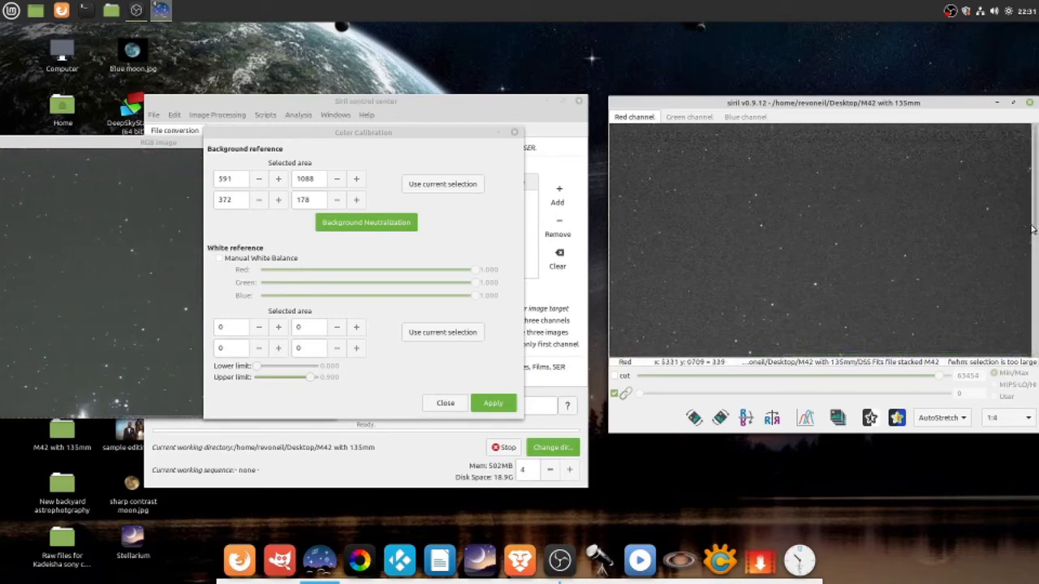
drag(1036, 225, 1035, 304)
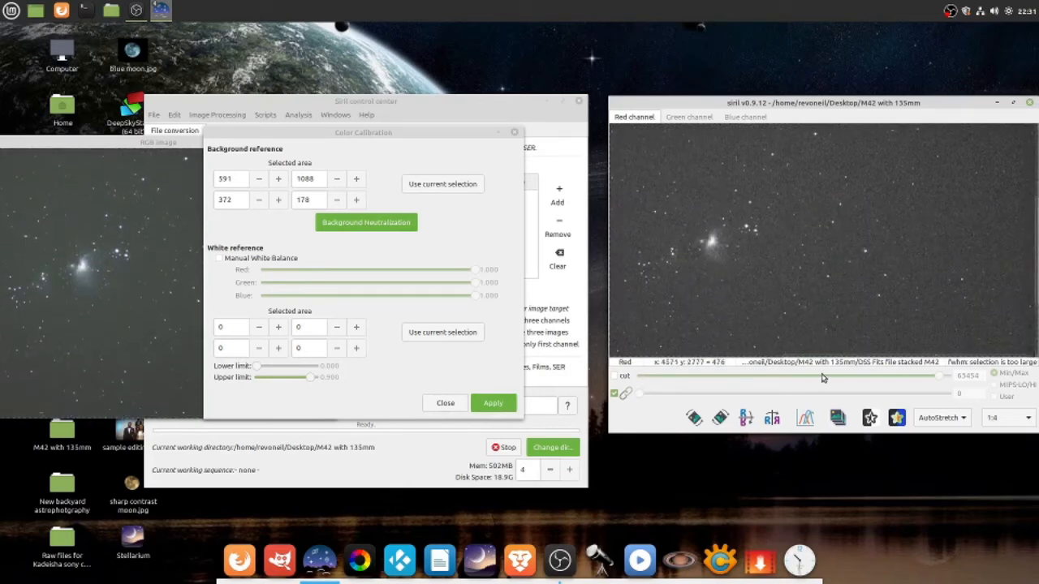
drag(792, 357, 761, 338)
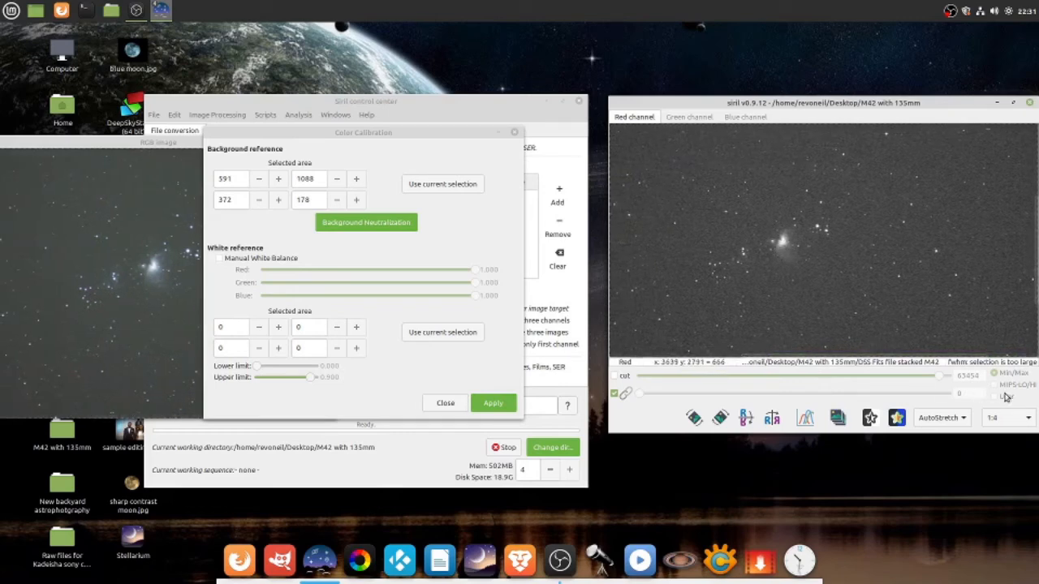
click(1027, 420)
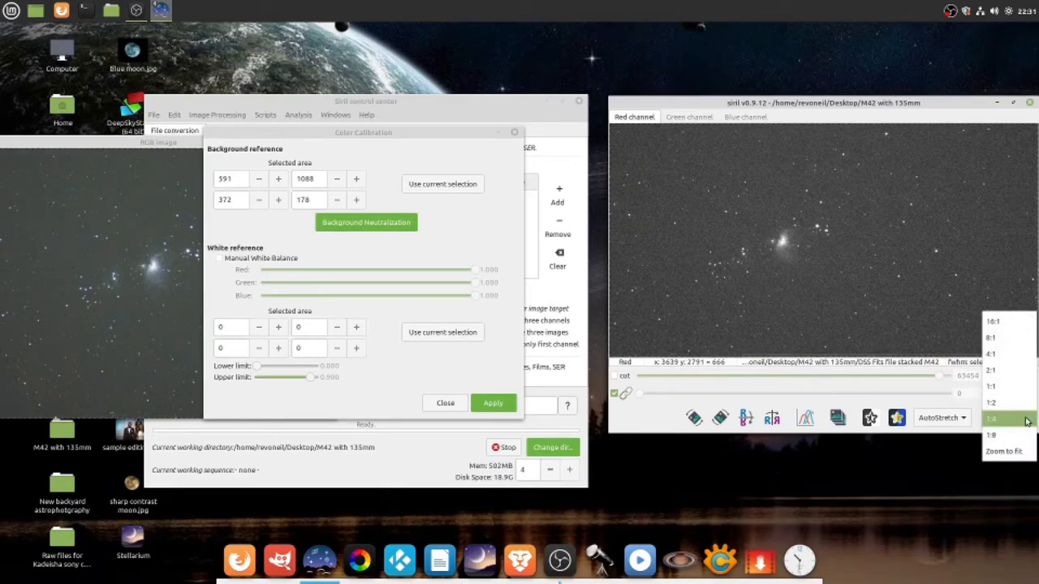
click(1021, 403)
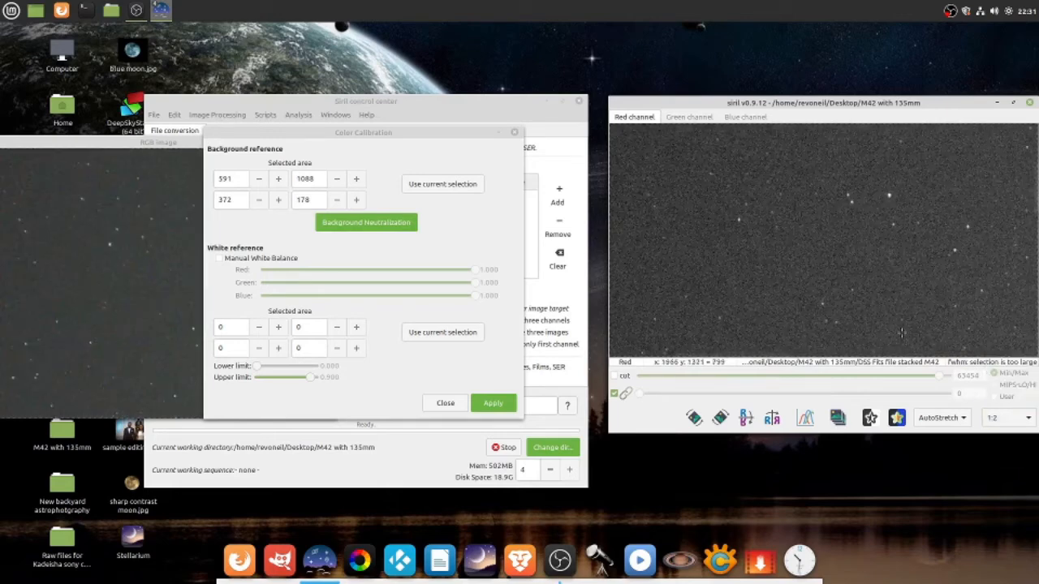
drag(705, 358, 840, 356)
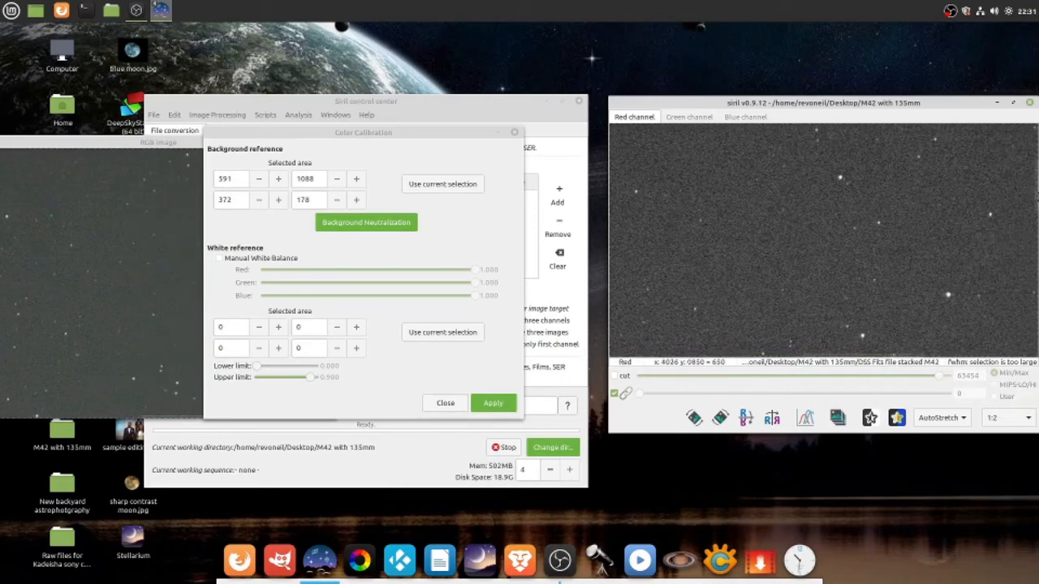
drag(1035, 190, 1035, 250)
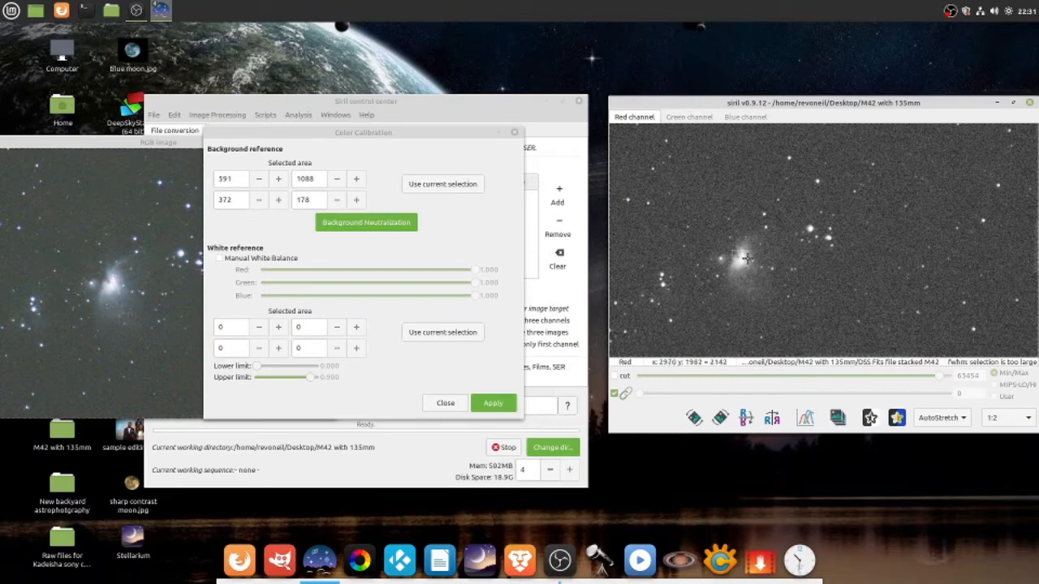
Set a selection of about 57 × 62 pixels on the nebula core as the white reference, apply the color calibration and close its dialog.
drag(747, 265, 745, 265)
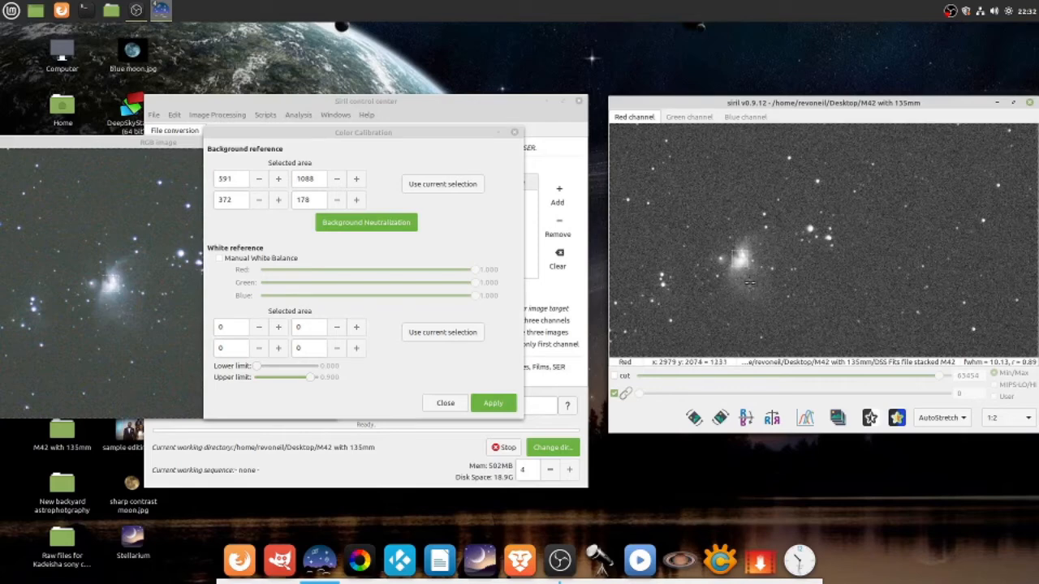
click(436, 336)
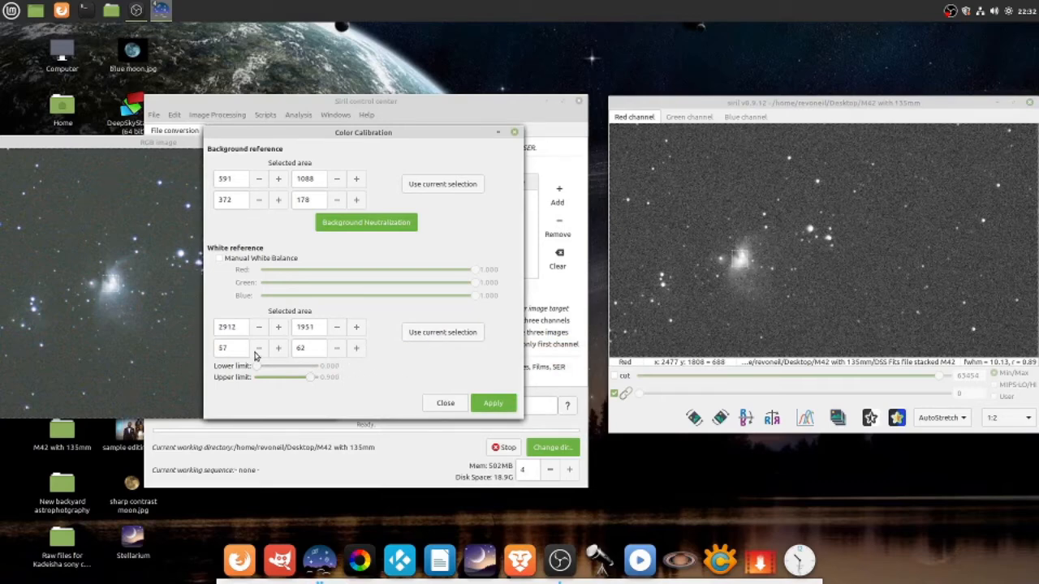
click(496, 406)
click(493, 407)
click(129, 187)
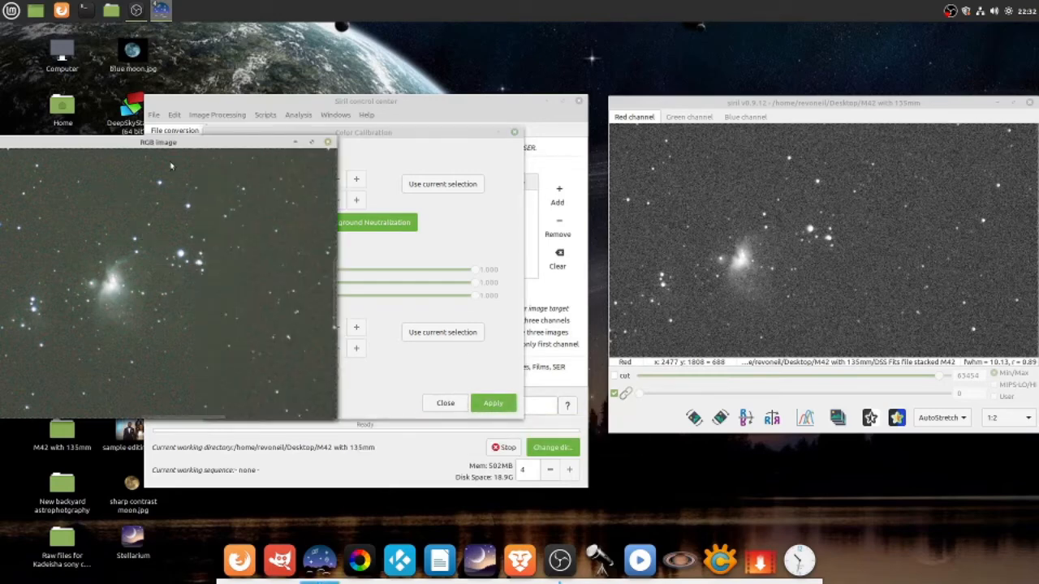
drag(196, 143, 129, 142)
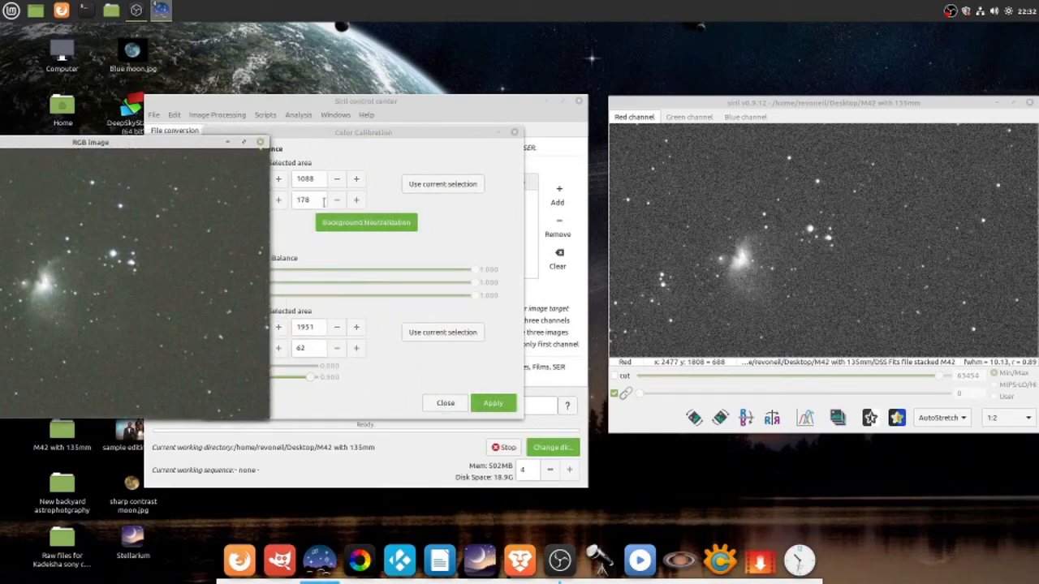
click(514, 132)
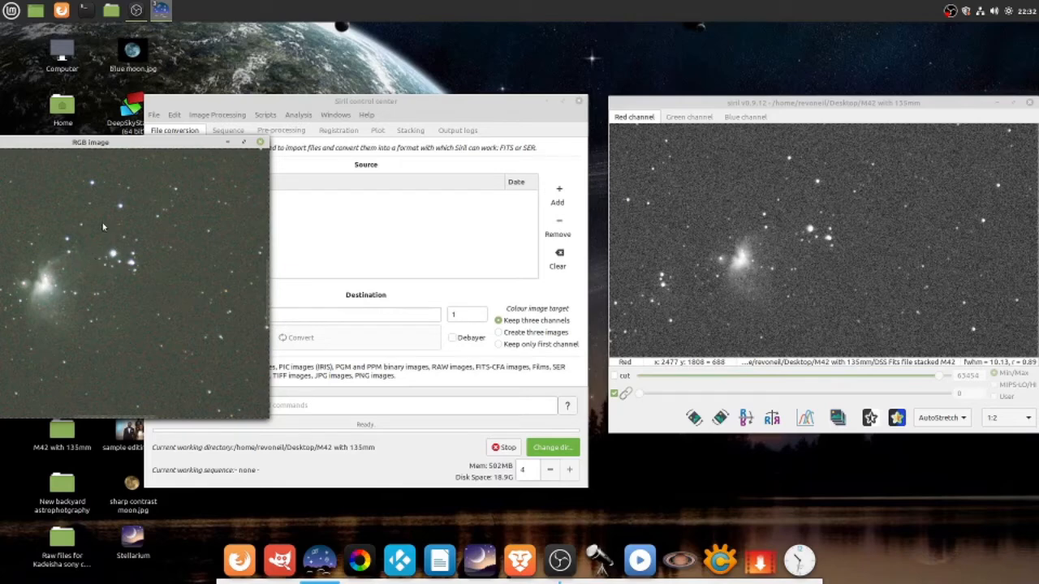
Inspect the color-calibrated RGB image in full, move it aside and bring the control center back to the front.
drag(142, 143, 314, 112)
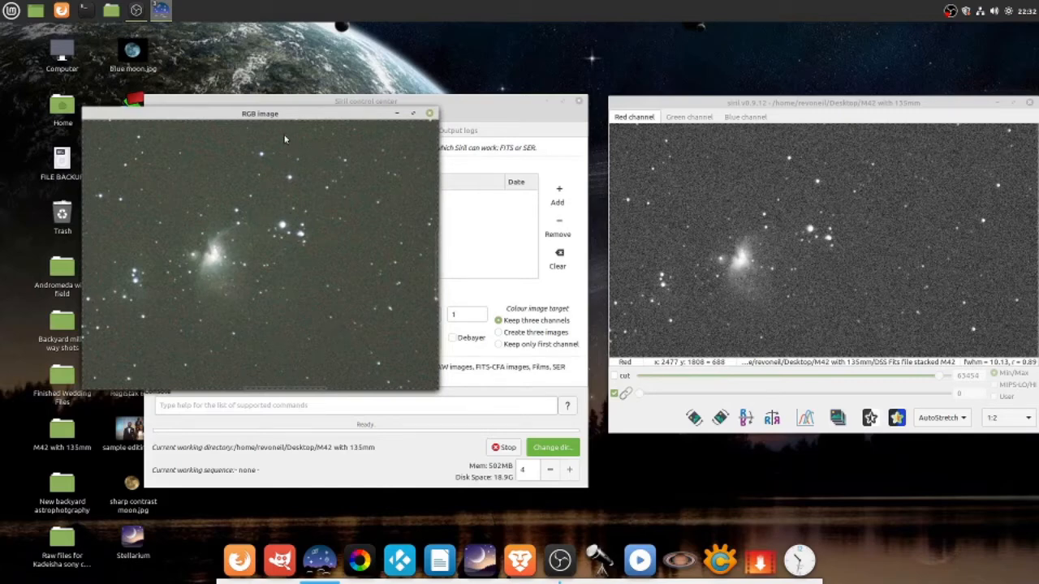
drag(297, 114, 185, 158)
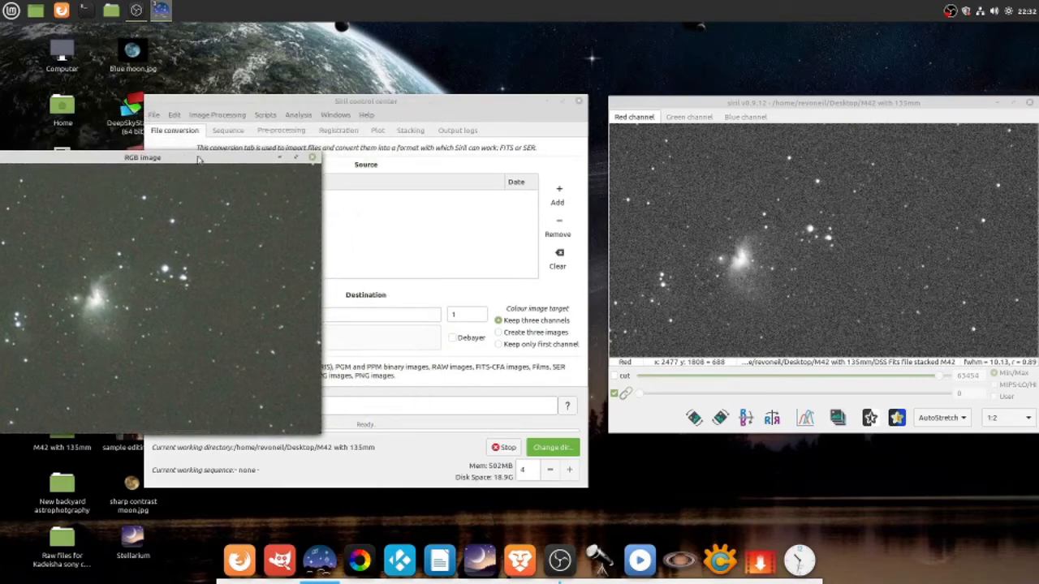
click(277, 104)
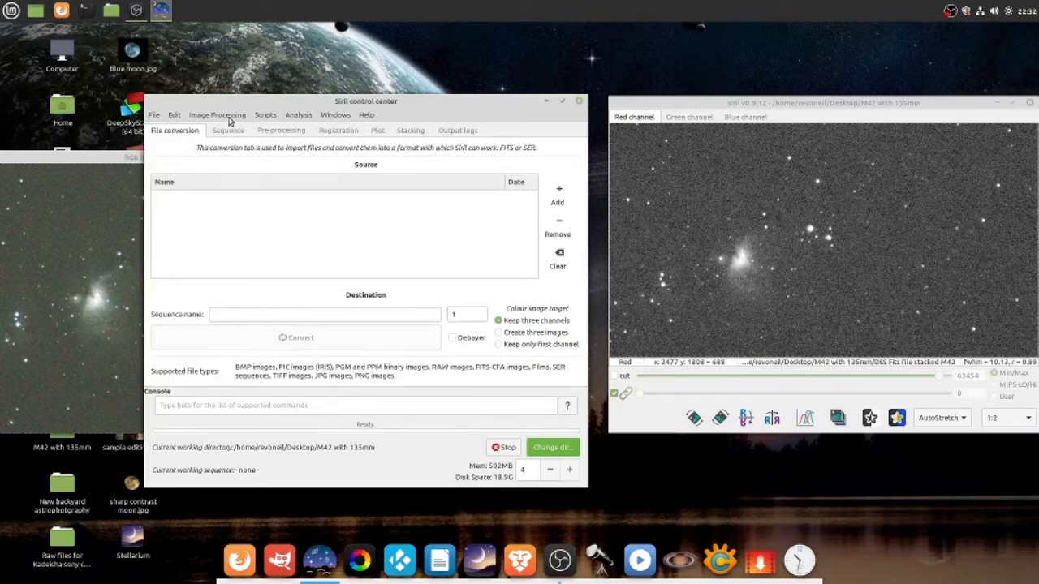
Remove green noise with Average Neutral protection and Preserve lightness enabled, and check the RGB image.
click(219, 115)
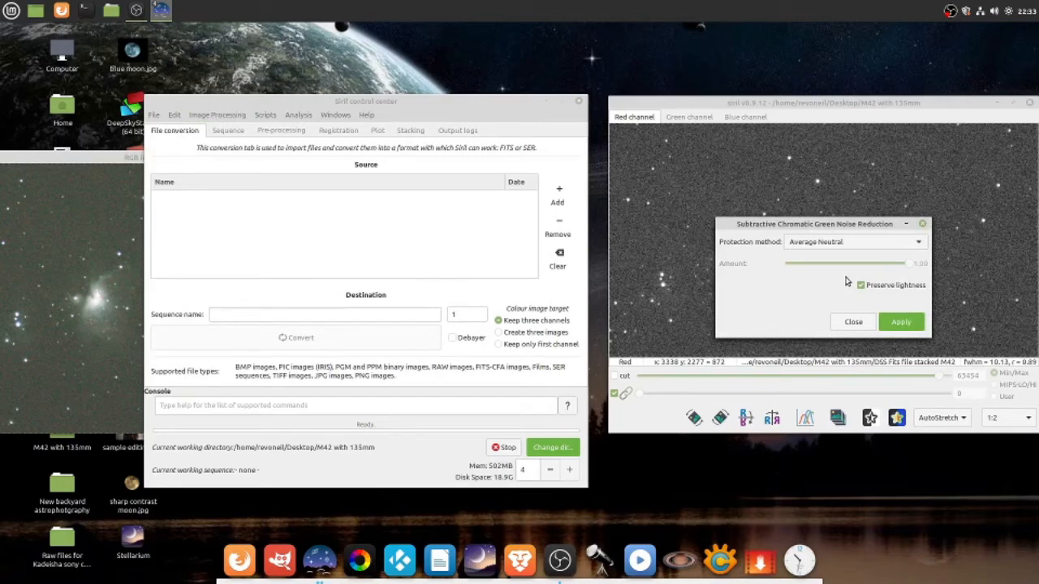
click(901, 322)
click(79, 195)
drag(82, 159, 261, 124)
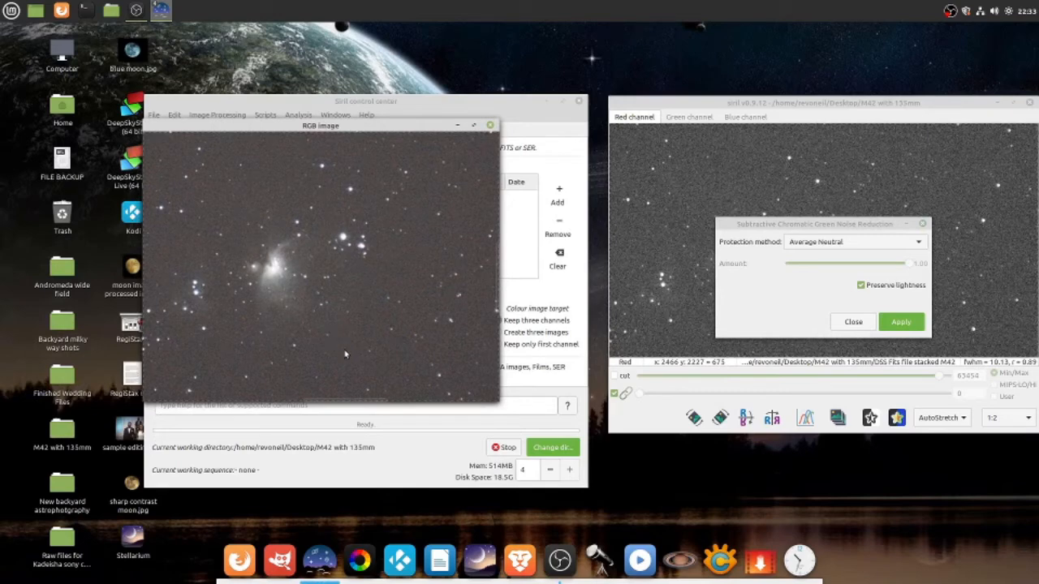
drag(266, 133, 19, 212)
click(412, 106)
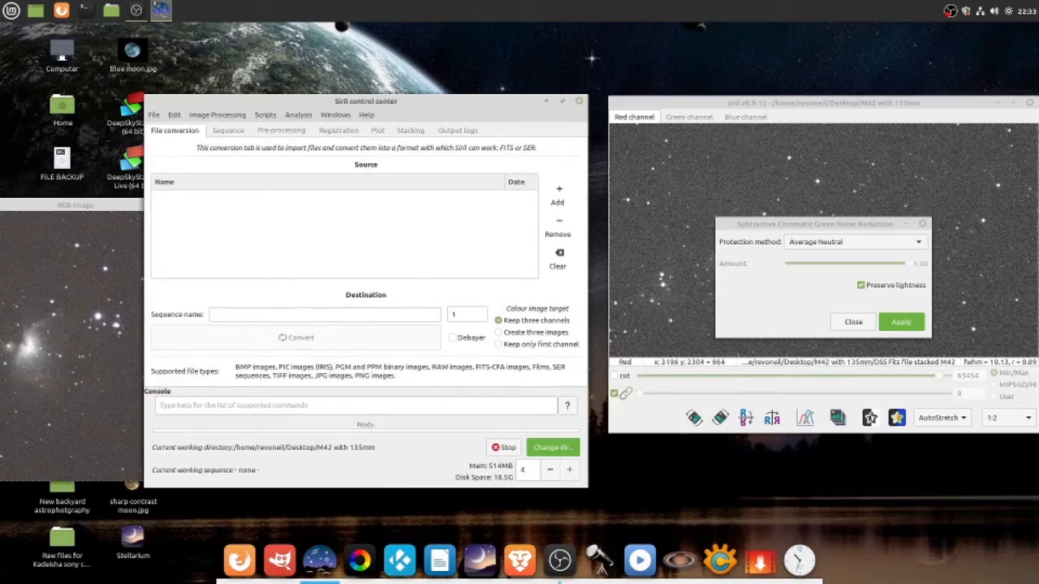
click(855, 322)
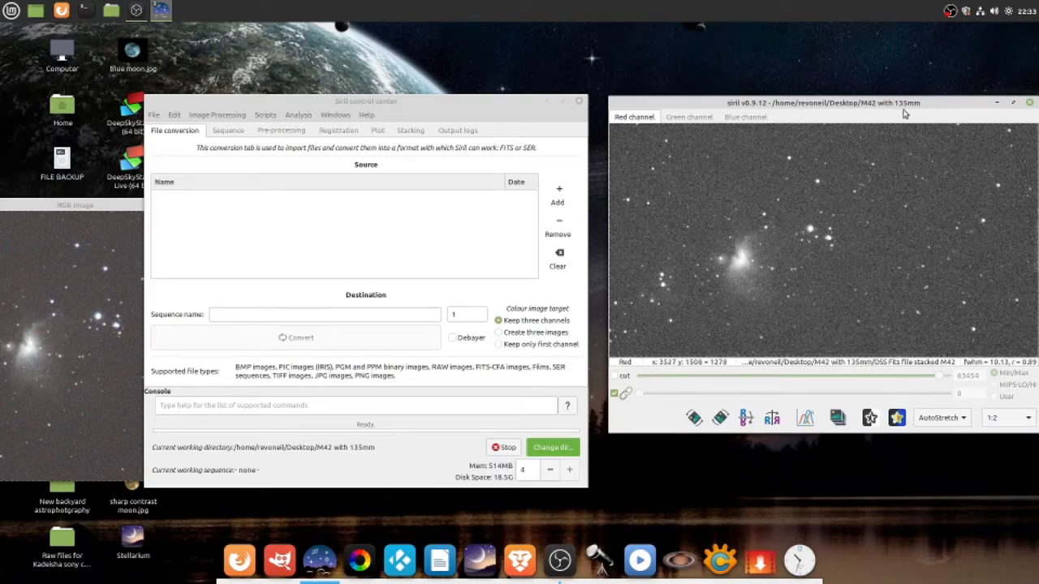
Set the channel preview to Zoom to fit and its display mode to Linear.
click(966, 418)
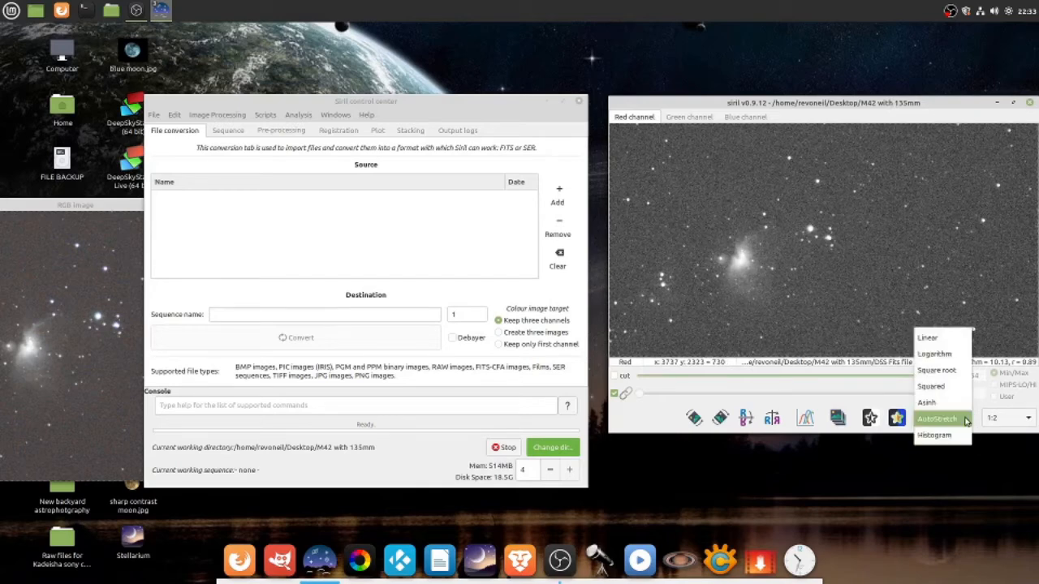
click(1028, 420)
click(1028, 420)
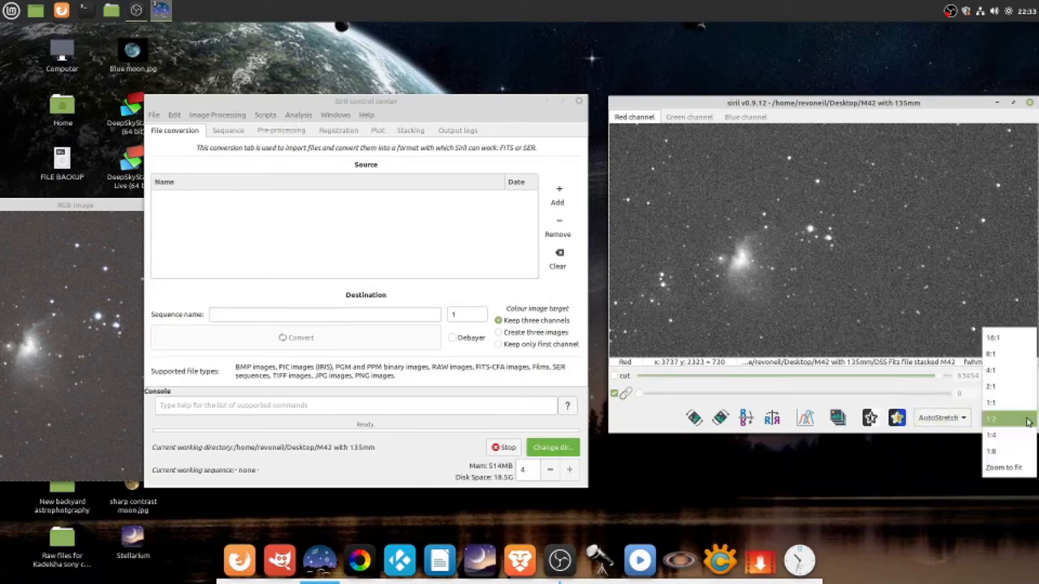
click(1027, 471)
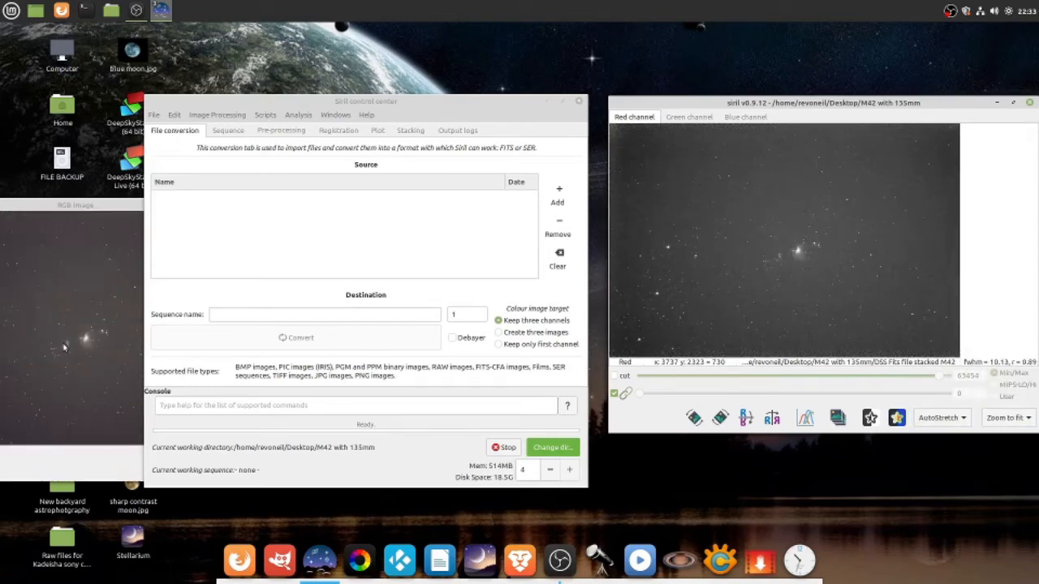
click(964, 419)
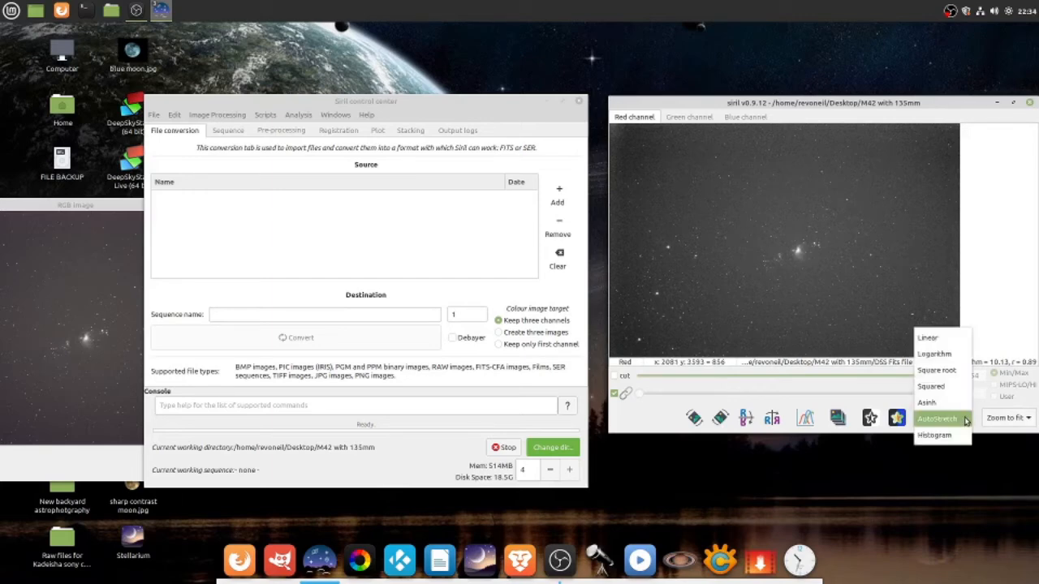
click(950, 339)
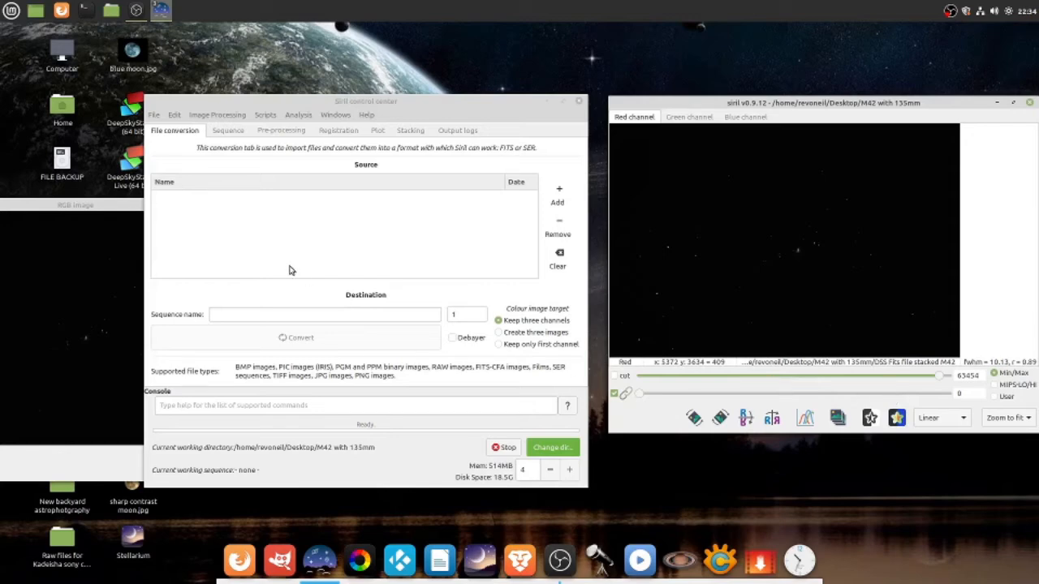
Stretch the image with a Histogram Transformation using midtones 0.0244267, shadows 0.0030604 and highlights 1.0, checking the RGB preview before applying it.
click(216, 115)
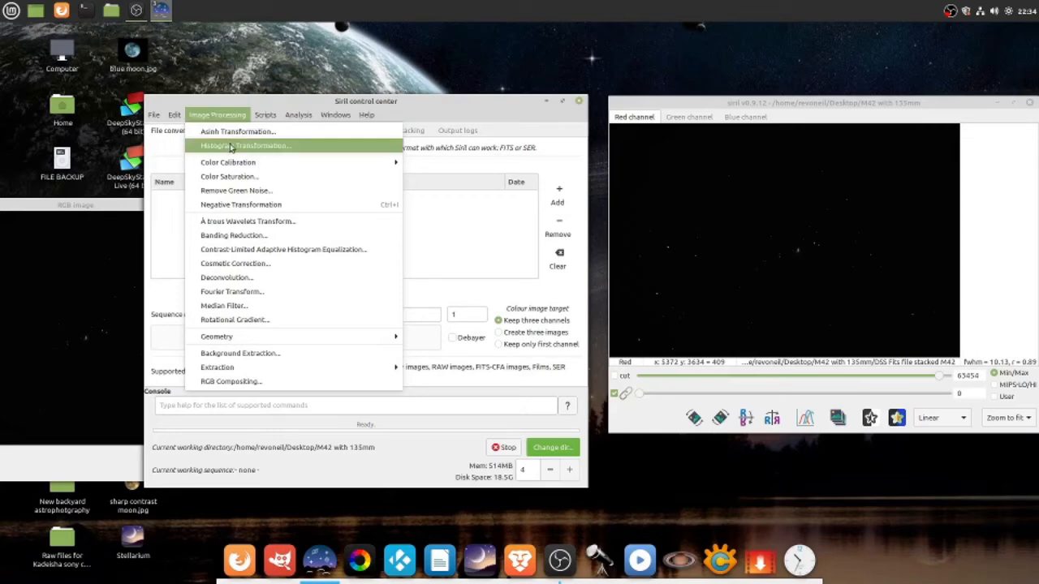
click(231, 146)
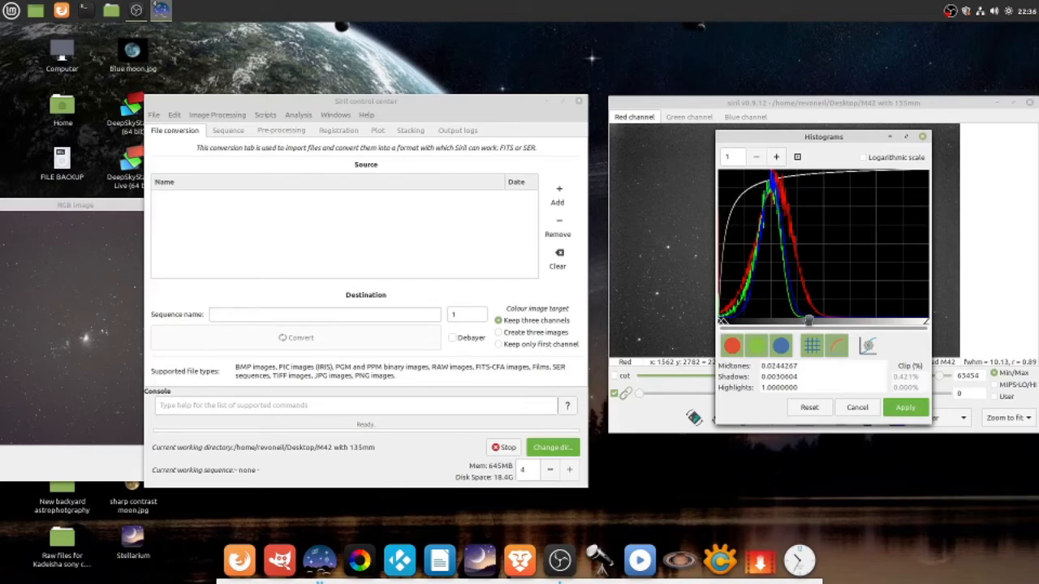
click(85, 261)
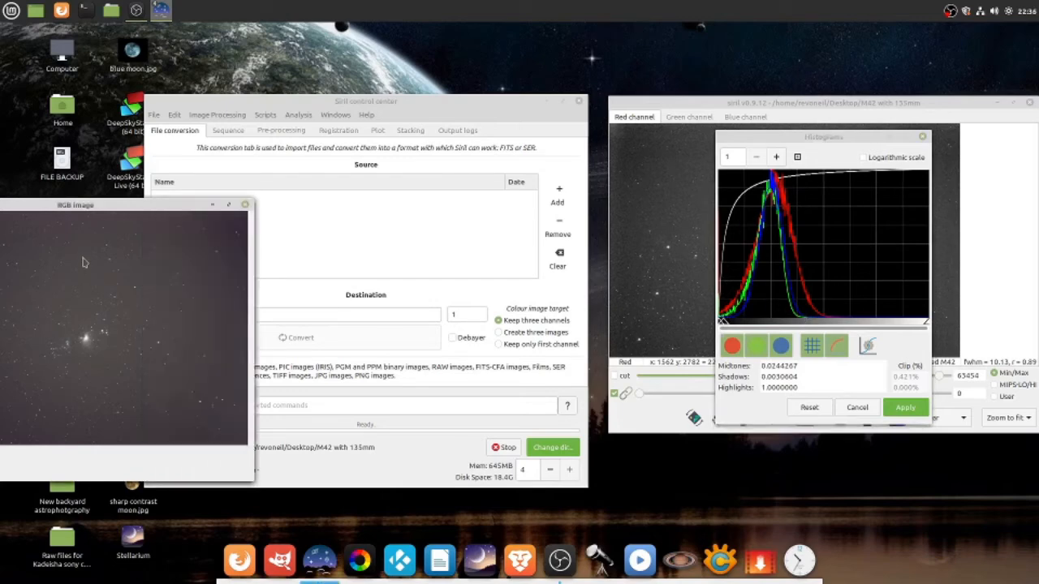
drag(130, 204, 311, 126)
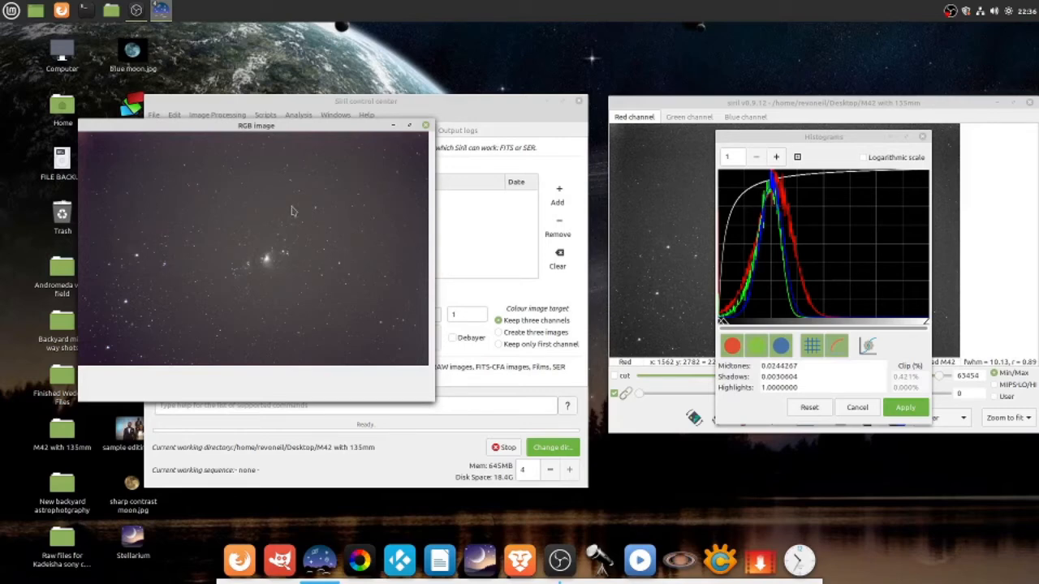
drag(328, 126, 141, 184)
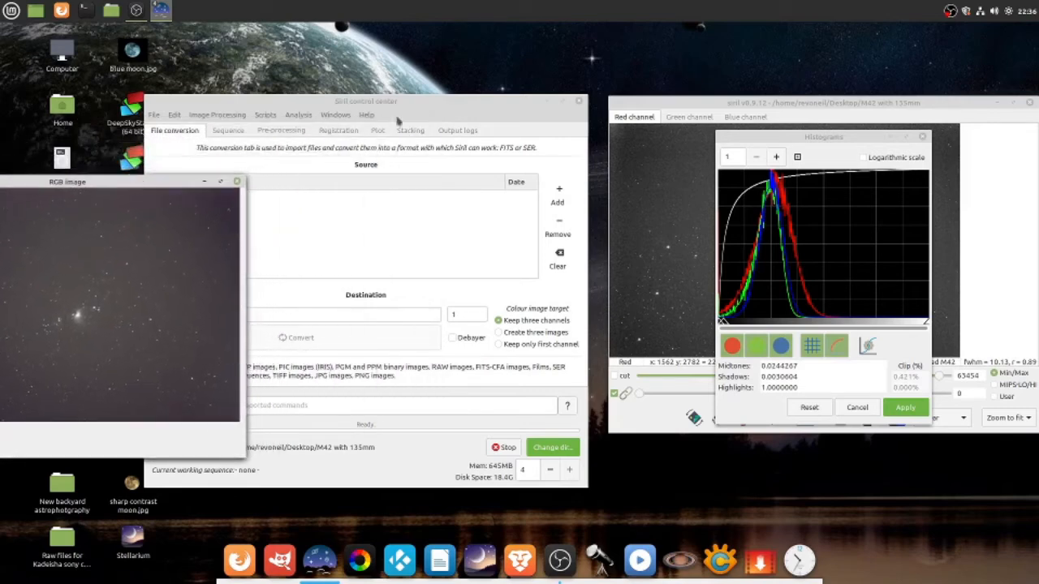
click(450, 116)
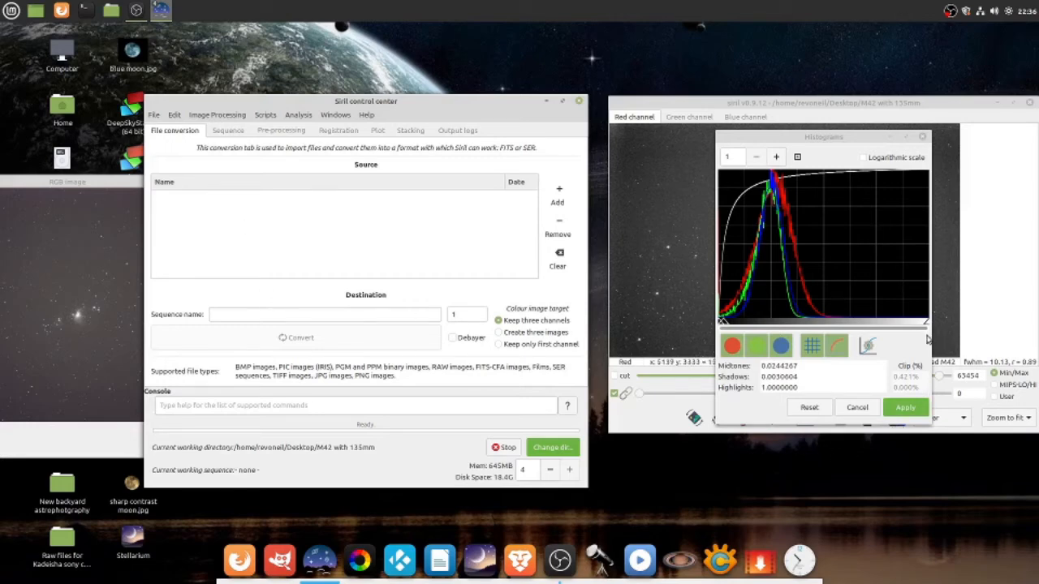
click(907, 411)
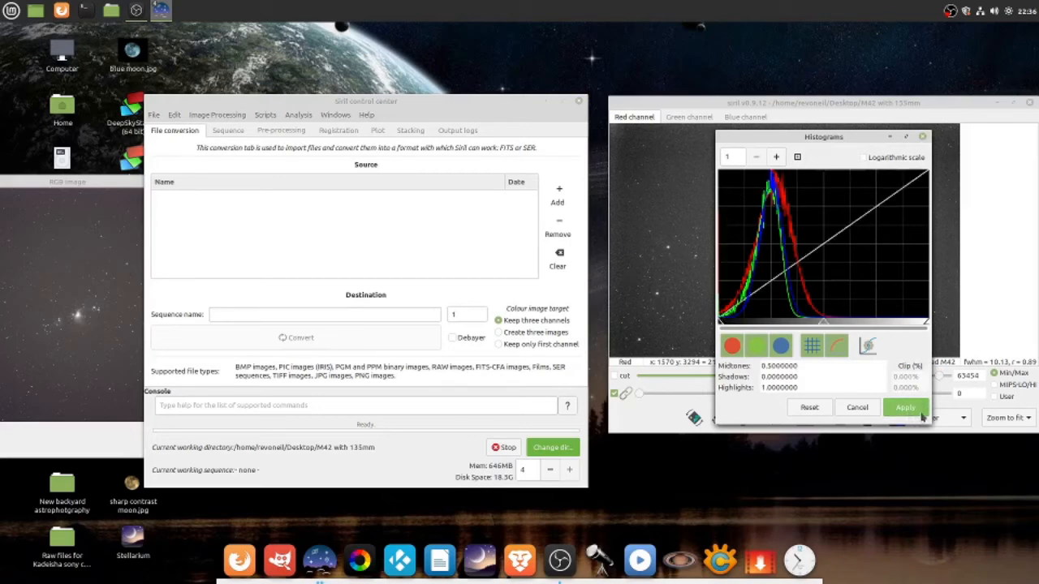
Close the histogram dialog, raise the upper display cutoff to 65535, and check the stretched RGB image before moving it aside.
click(923, 139)
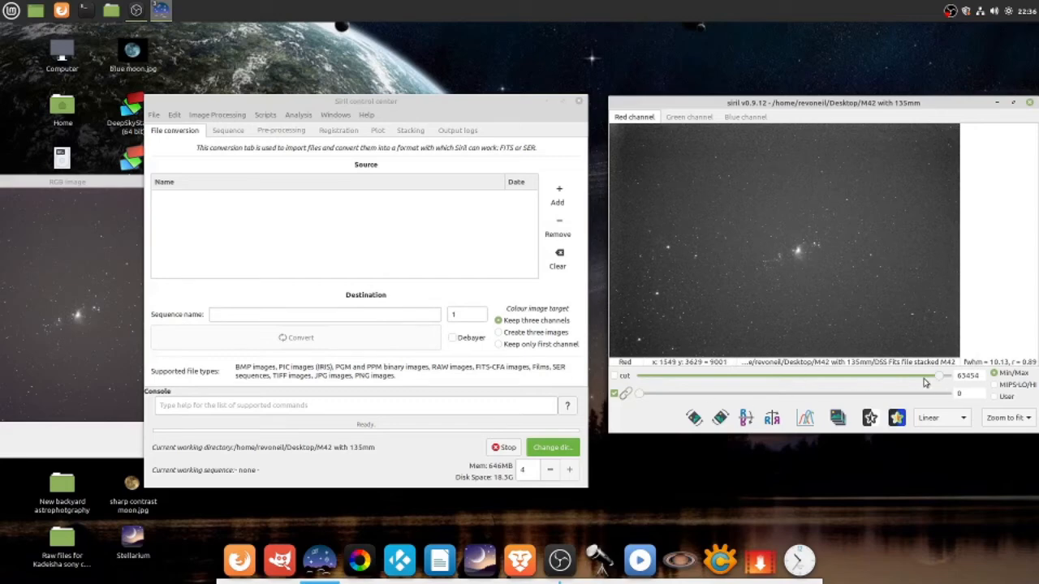
drag(941, 378, 961, 382)
click(49, 236)
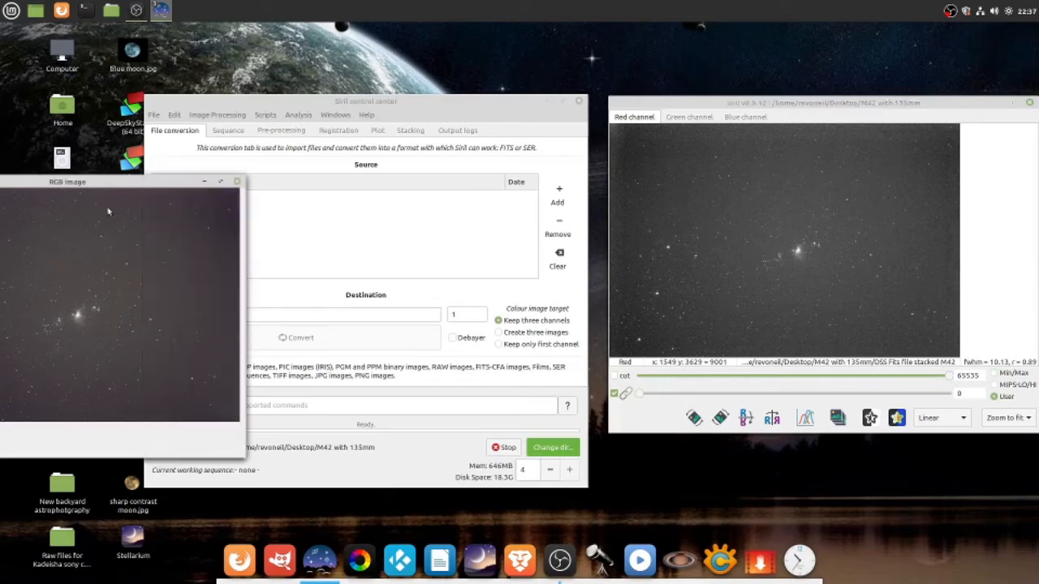
drag(101, 182, 412, 137)
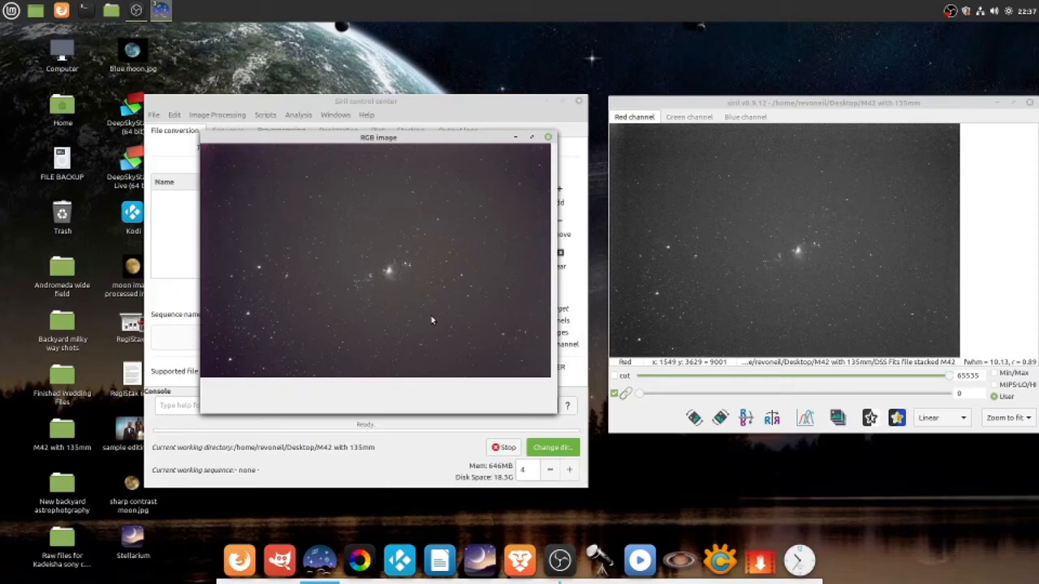
drag(413, 138, 161, 163)
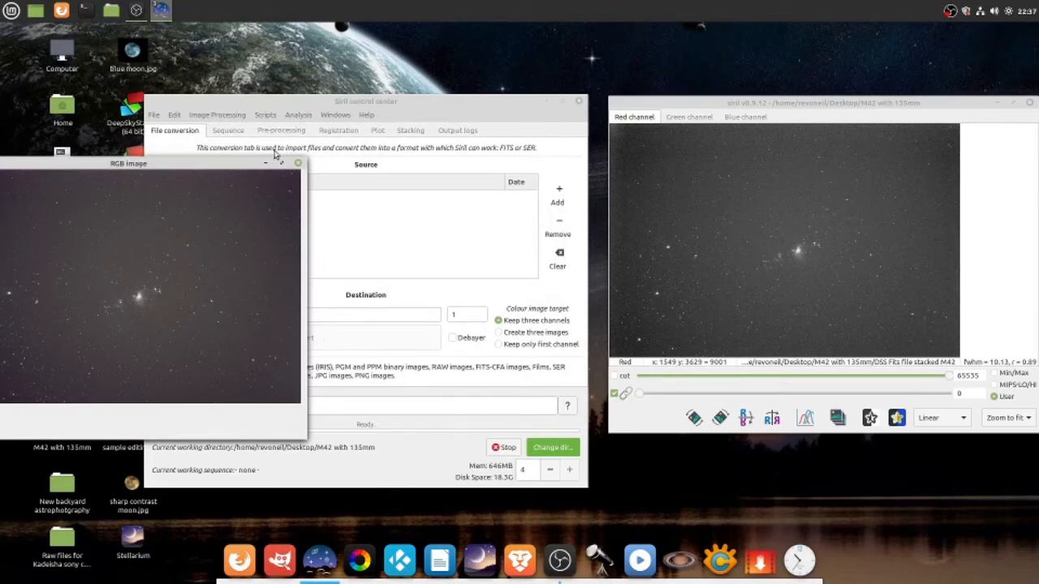
Apply an Asinh Transformation with stretch factor 1.0 and black point 0.20000, watching its effect in the RGB image.
click(228, 118)
click(216, 115)
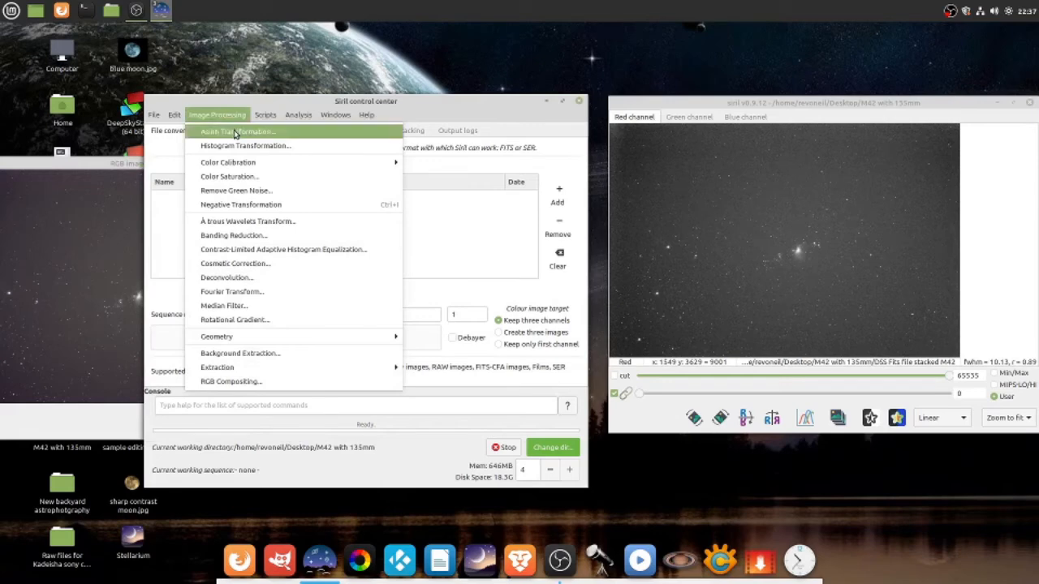
click(235, 132)
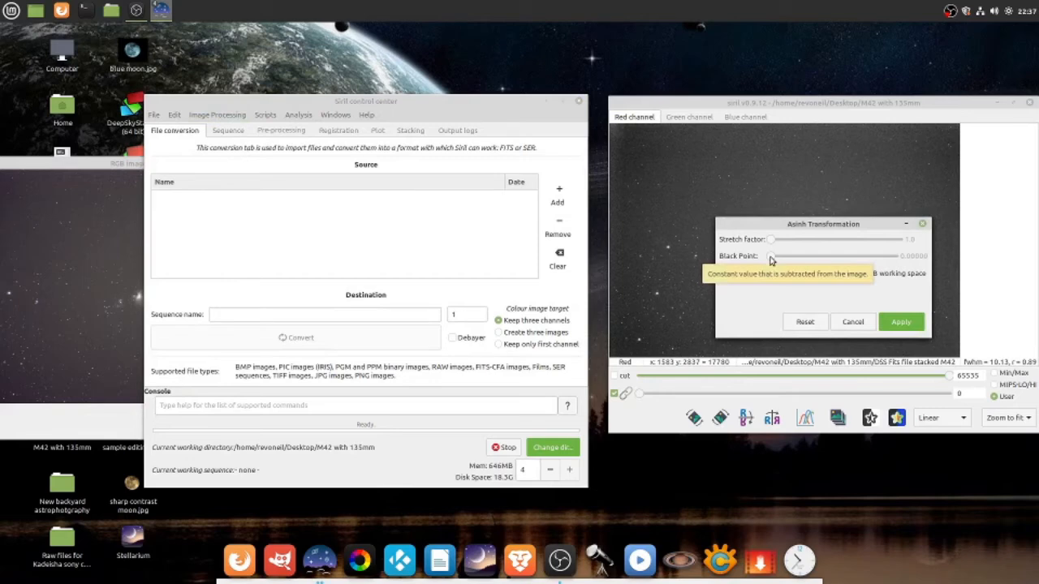
click(76, 164)
drag(83, 165, 232, 134)
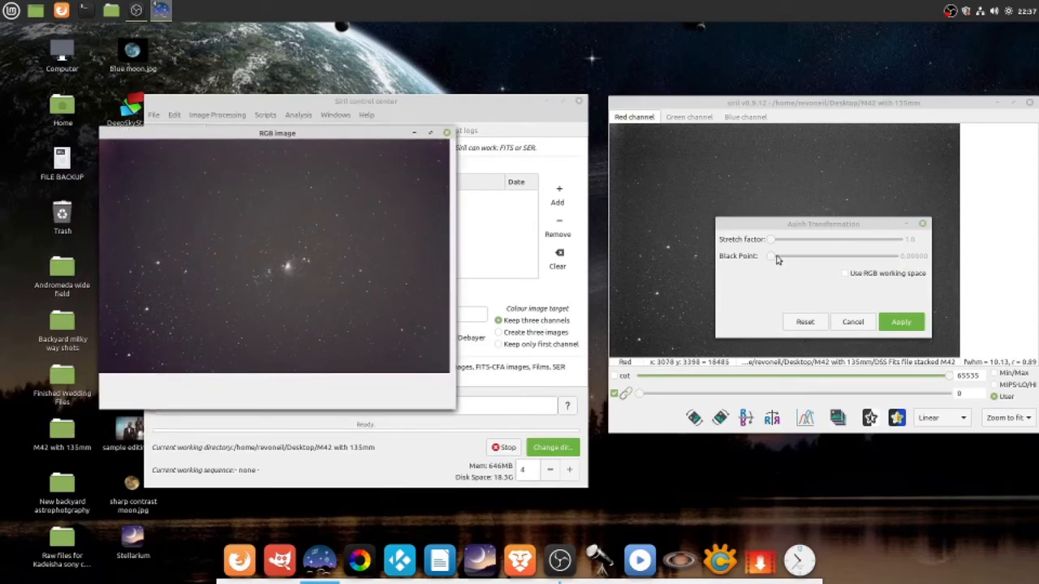
drag(775, 259, 896, 259)
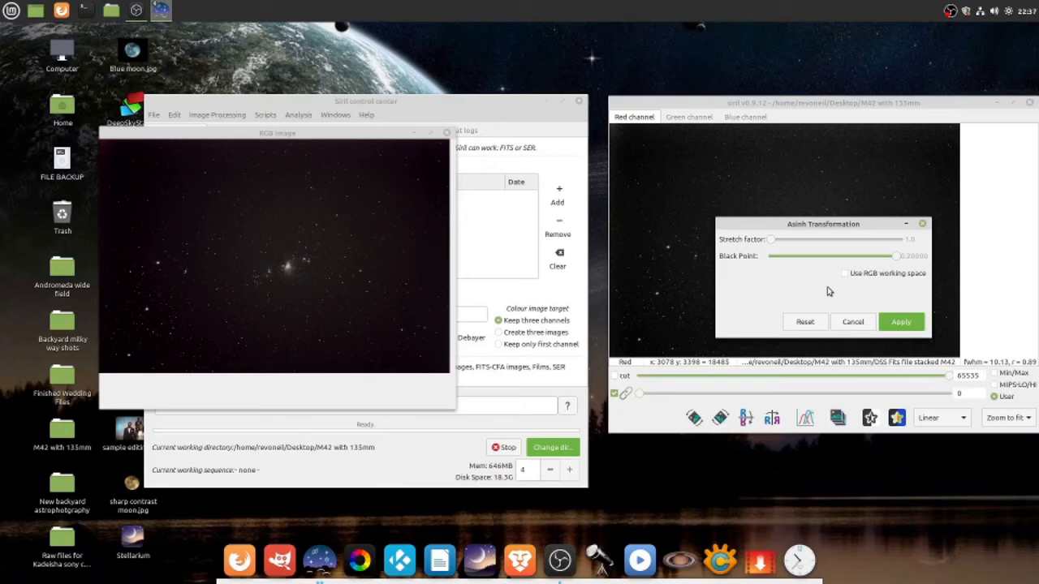
click(901, 321)
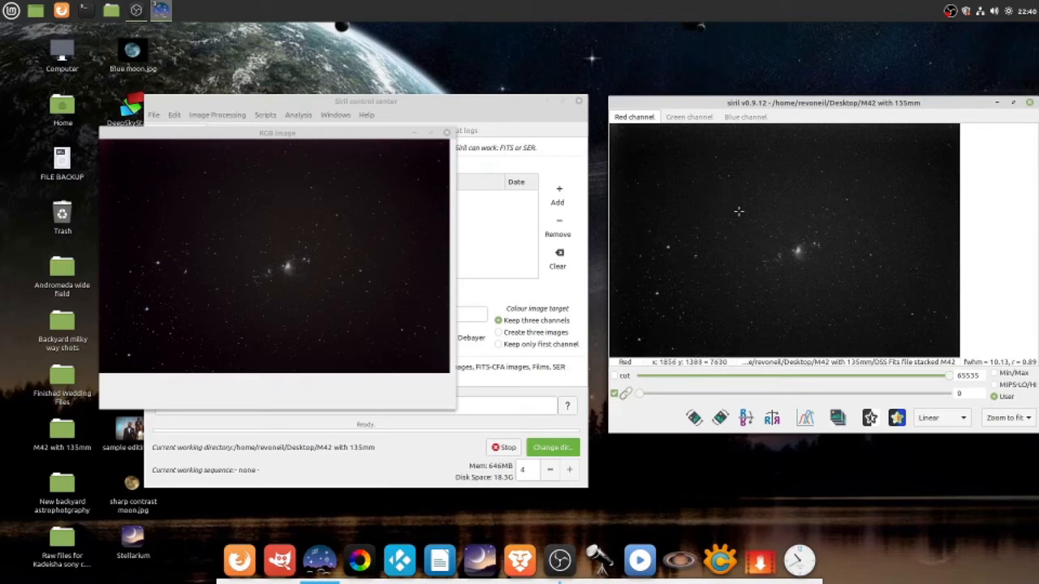
right_click(758, 210)
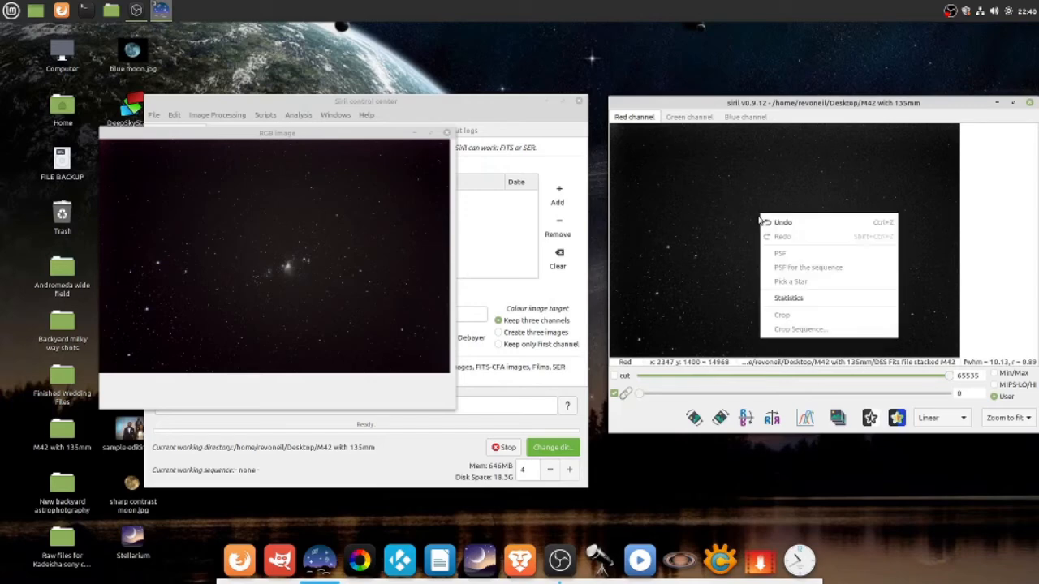
click(774, 183)
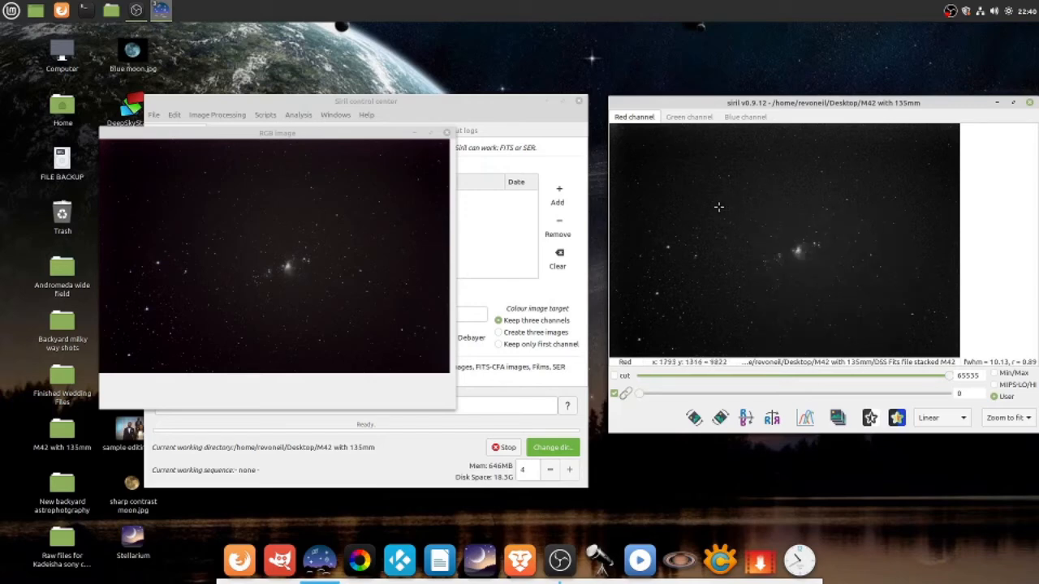
drag(715, 205, 865, 306)
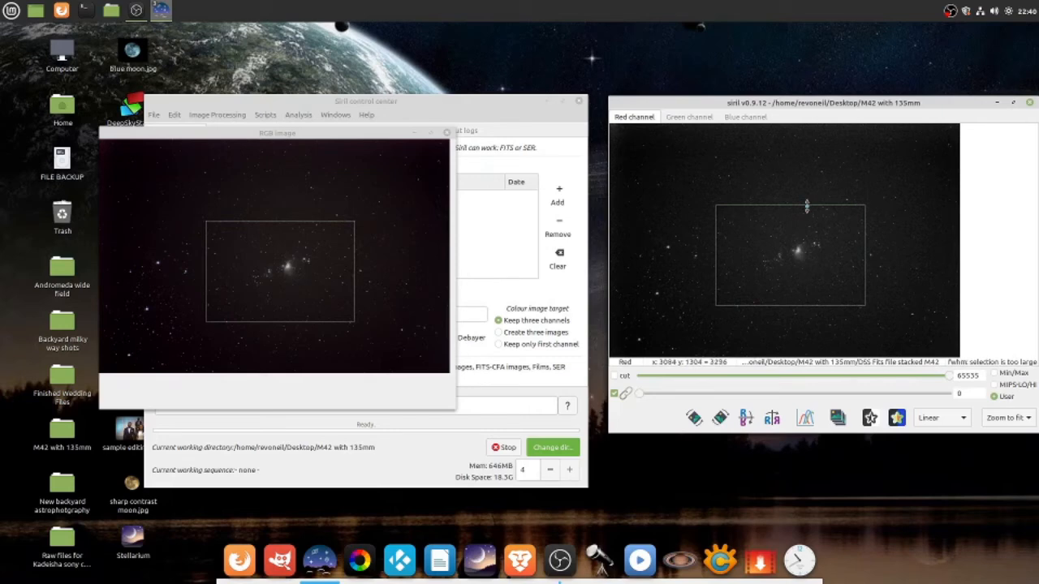
drag(806, 205, 806, 200)
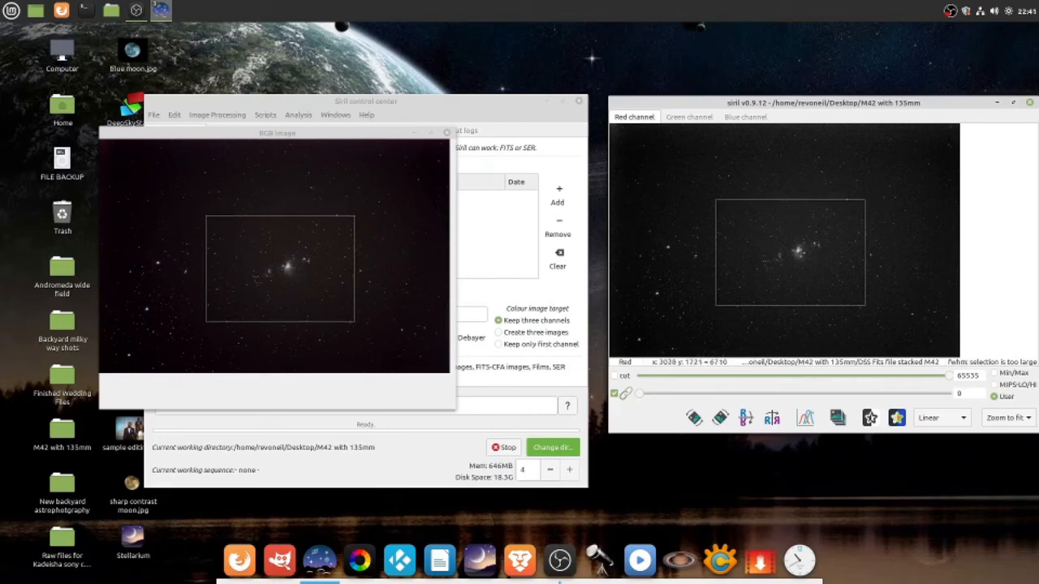
click(801, 251)
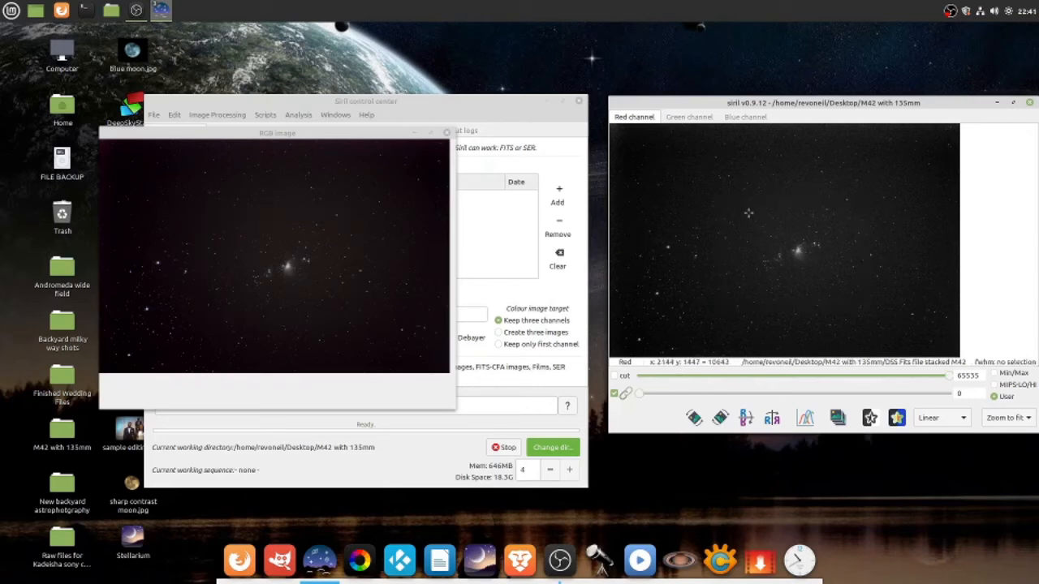
Crop the image to a rectangle framing the Orion nebula and the star groups beside it.
drag(760, 218, 860, 297)
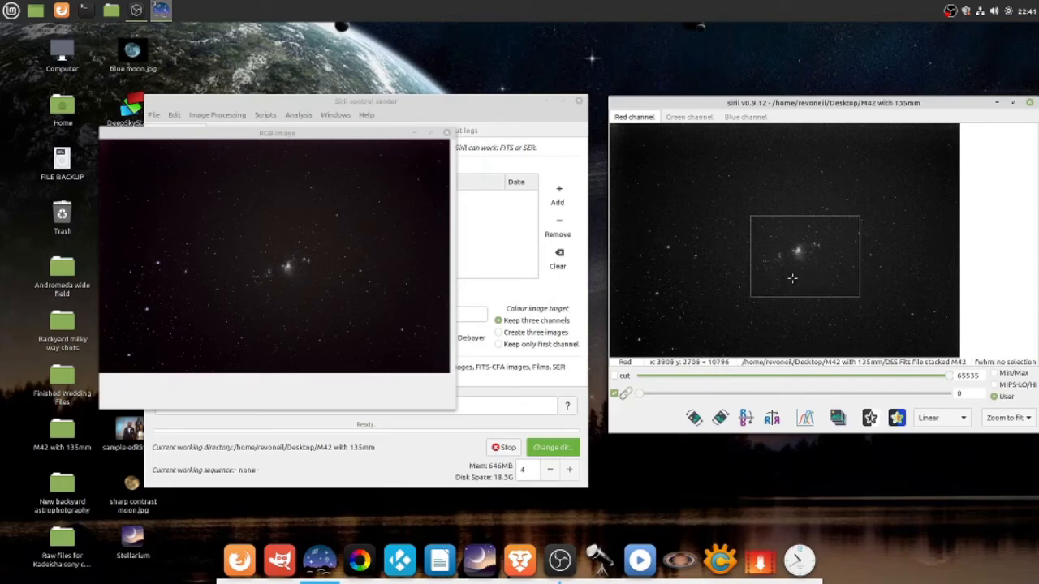
drag(751, 248, 731, 249)
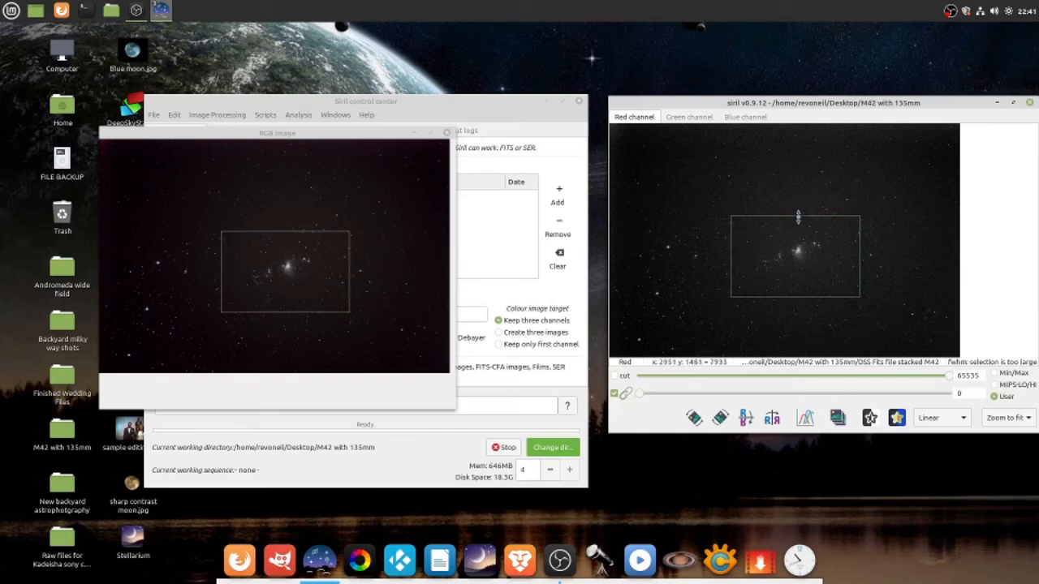
drag(798, 215, 798, 205)
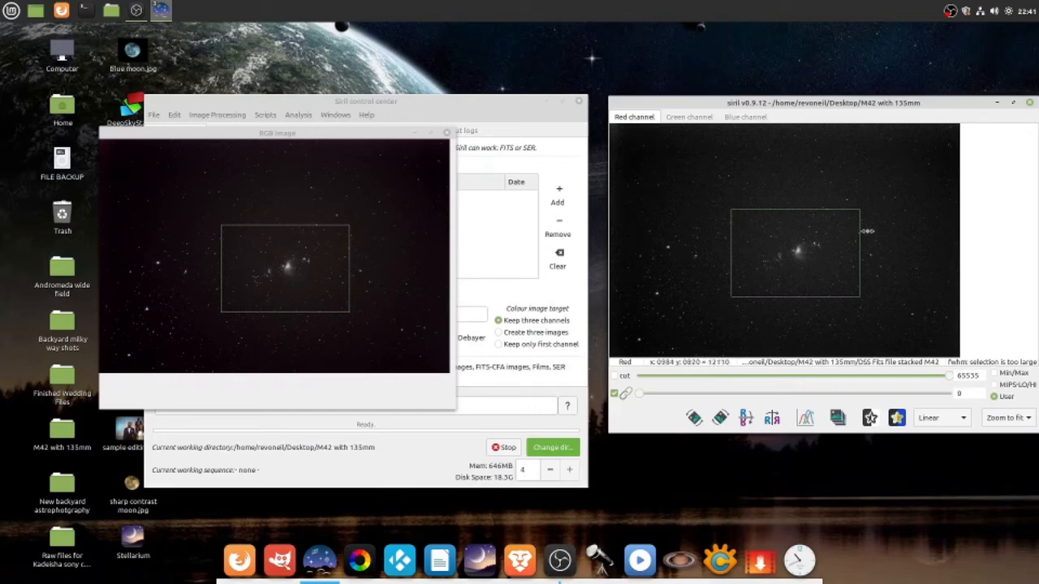
right_click(815, 259)
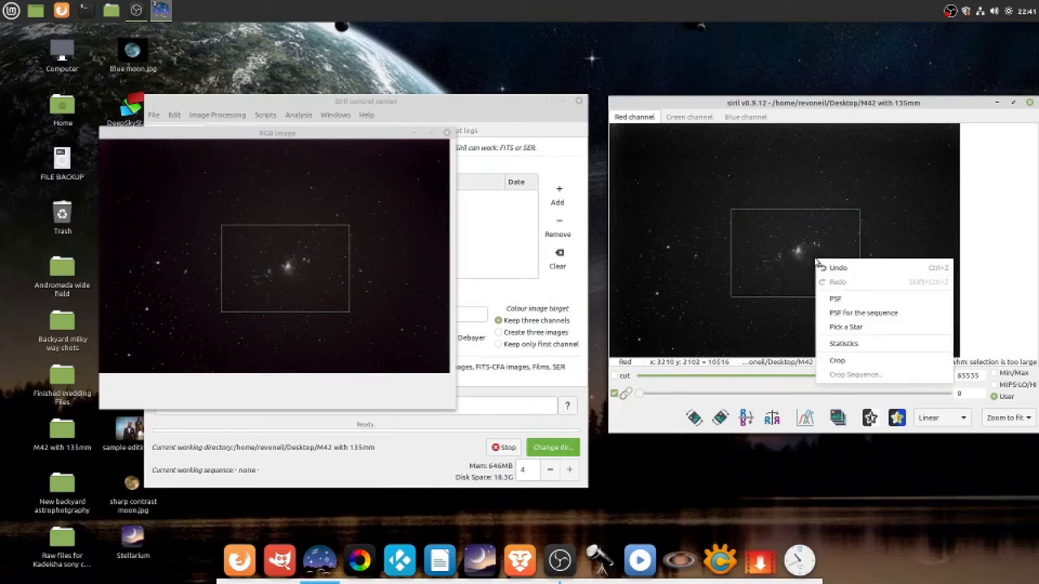
click(844, 362)
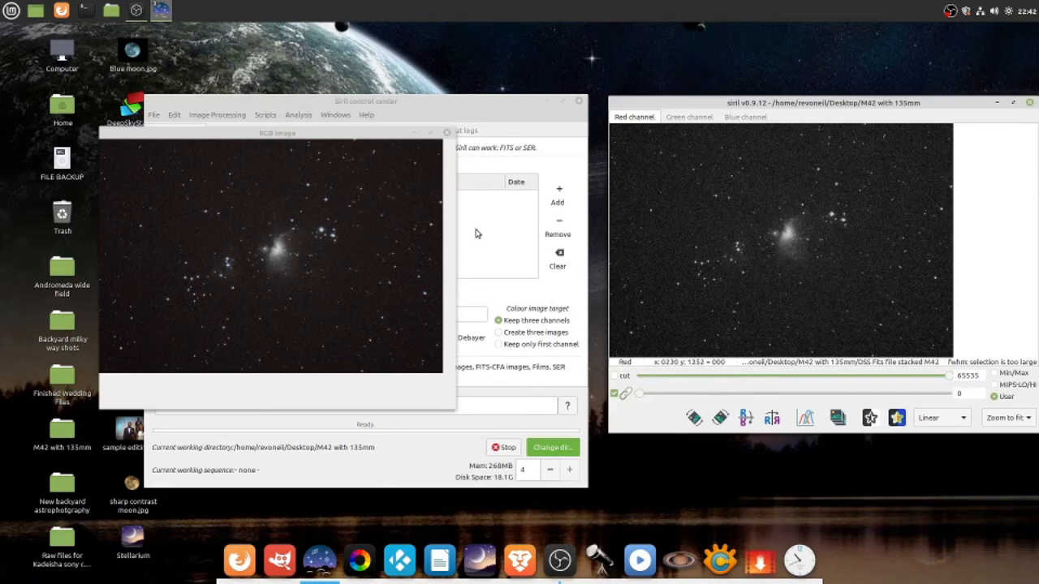
Generate Background Extraction samples with degree order 4 and 14 samples per line, then hide the dialog to uncover the image.
click(509, 119)
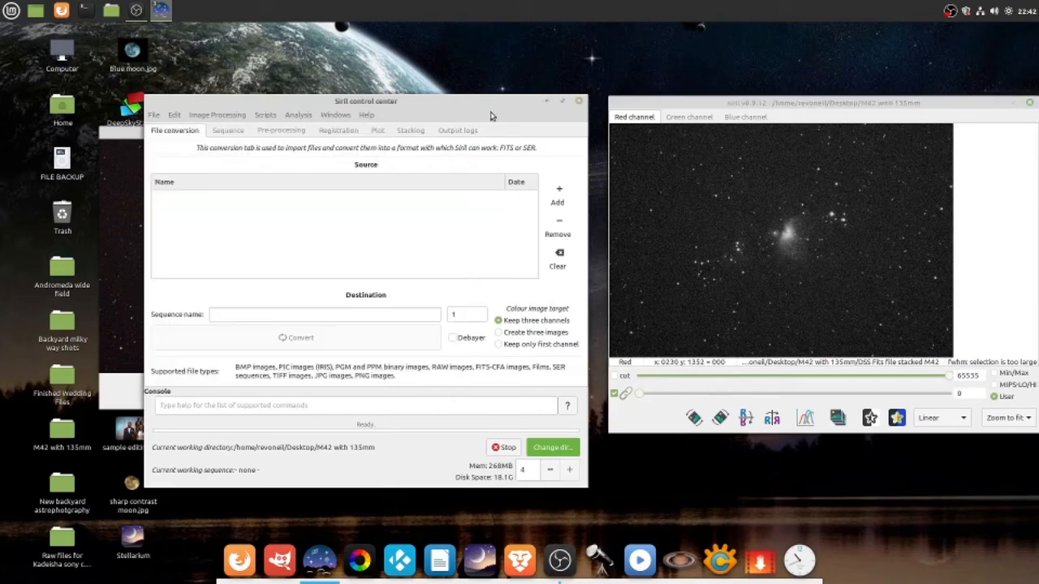
click(218, 115)
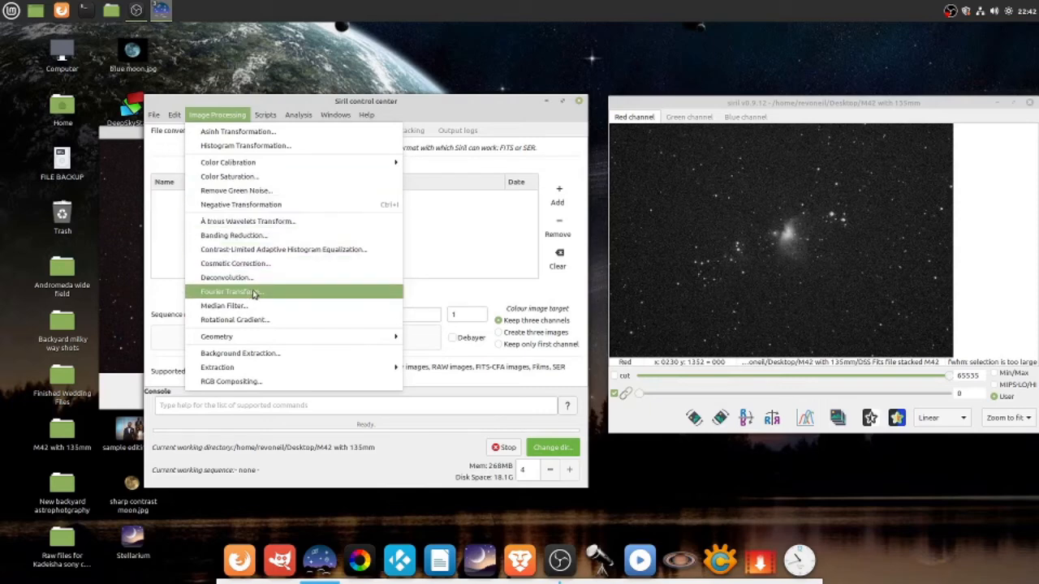
click(262, 359)
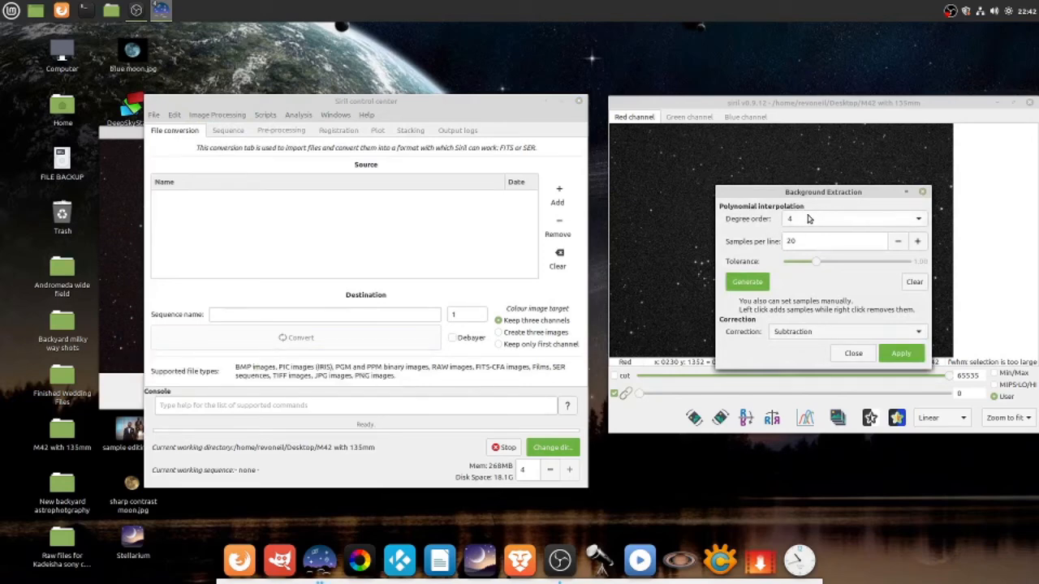
click(899, 243)
click(899, 243)
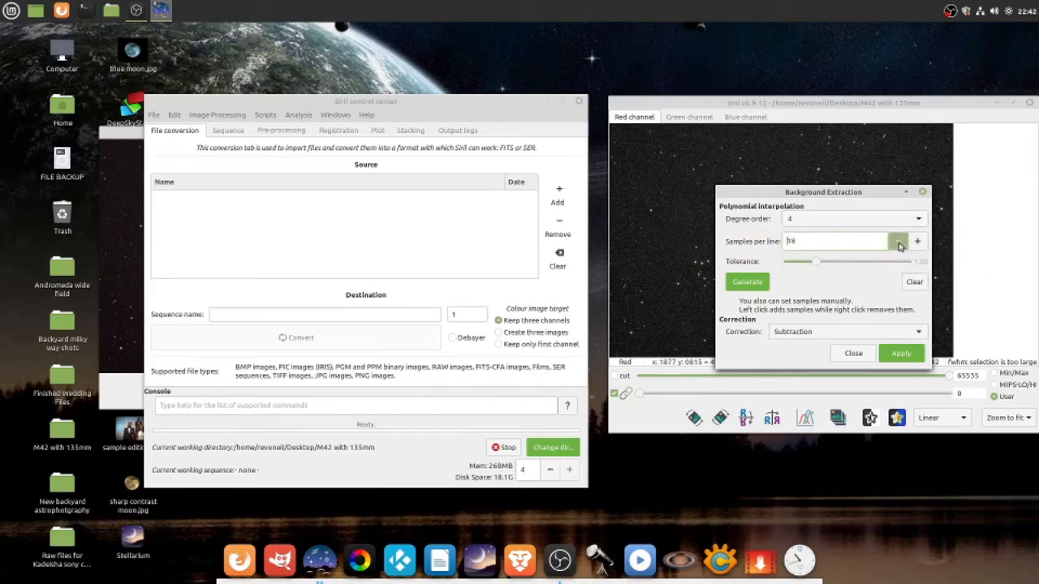
click(900, 244)
click(900, 243)
click(748, 284)
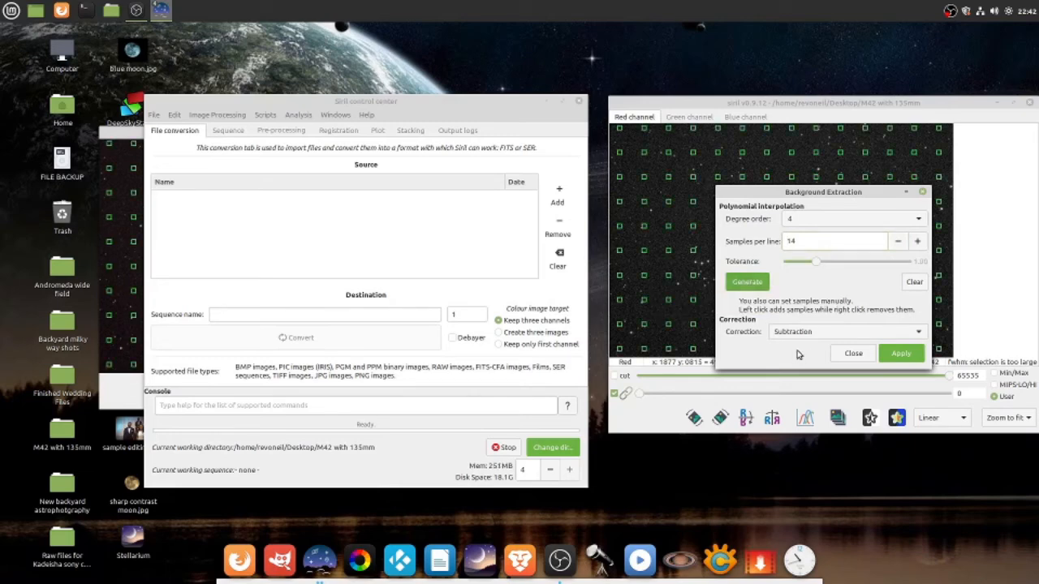
click(922, 193)
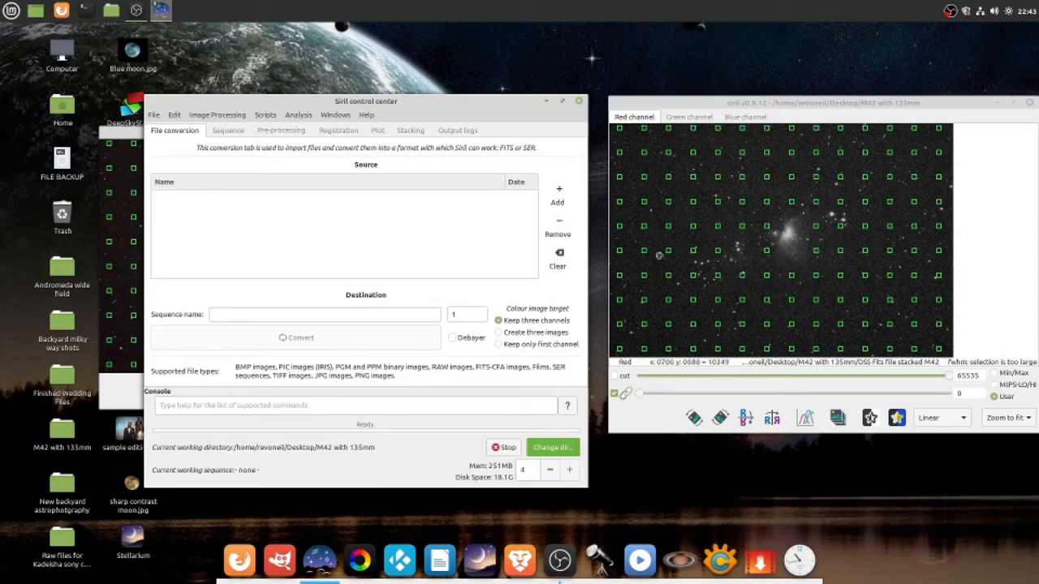
Remove the background samples lying over and around the nebula and its neighbouring bright stars, keeping the RGB image in view.
click(125, 136)
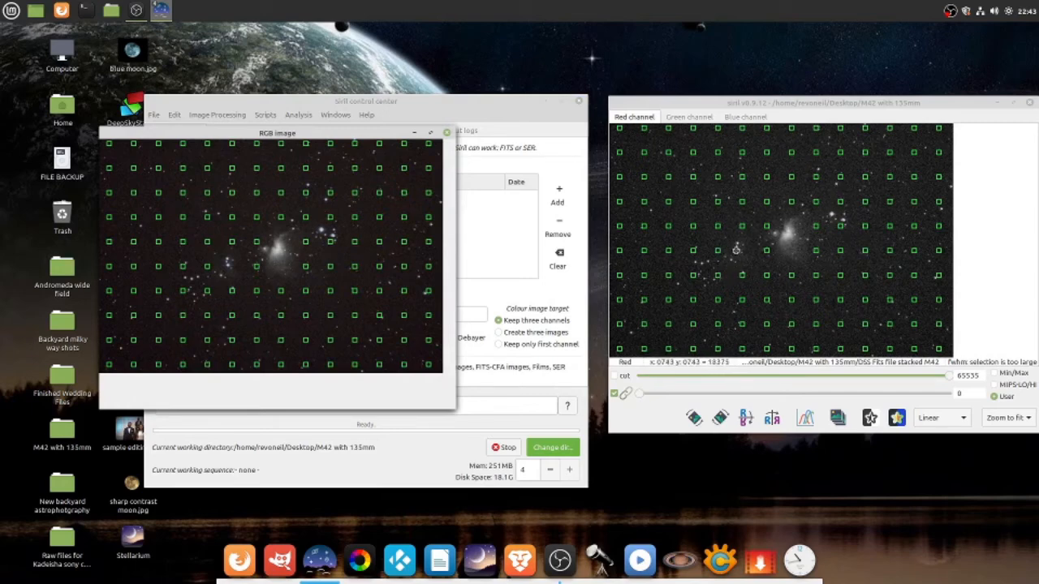
click(768, 226)
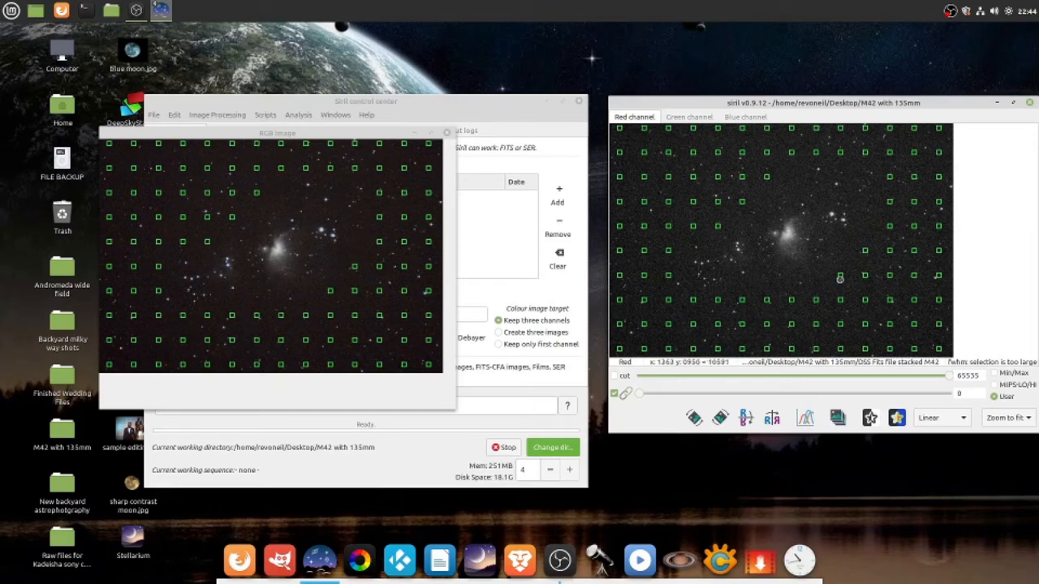
right_click(718, 226)
right_click(719, 201)
right_click(744, 203)
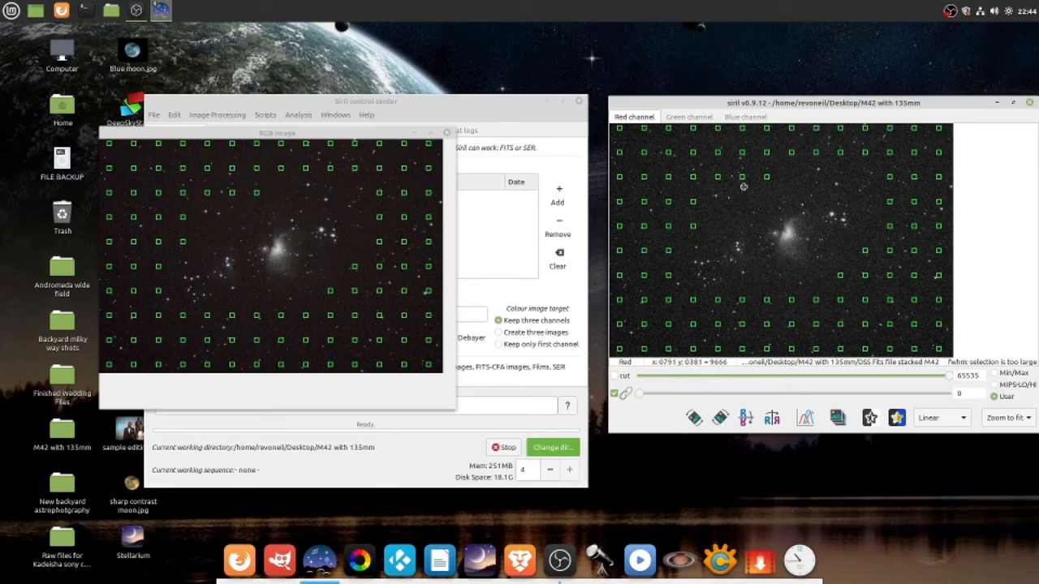
right_click(767, 177)
right_click(863, 250)
Apply the background extraction with Subtraction correction using the remaining samples, and close the dialog.
mouse_move(163, 11)
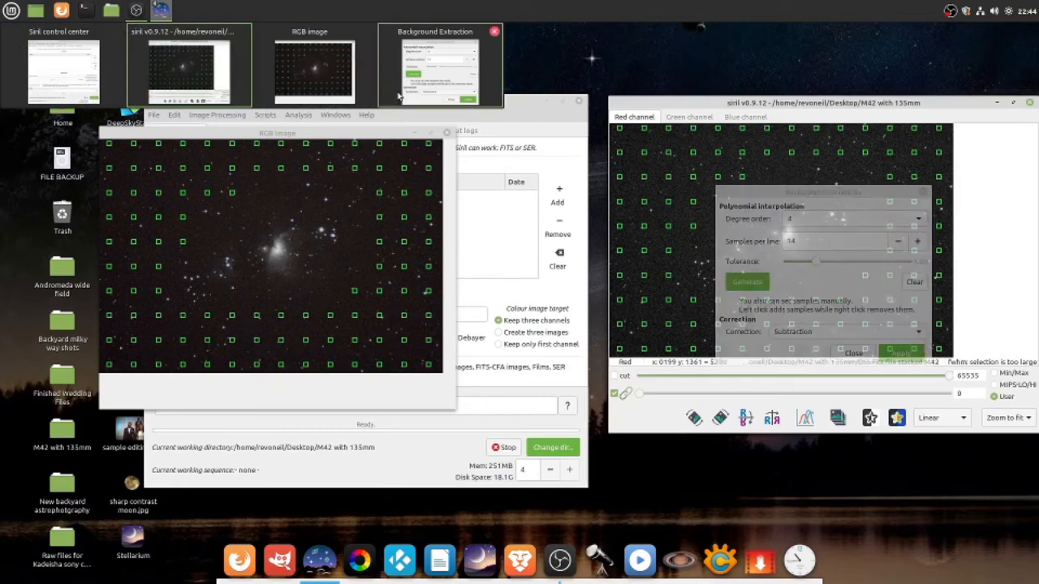
click(446, 81)
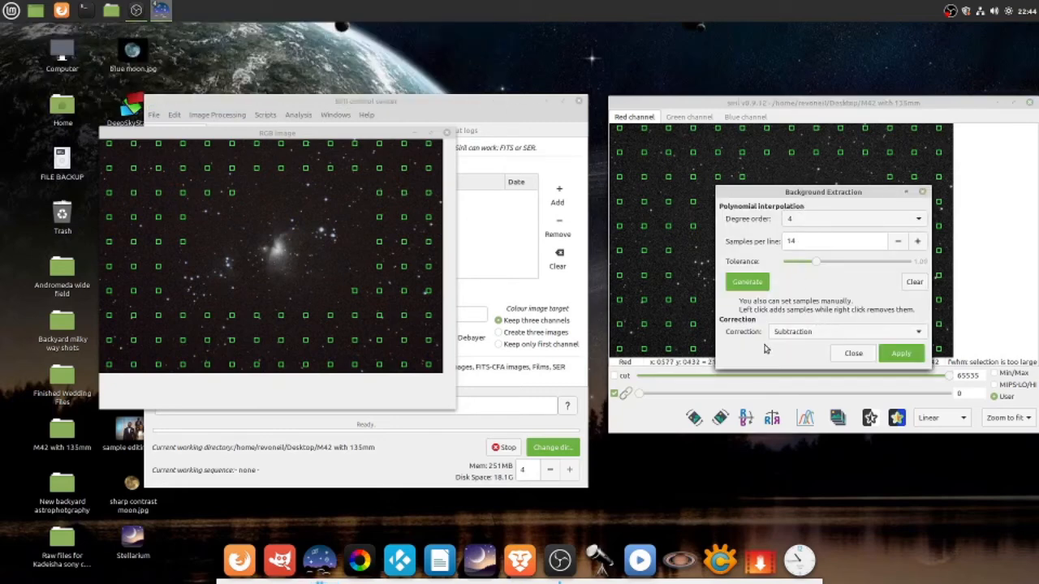
click(910, 357)
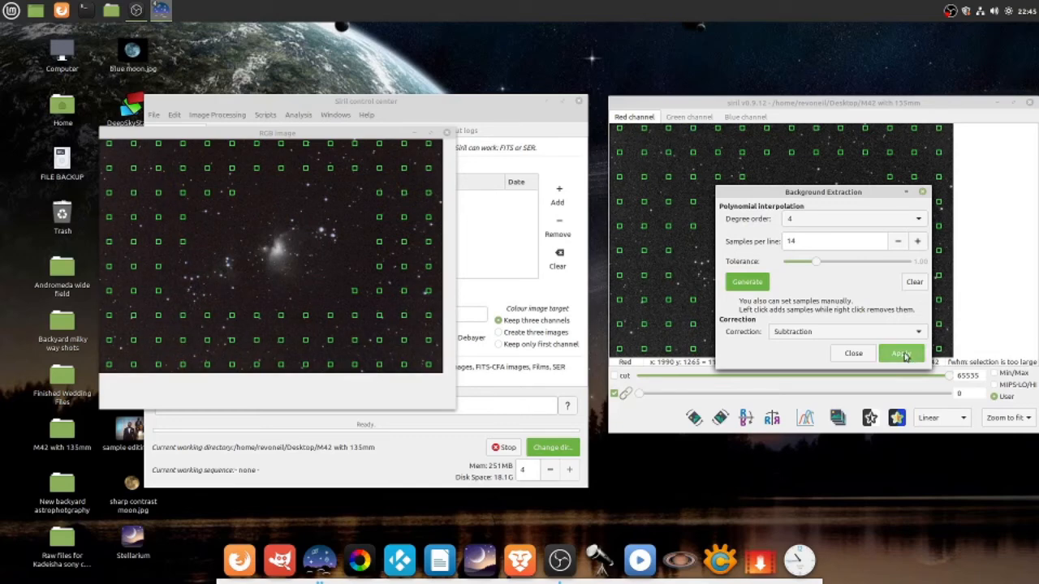
click(851, 355)
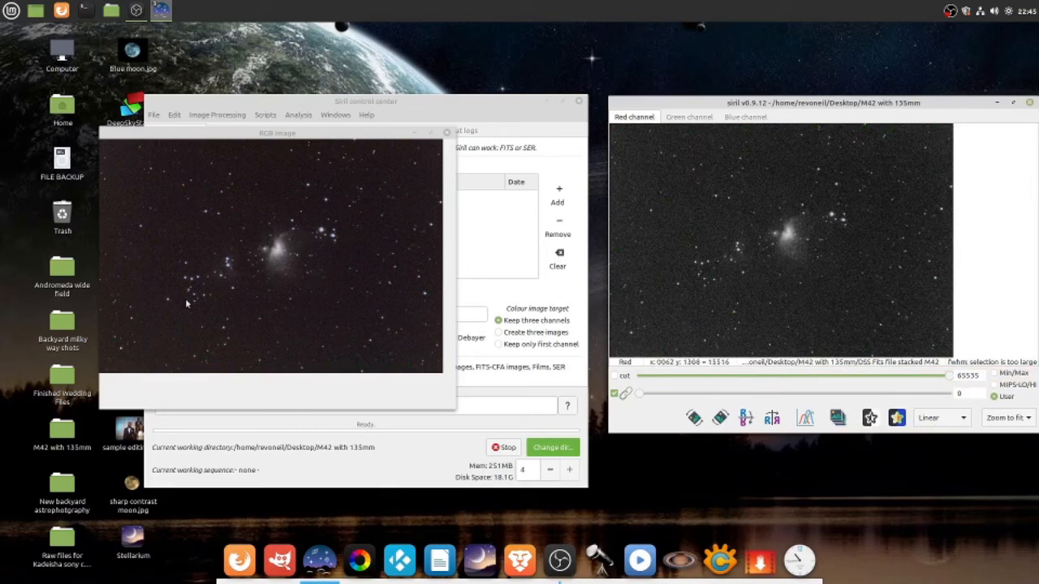
Open Color Saturation with the hue kept at Global and the background preserved, and bring the RGB image into view.
click(226, 102)
click(218, 114)
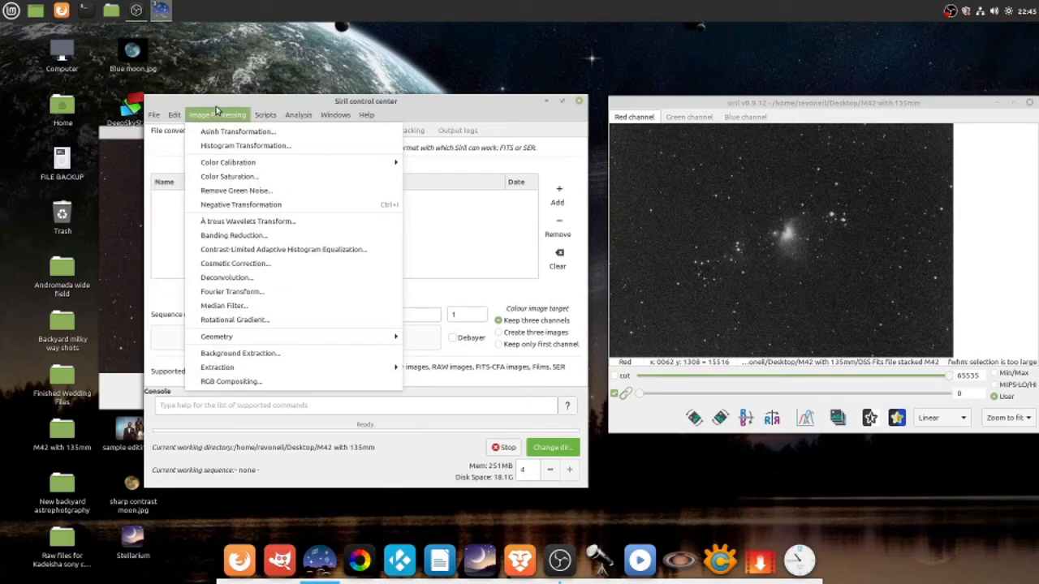
click(244, 177)
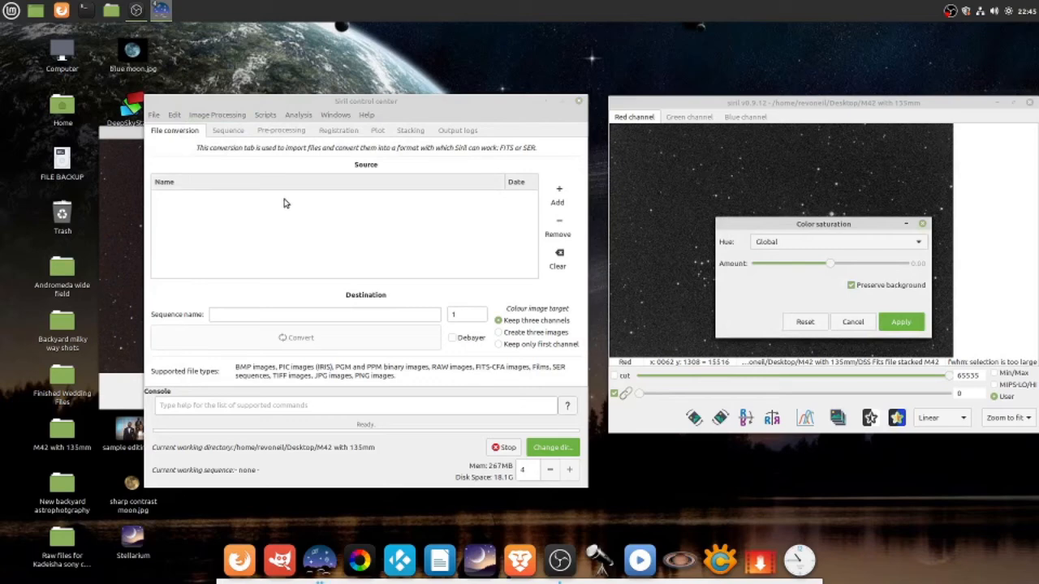
click(128, 139)
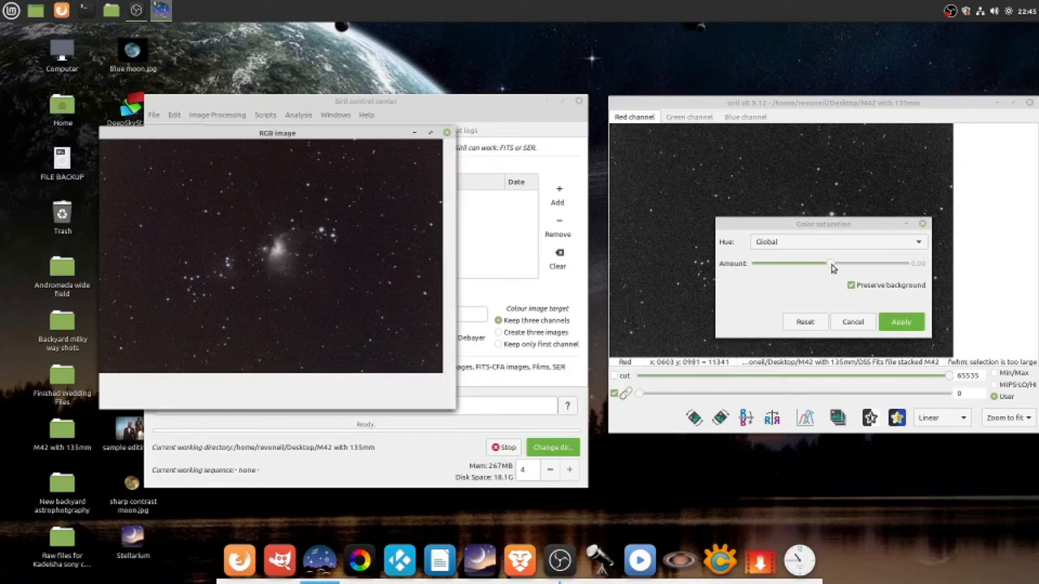
click(917, 241)
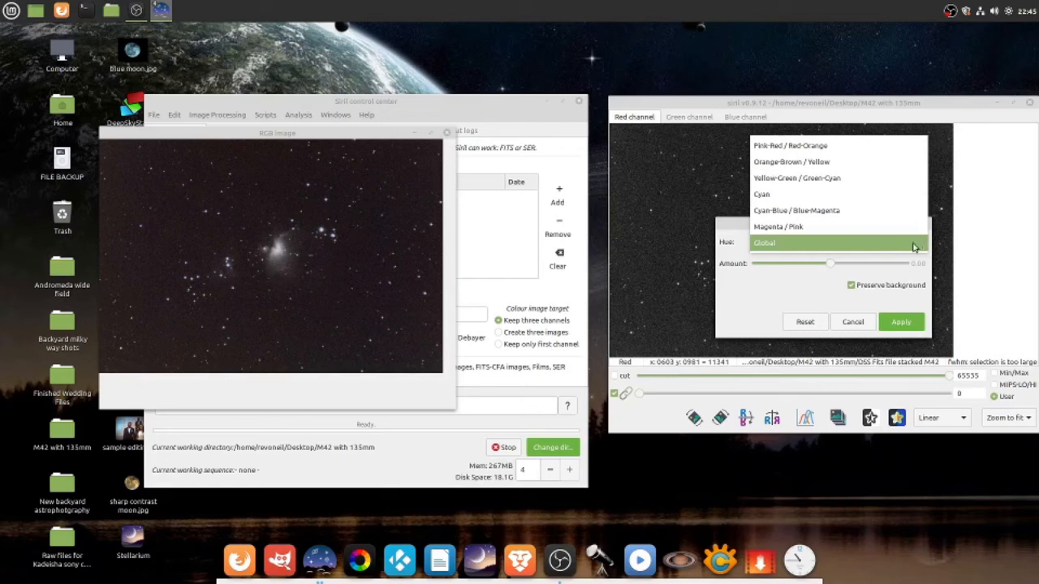
click(916, 245)
click(849, 285)
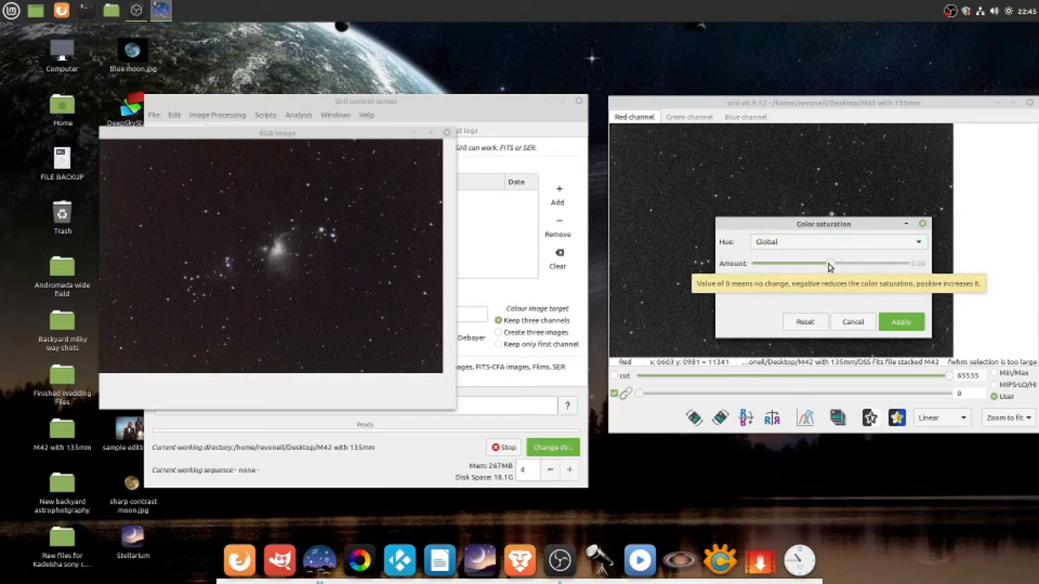
Try global saturation amounts of 1.00, 0.18 and -0.05 to compare their effect on the RGB image.
drag(830, 267, 907, 267)
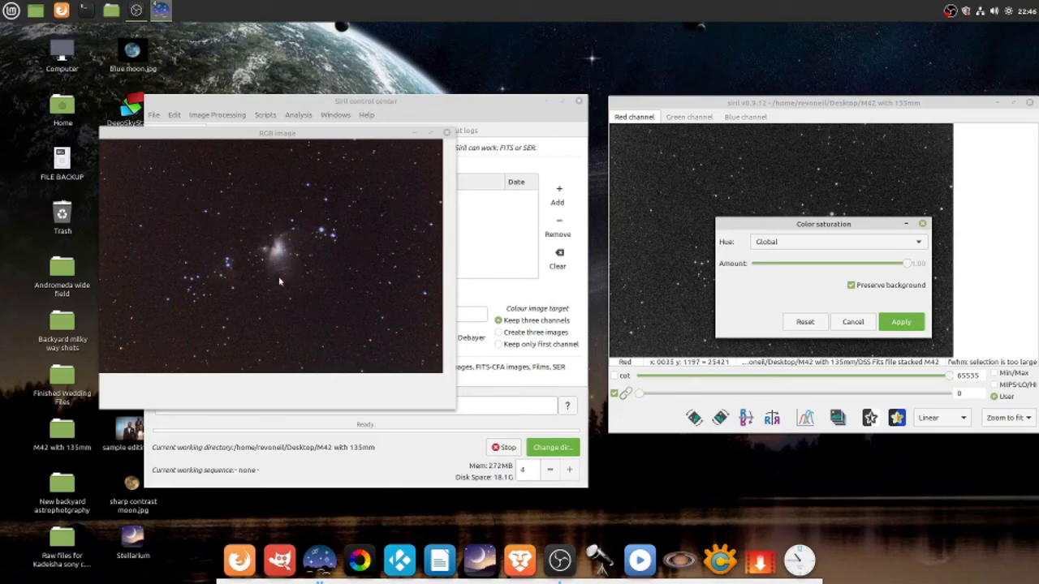
drag(912, 269, 844, 271)
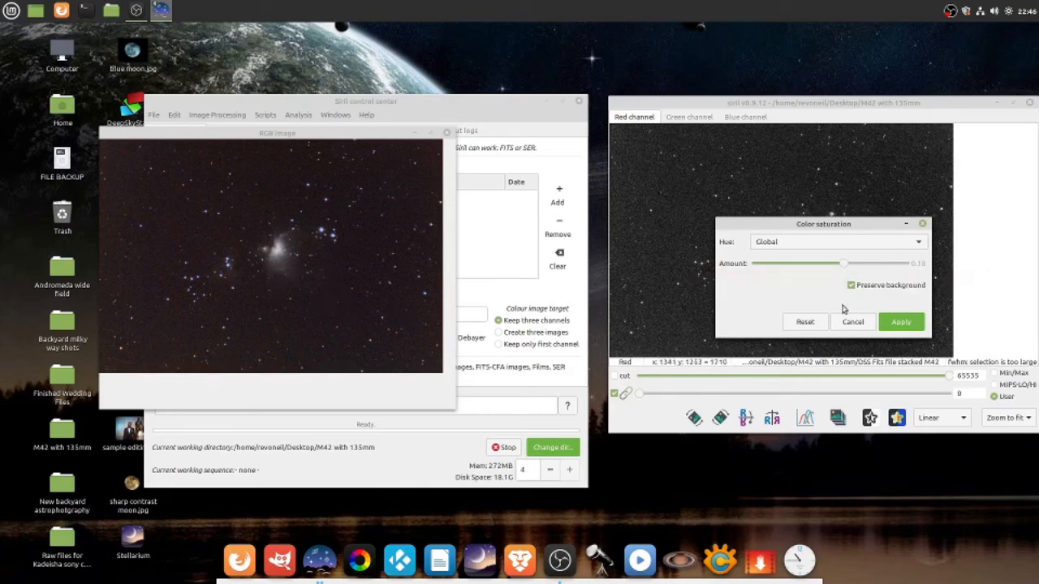
drag(844, 263, 828, 273)
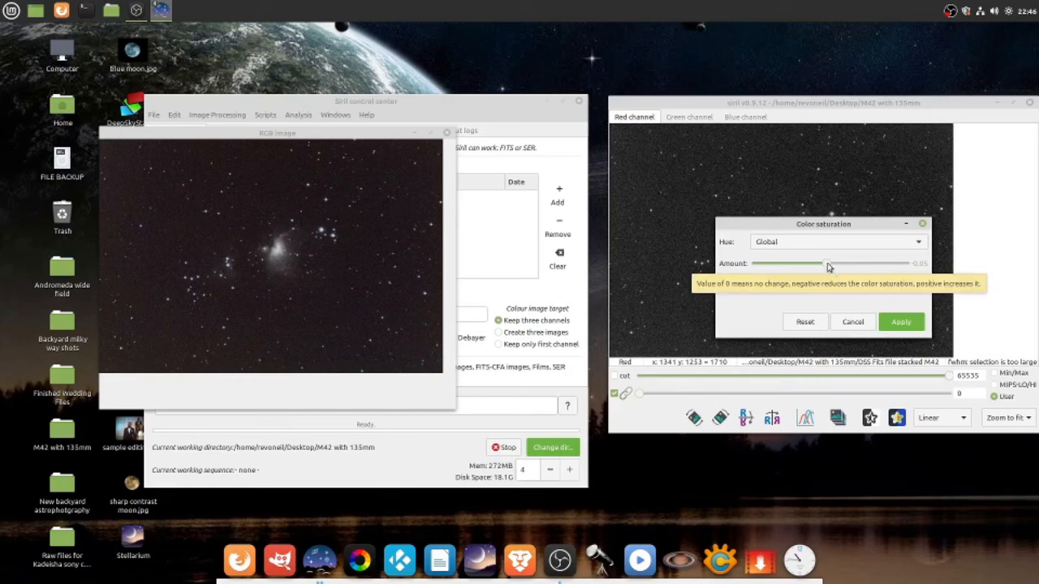
Raise the global saturation amount to about 1.00 and apply it to the image.
drag(828, 267, 888, 266)
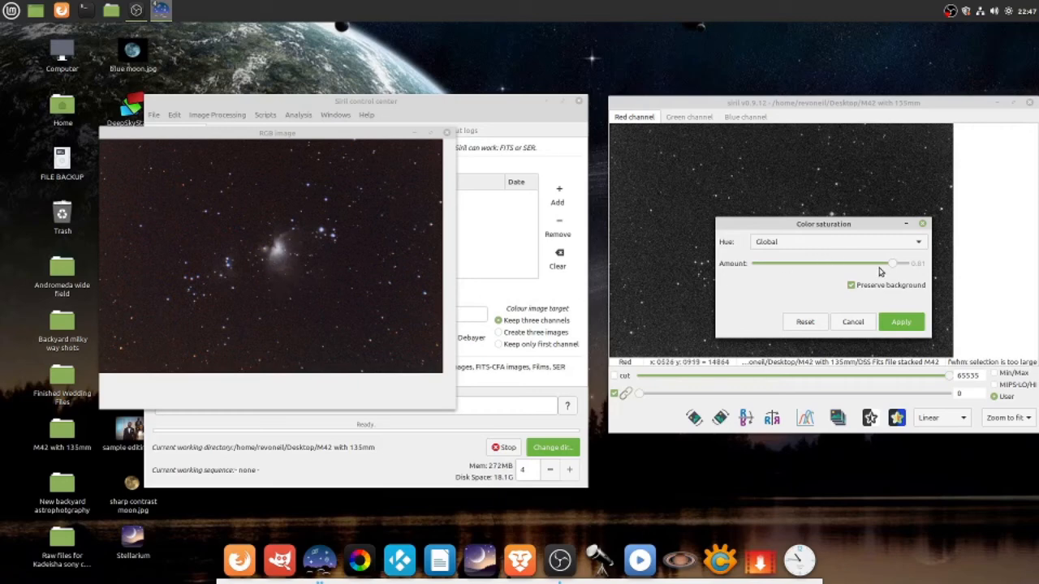
drag(893, 265, 900, 268)
drag(903, 266, 907, 263)
click(900, 331)
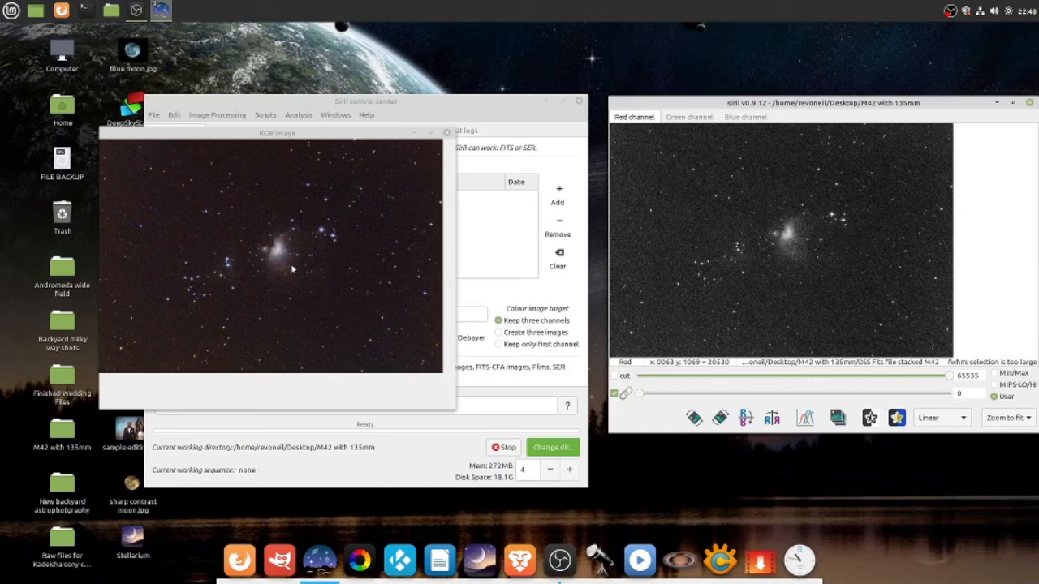
Start saving the image as a new file in the M42 with 135mm folder, replacing DSS with Siril in its name.
click(505, 116)
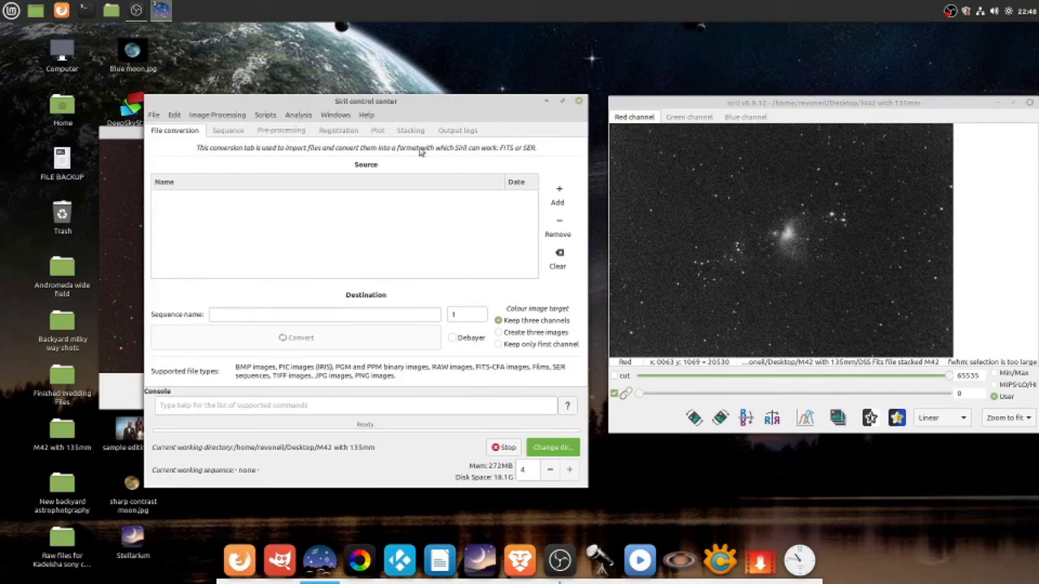
click(156, 116)
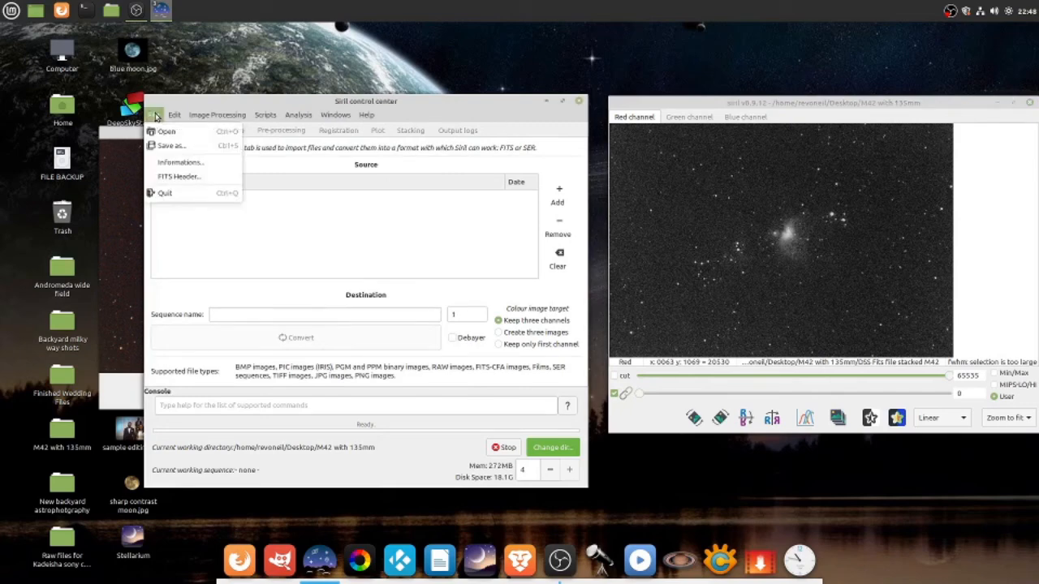
click(156, 116)
click(154, 116)
click(164, 147)
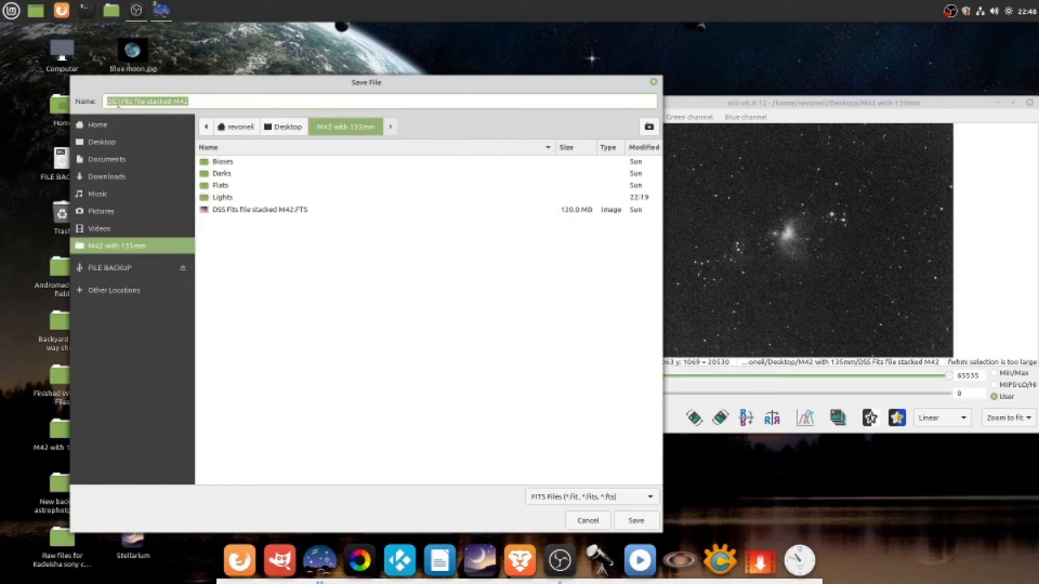
click(118, 101)
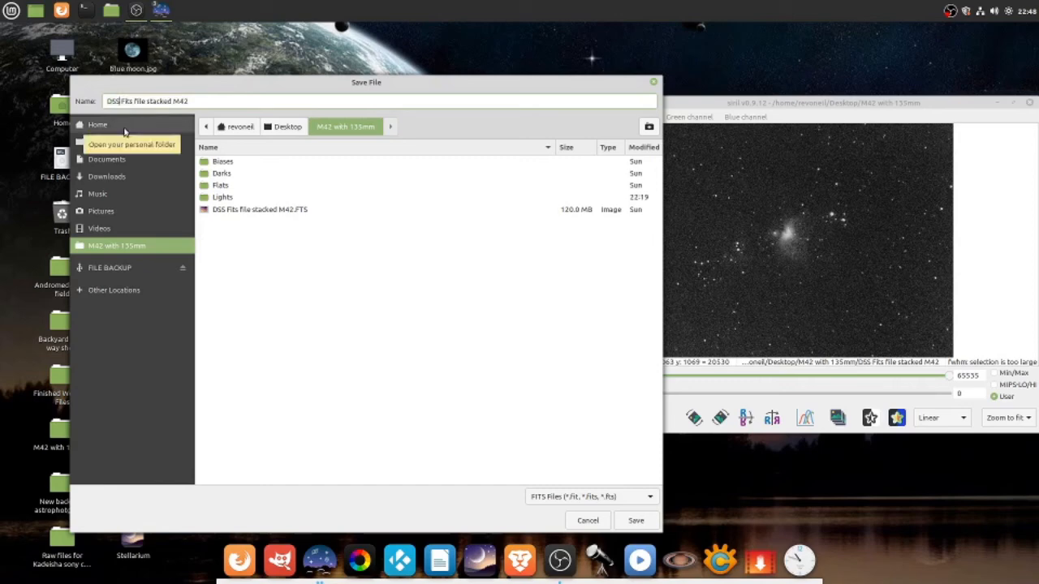
key(BackSpace)
key(BackSpace)
key(BackSpace)
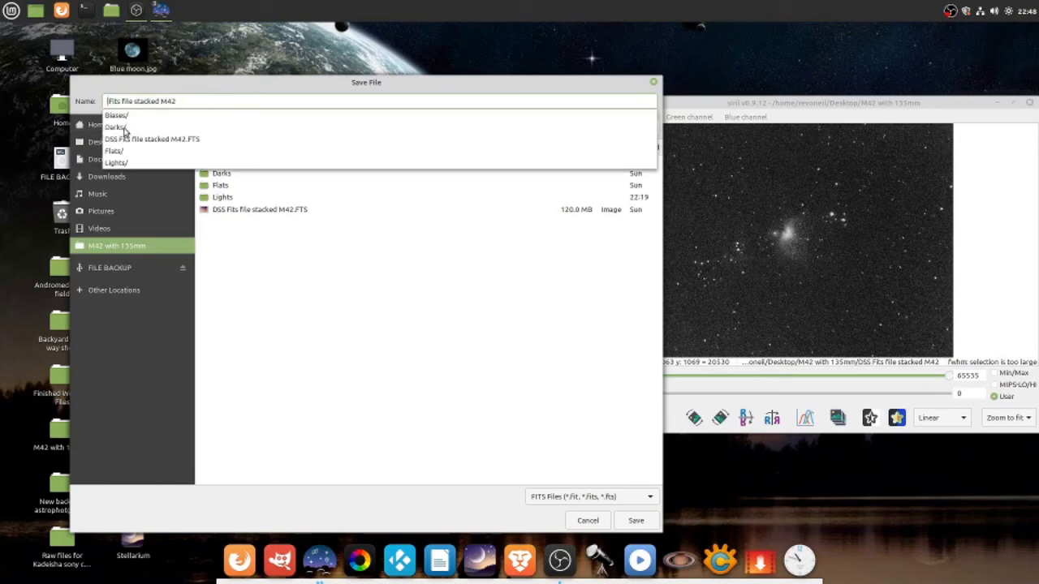
text(Sir)
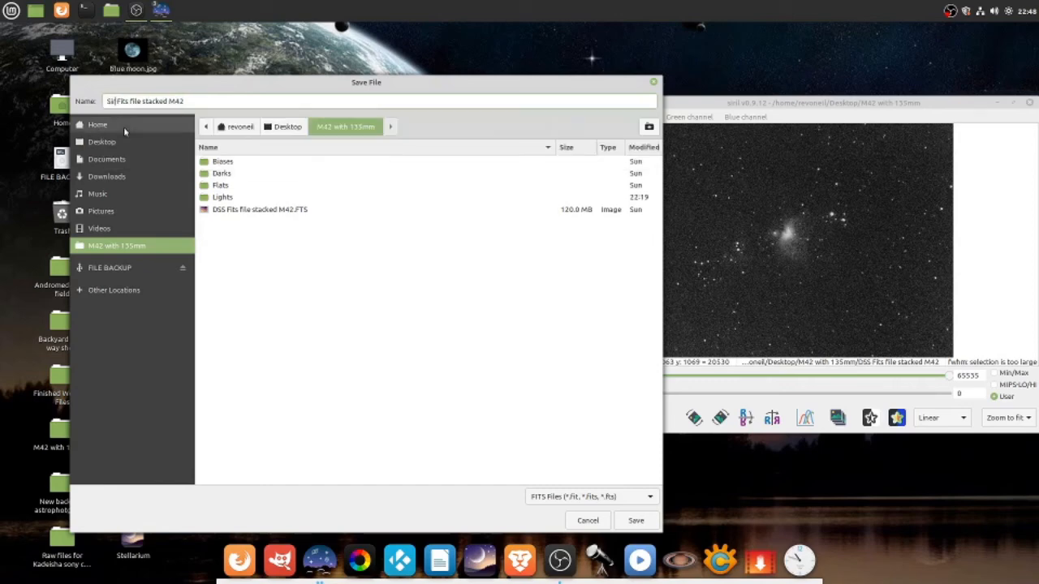
text(il File)
key(BackSpace)
key(BackSpace)
key(BackSpace)
key(BackSpace)
key(BackSpace)
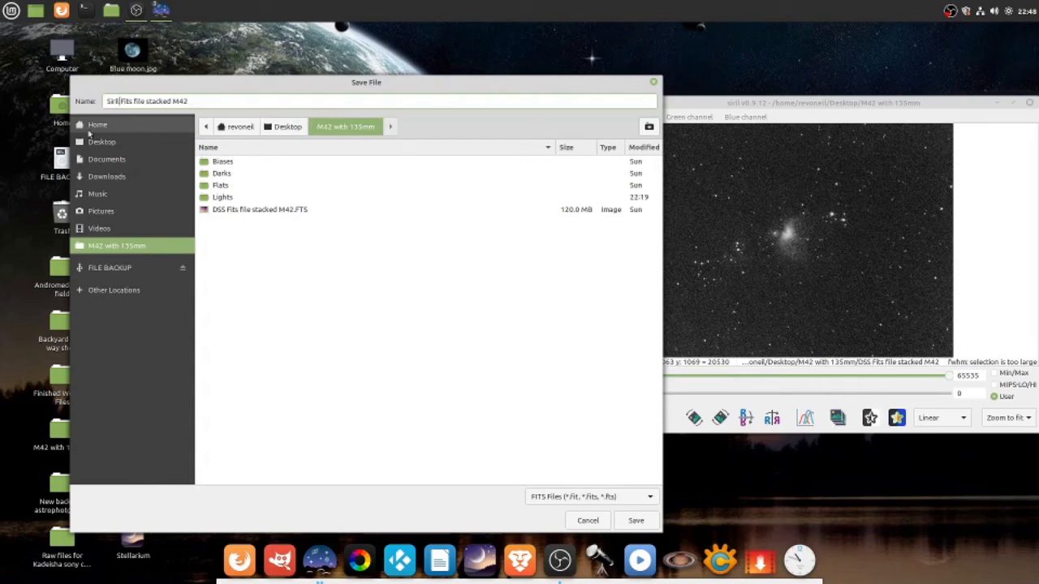
Remove "stacked" from the file name and insert "processed" so it reads "Siril processed Fits file M42".
click(172, 101)
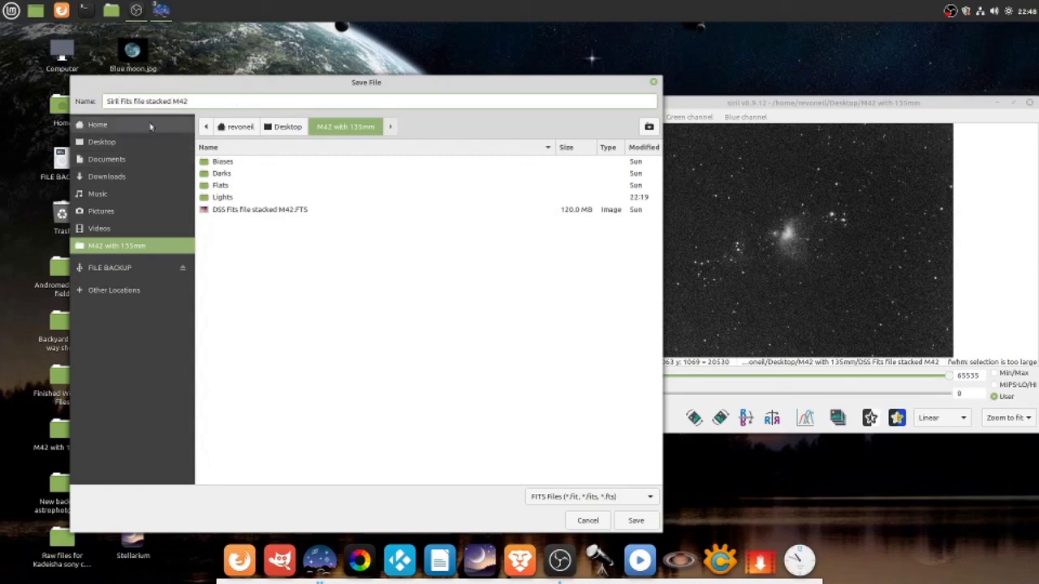
key(BackSpace)
key(BackSpace)
key(BackSpace)
key(BackSpace)
key(BackSpace)
key(BackSpace)
key(BackSpace)
key(BackSpace)
click(117, 101)
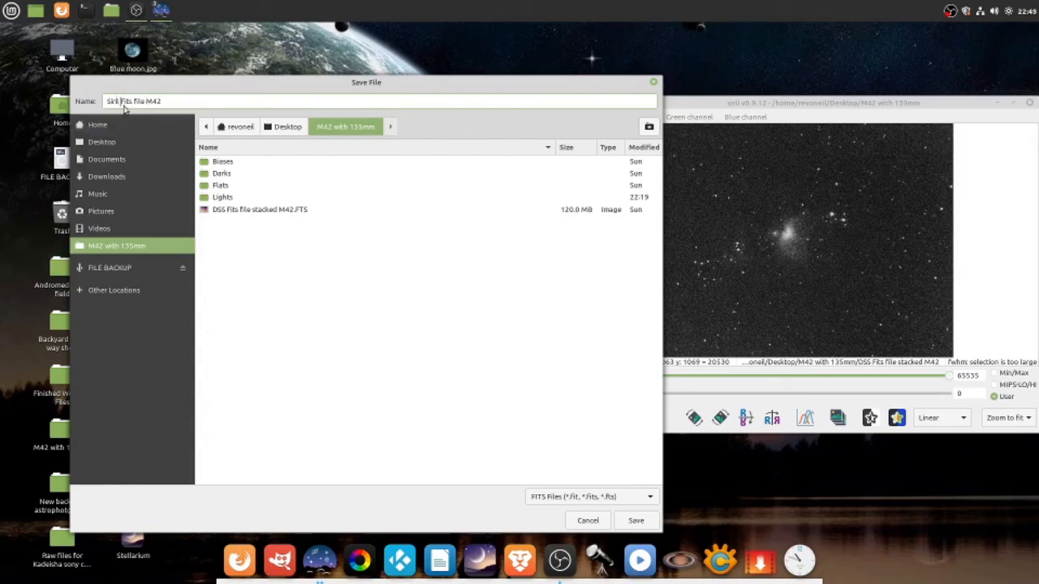
text(processed)
Save the image in TIFF format as 16-bit unsigned integer without compression.
click(650, 496)
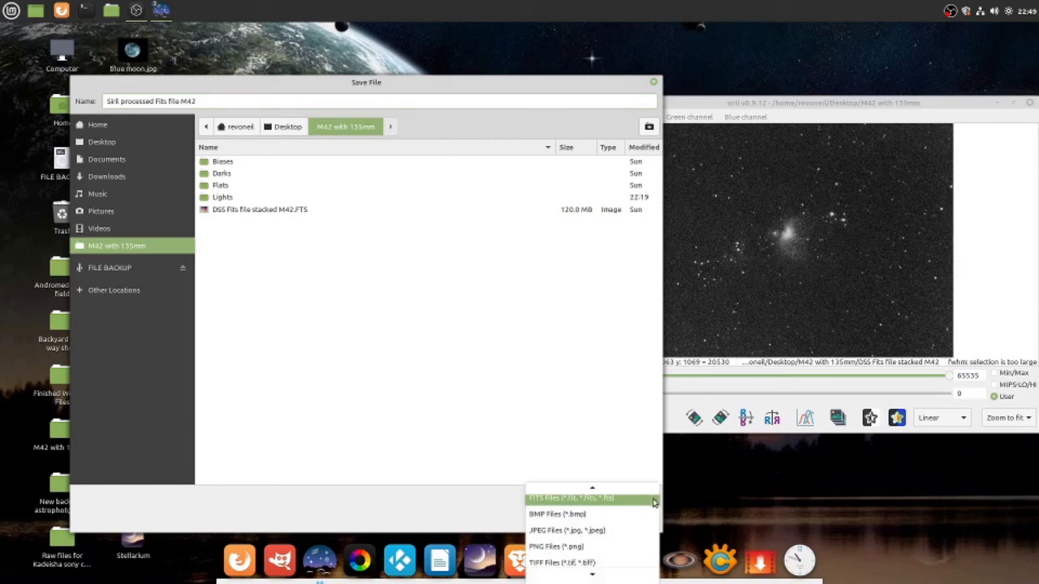
click(645, 569)
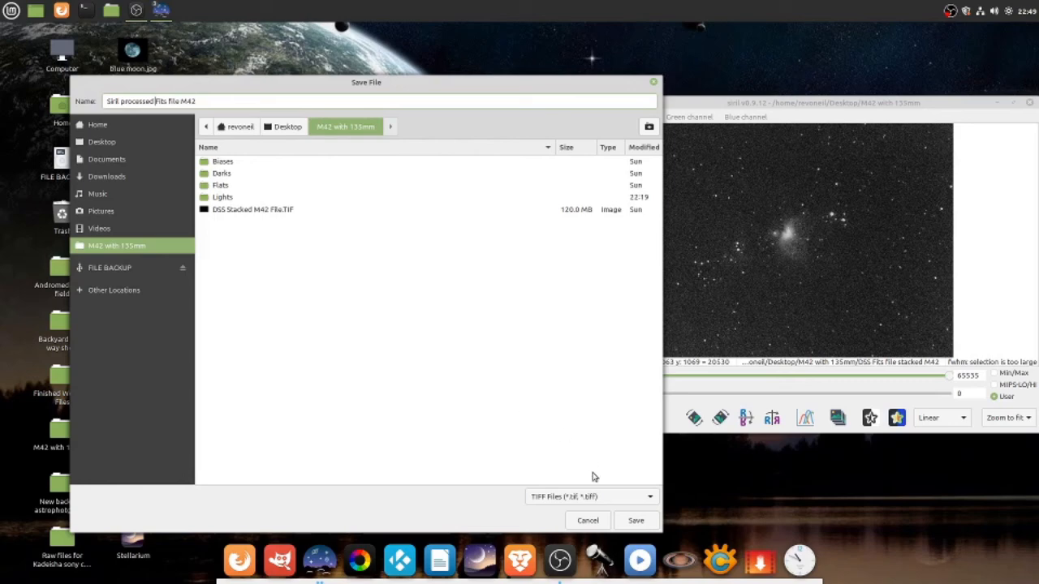
click(636, 522)
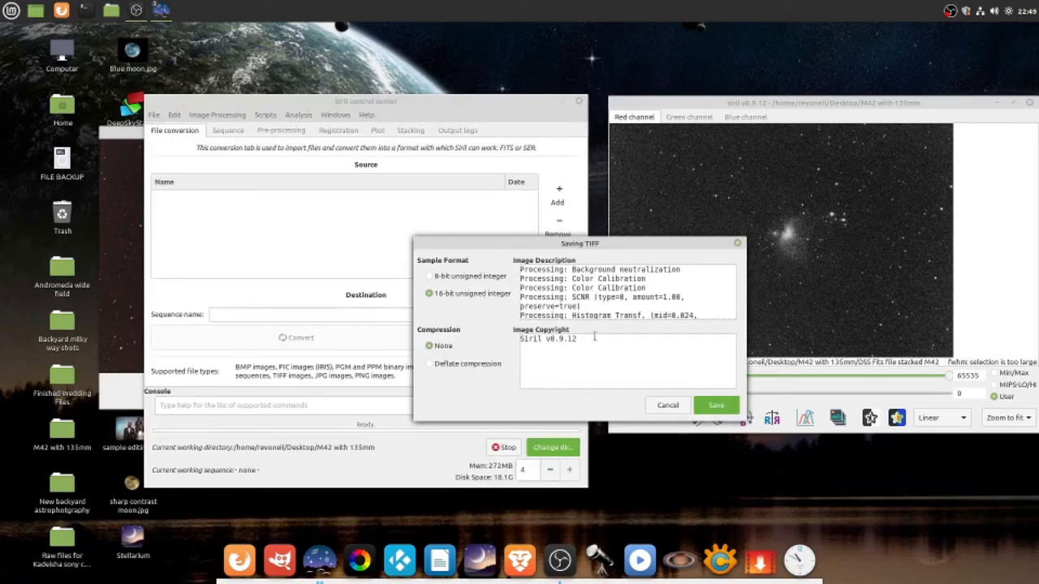
click(718, 410)
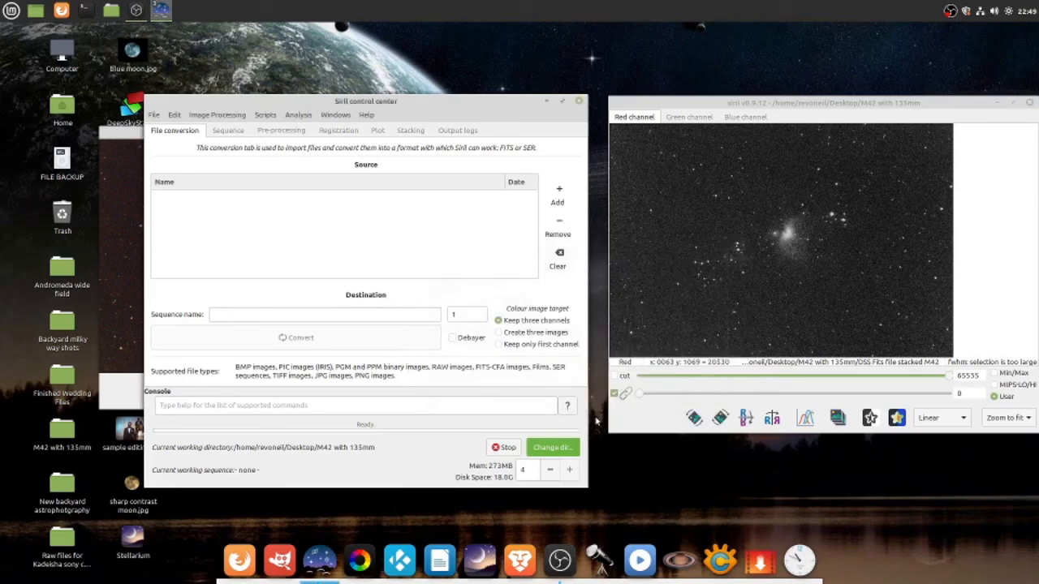
Minimize the Siril windows and bring up the M42 with 135mm folder.
click(973, 106)
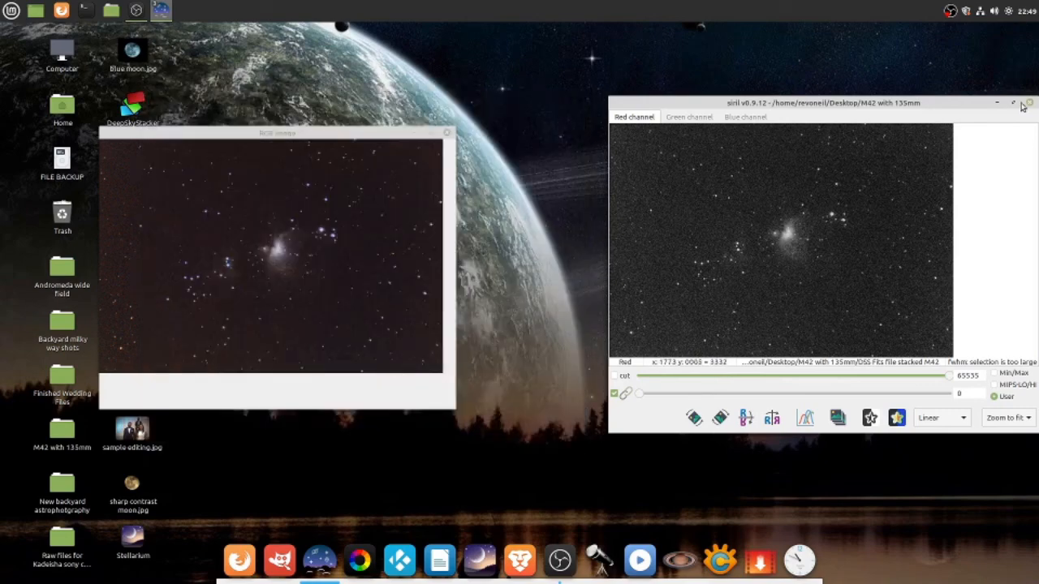
click(997, 103)
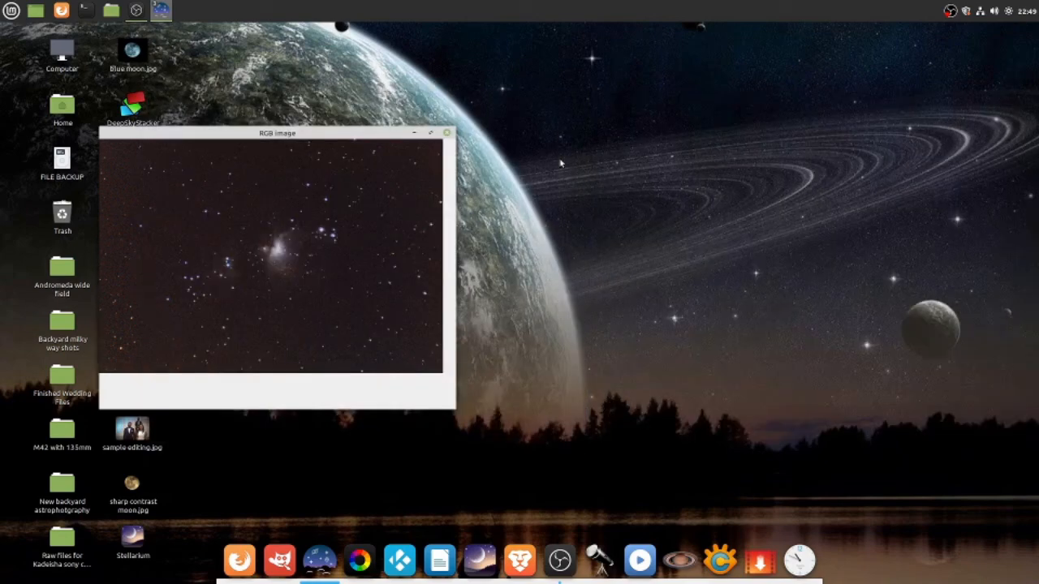
click(415, 133)
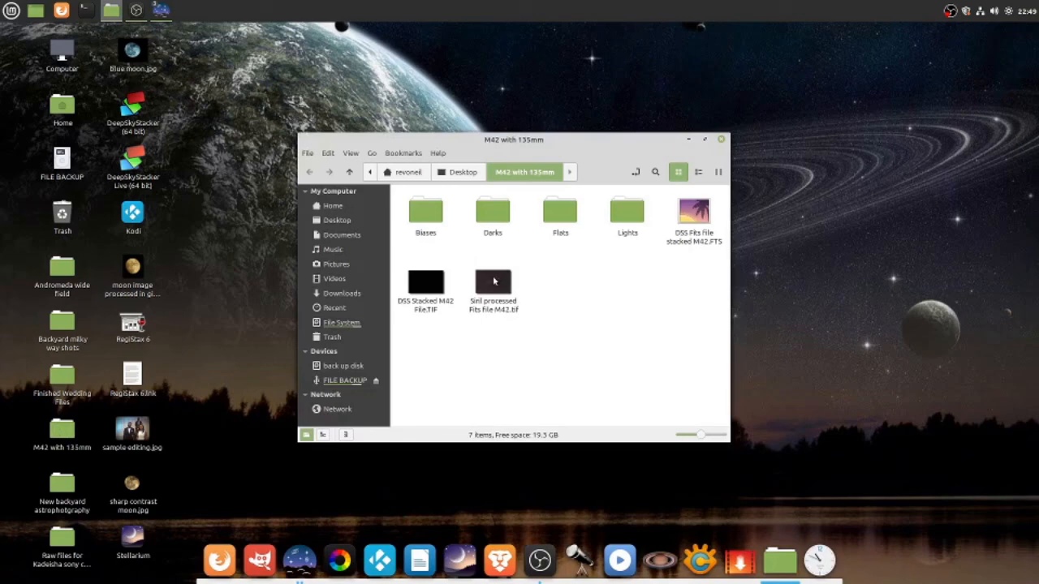
Open Siril processed Fits file M42.tif in GNU Image Manipulation Program and duplicate its layer.
right_click(493, 281)
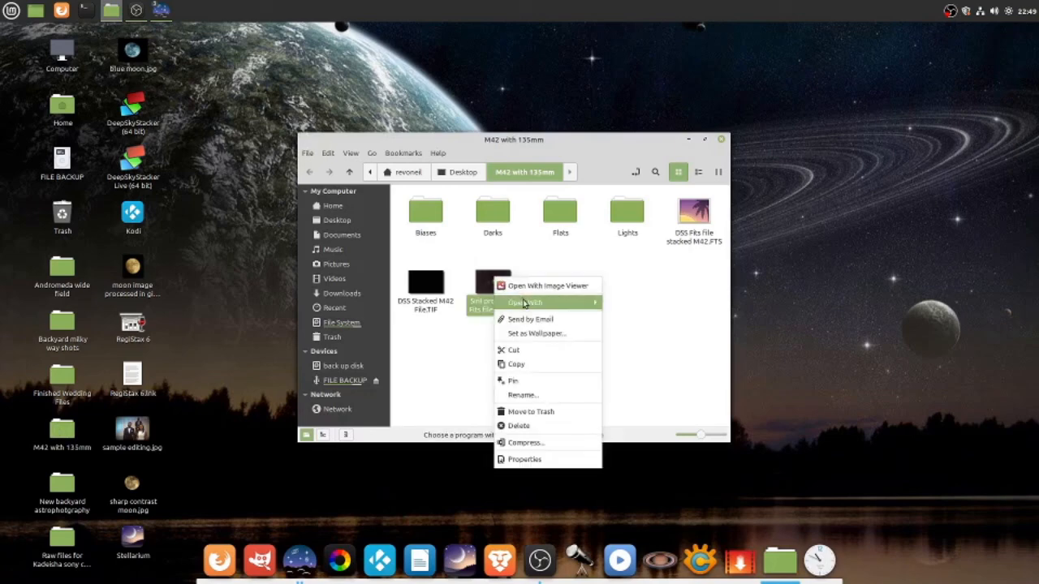
mouse_move(525, 303)
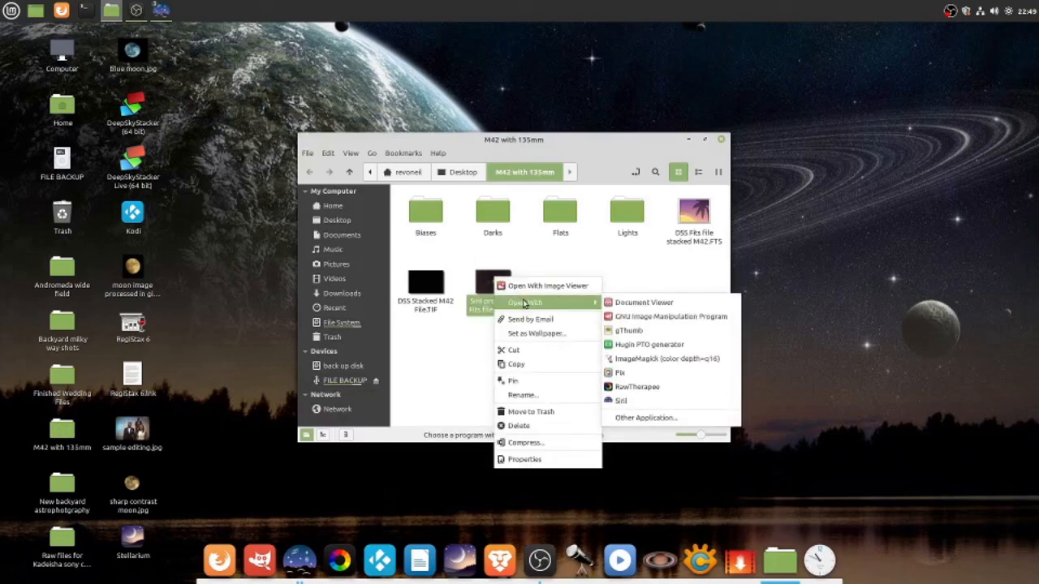
click(658, 316)
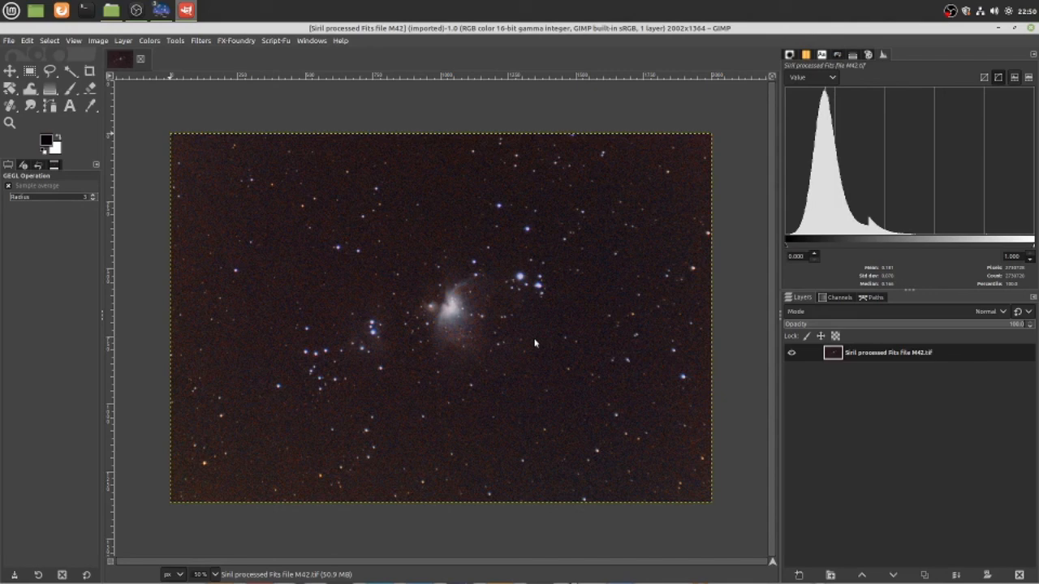
click(923, 575)
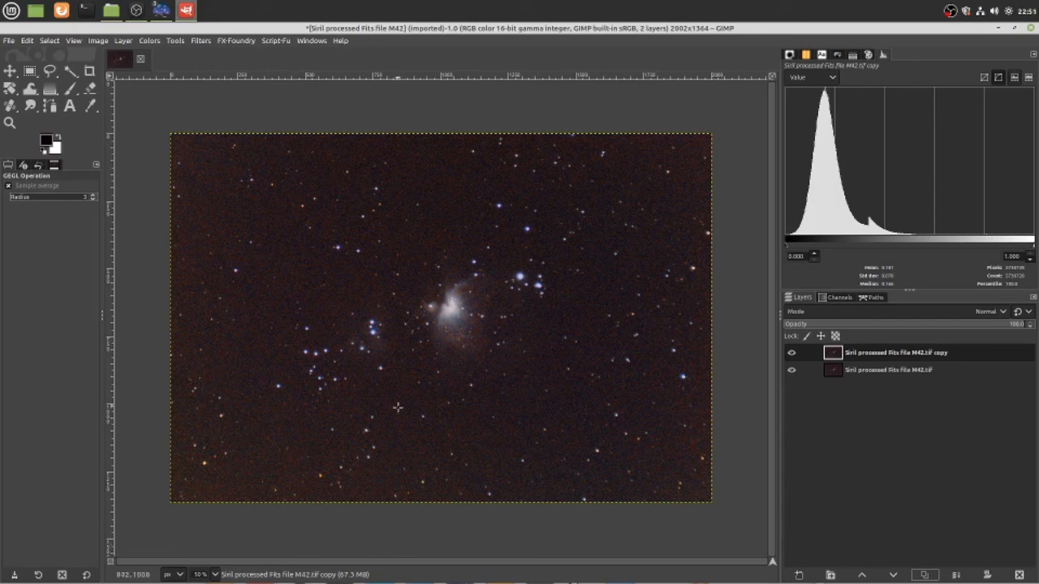
Minimize GIMP and restore Siril's RGB image, channel view and control center windows.
click(1001, 29)
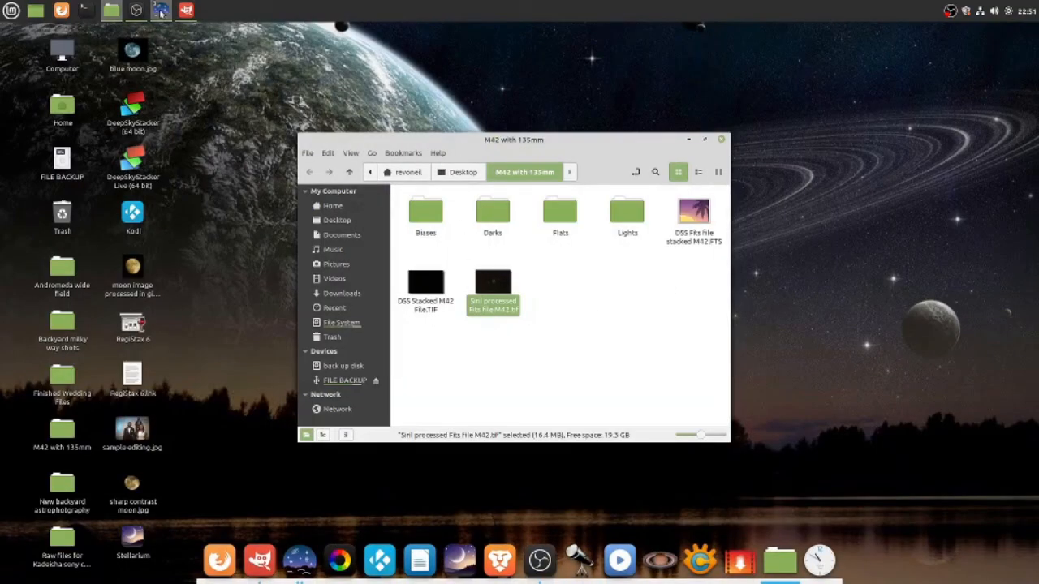
mouse_move(161, 11)
click(302, 70)
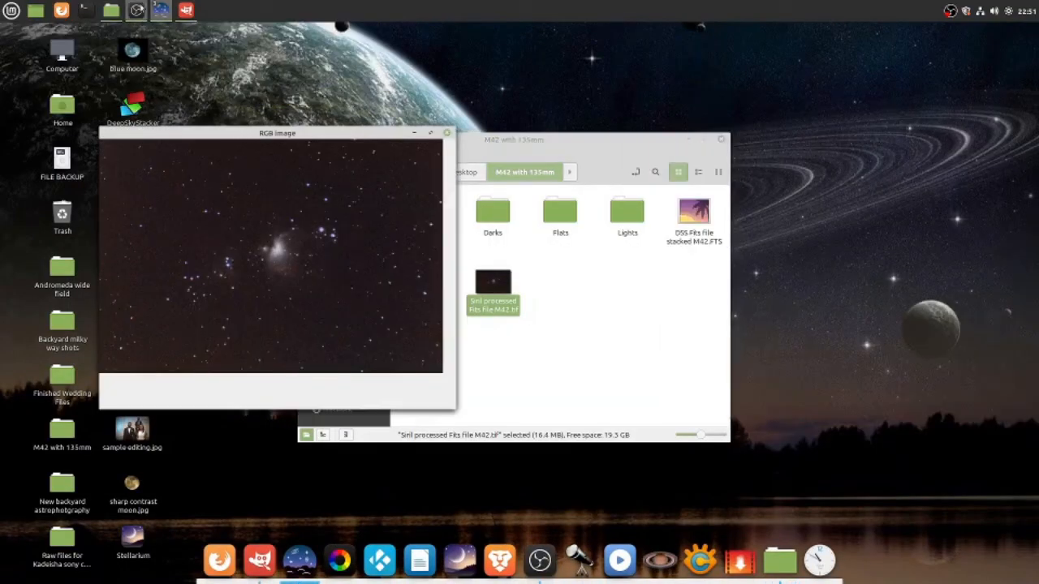
mouse_move(232, 77)
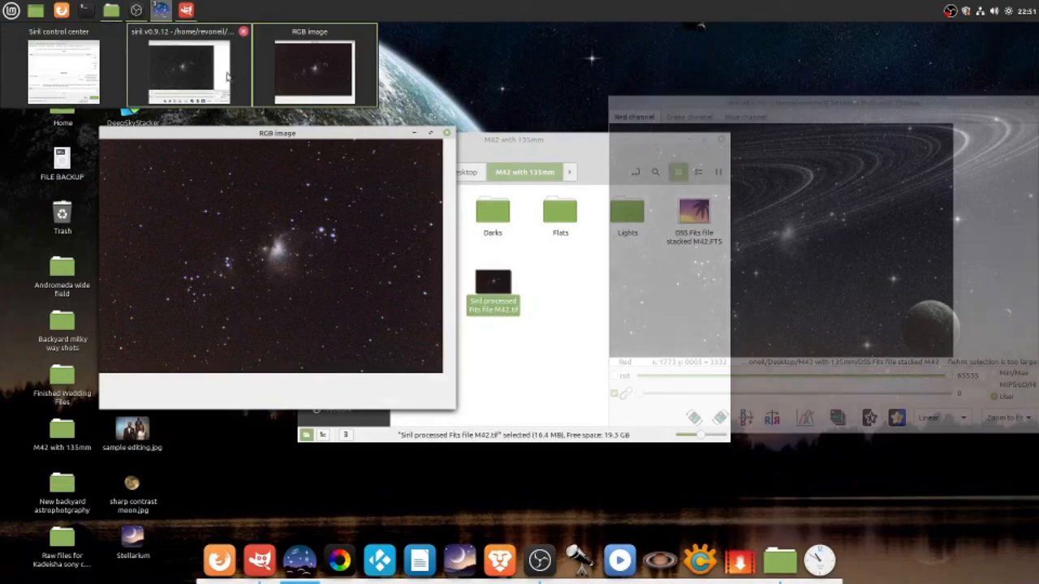
click(196, 77)
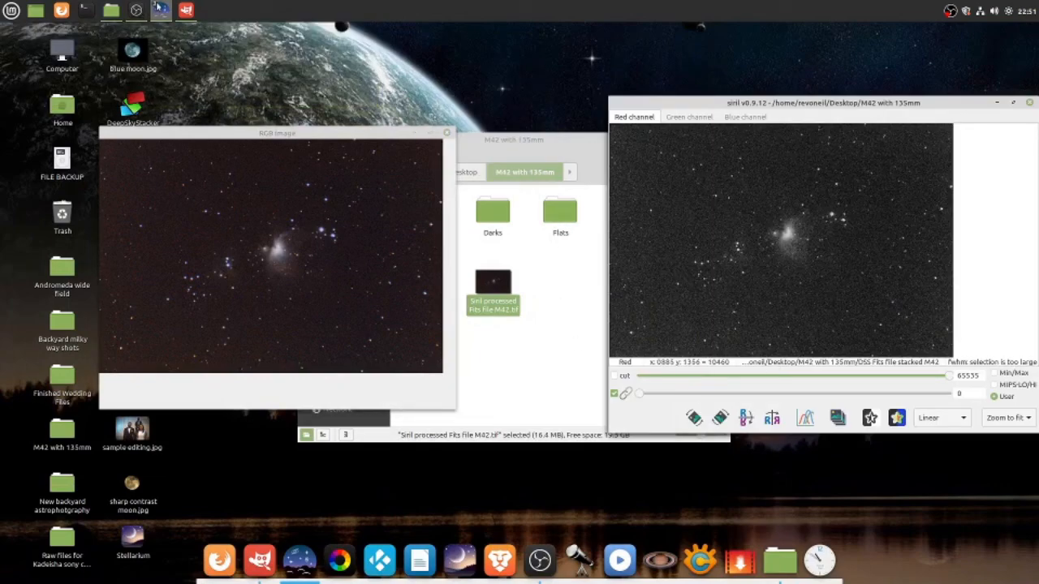
mouse_move(160, 10)
click(70, 70)
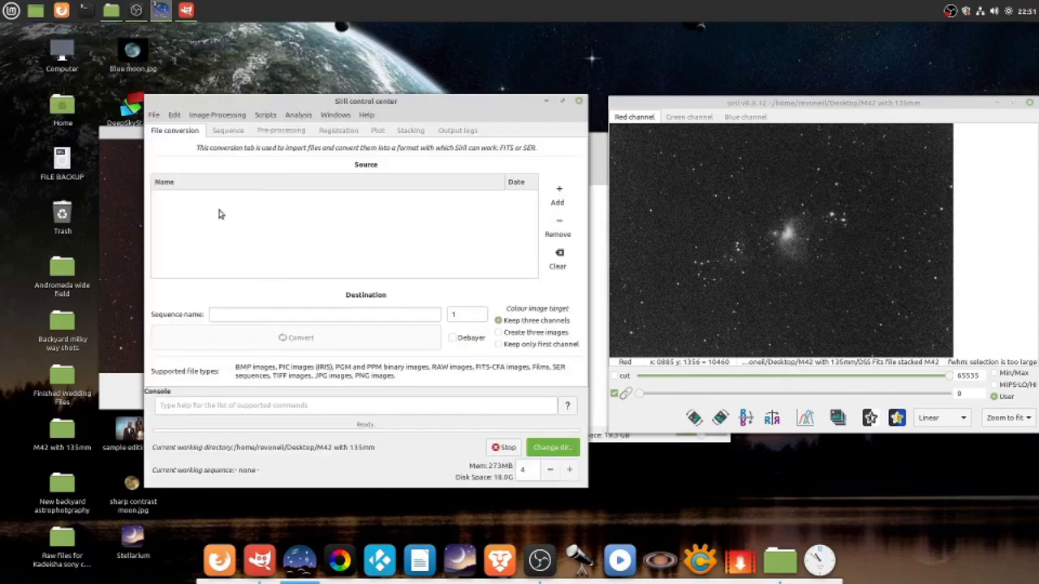
Move the Siril control center off the RGB image and bring the M42 with 135mm folder window to the front.
drag(459, 107, 711, 167)
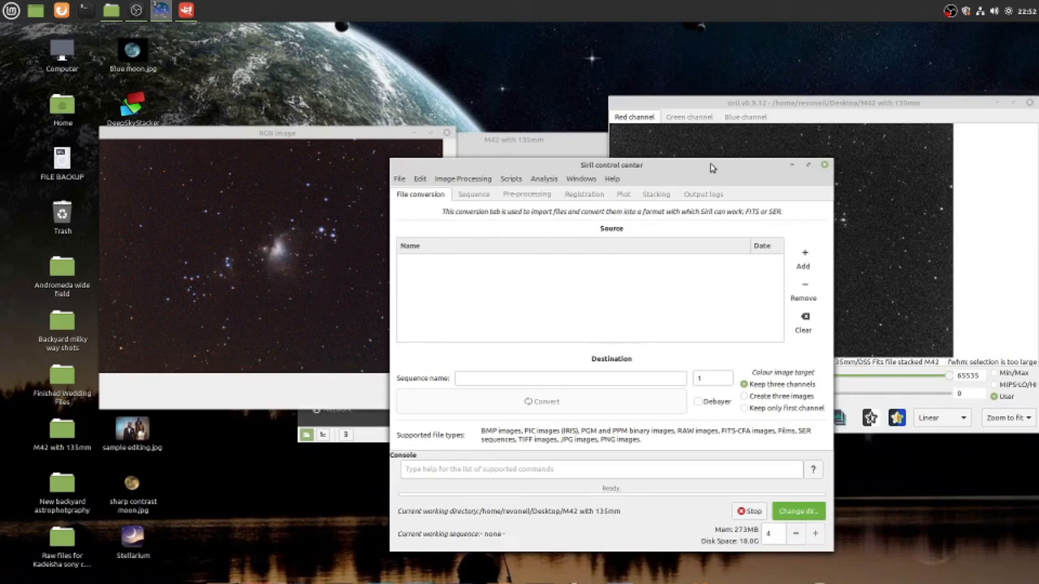
click(566, 143)
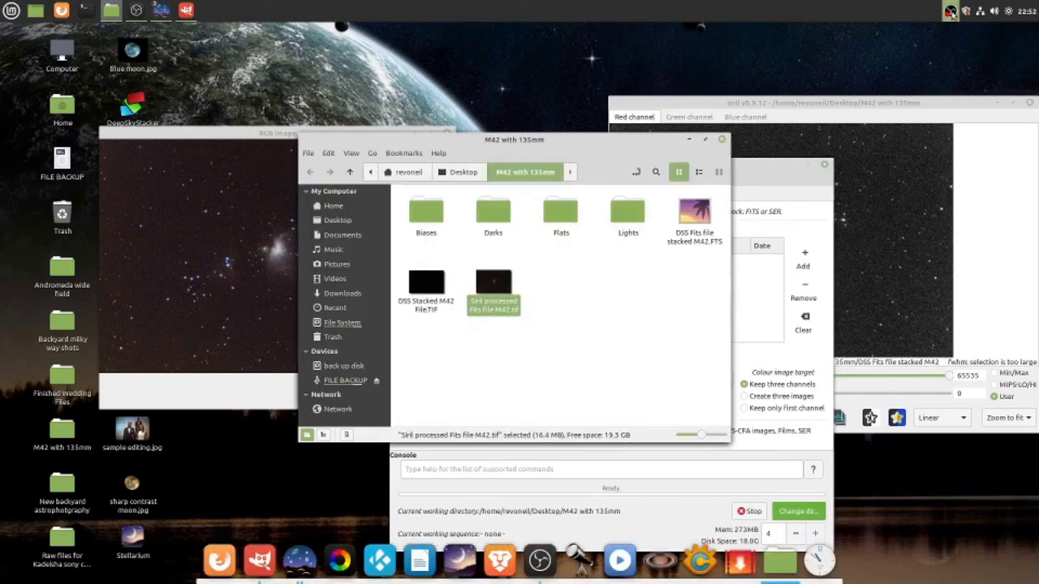